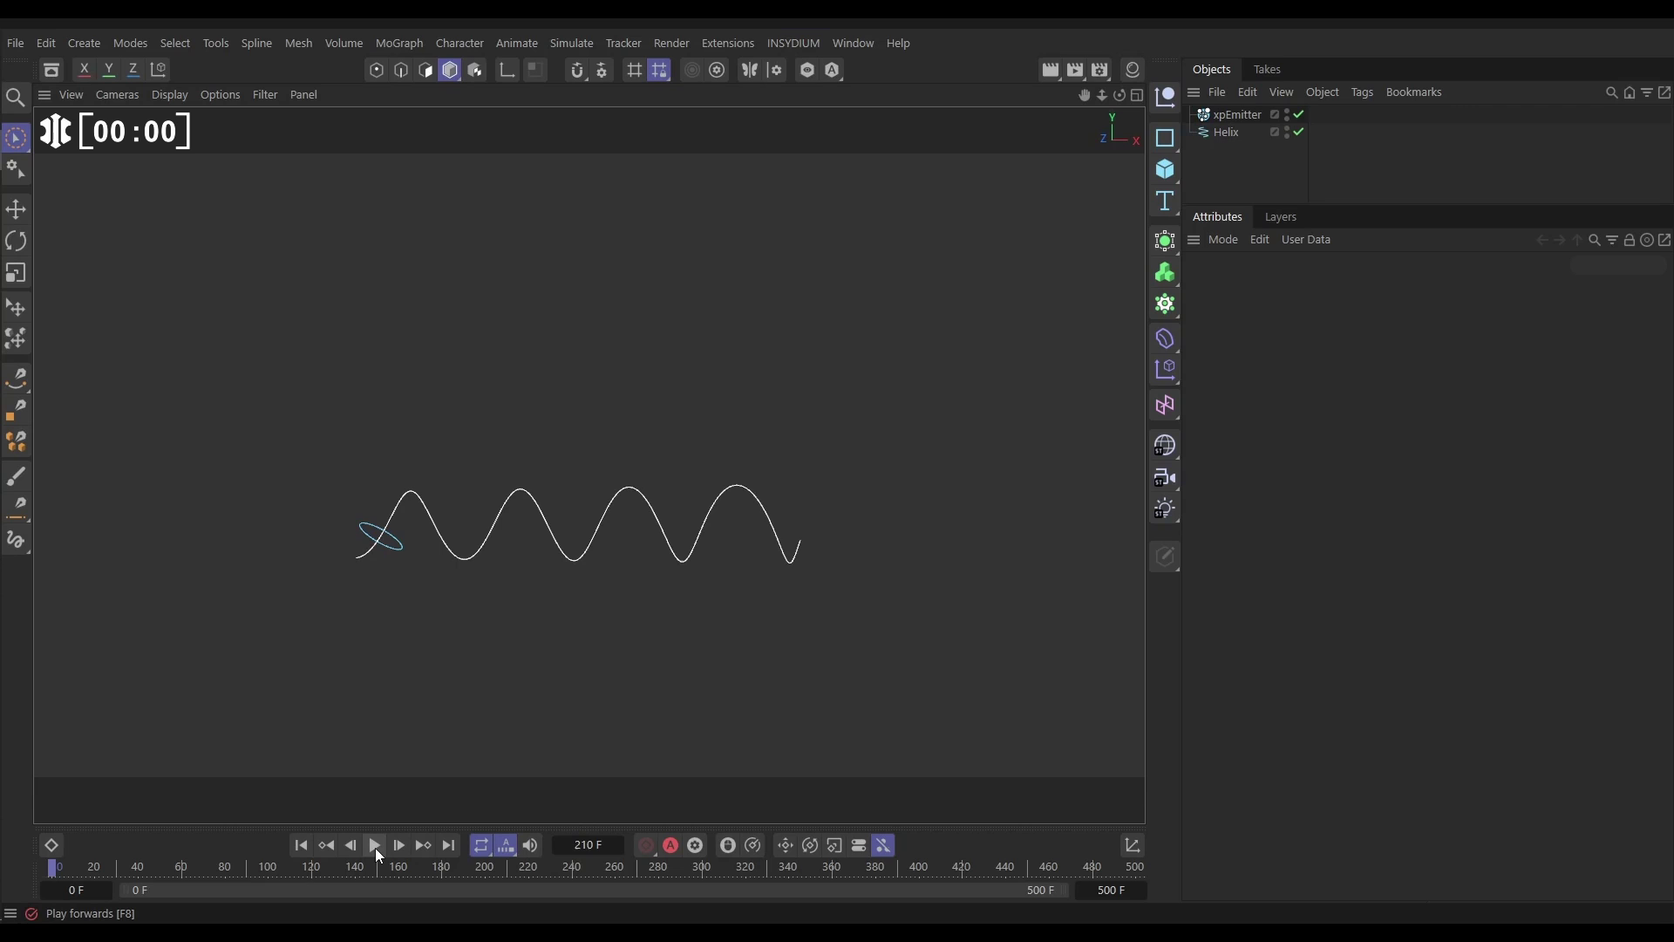
Step: Play the particle stream, pause it at frame 55, and orbit around the helix
click(375, 846)
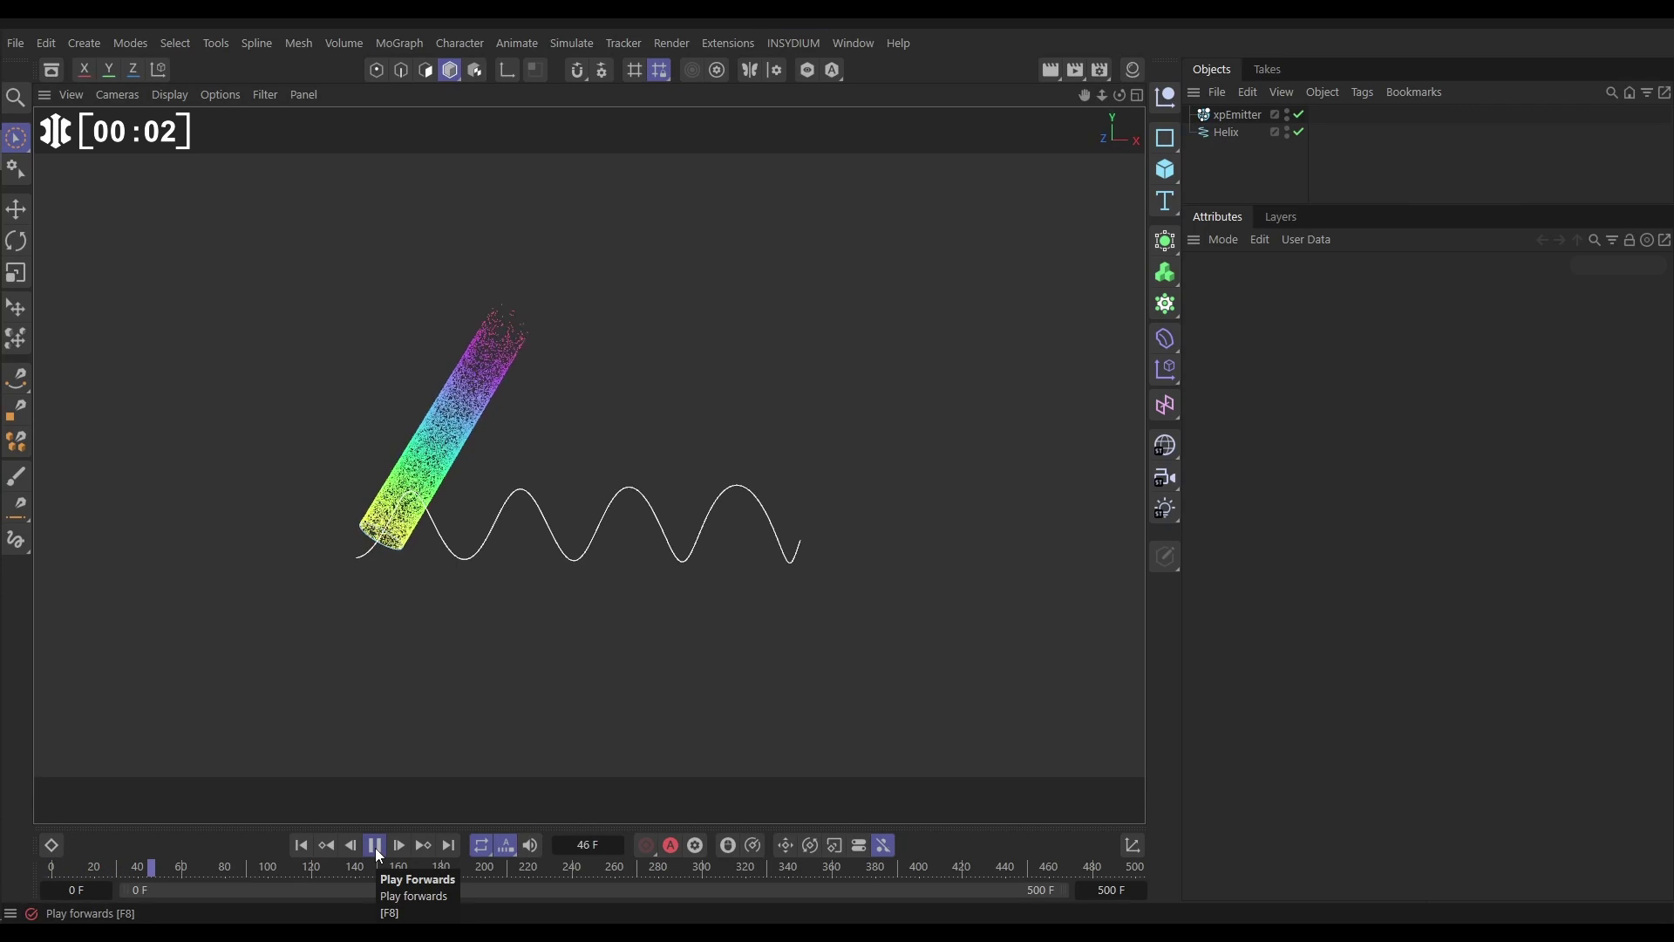
click(375, 846)
alt+drag(715, 532, 534, 527)
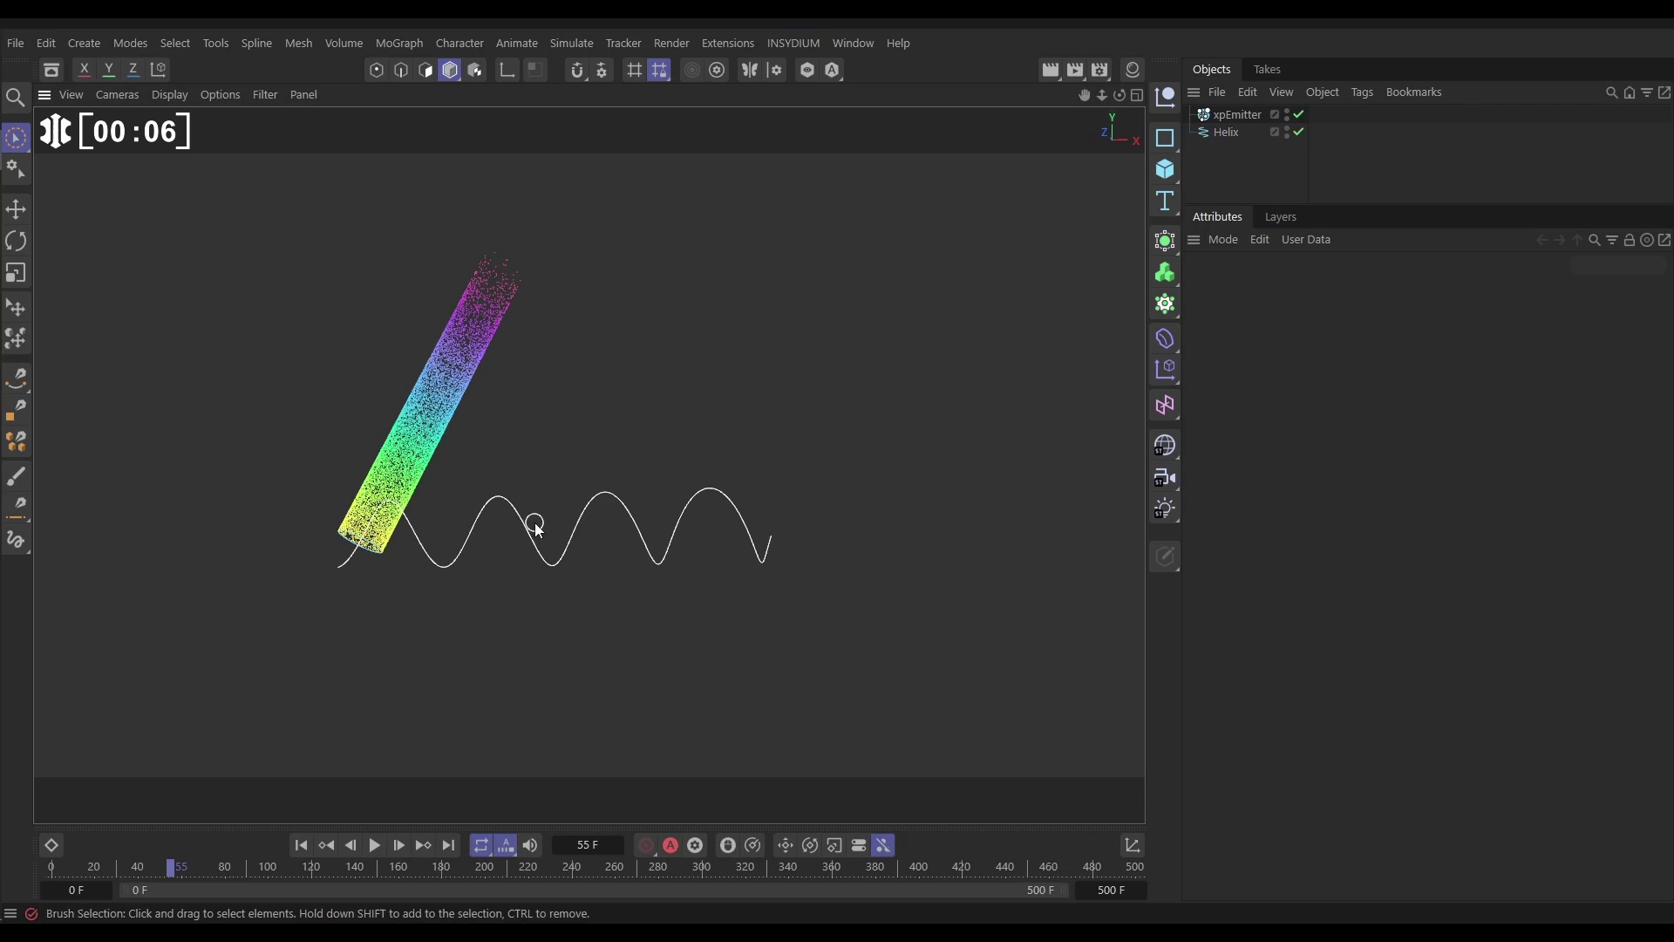
Step: Bring up the INSYDIUM X-Particles Dynamics object list
click(794, 43)
mouse_move(839, 109)
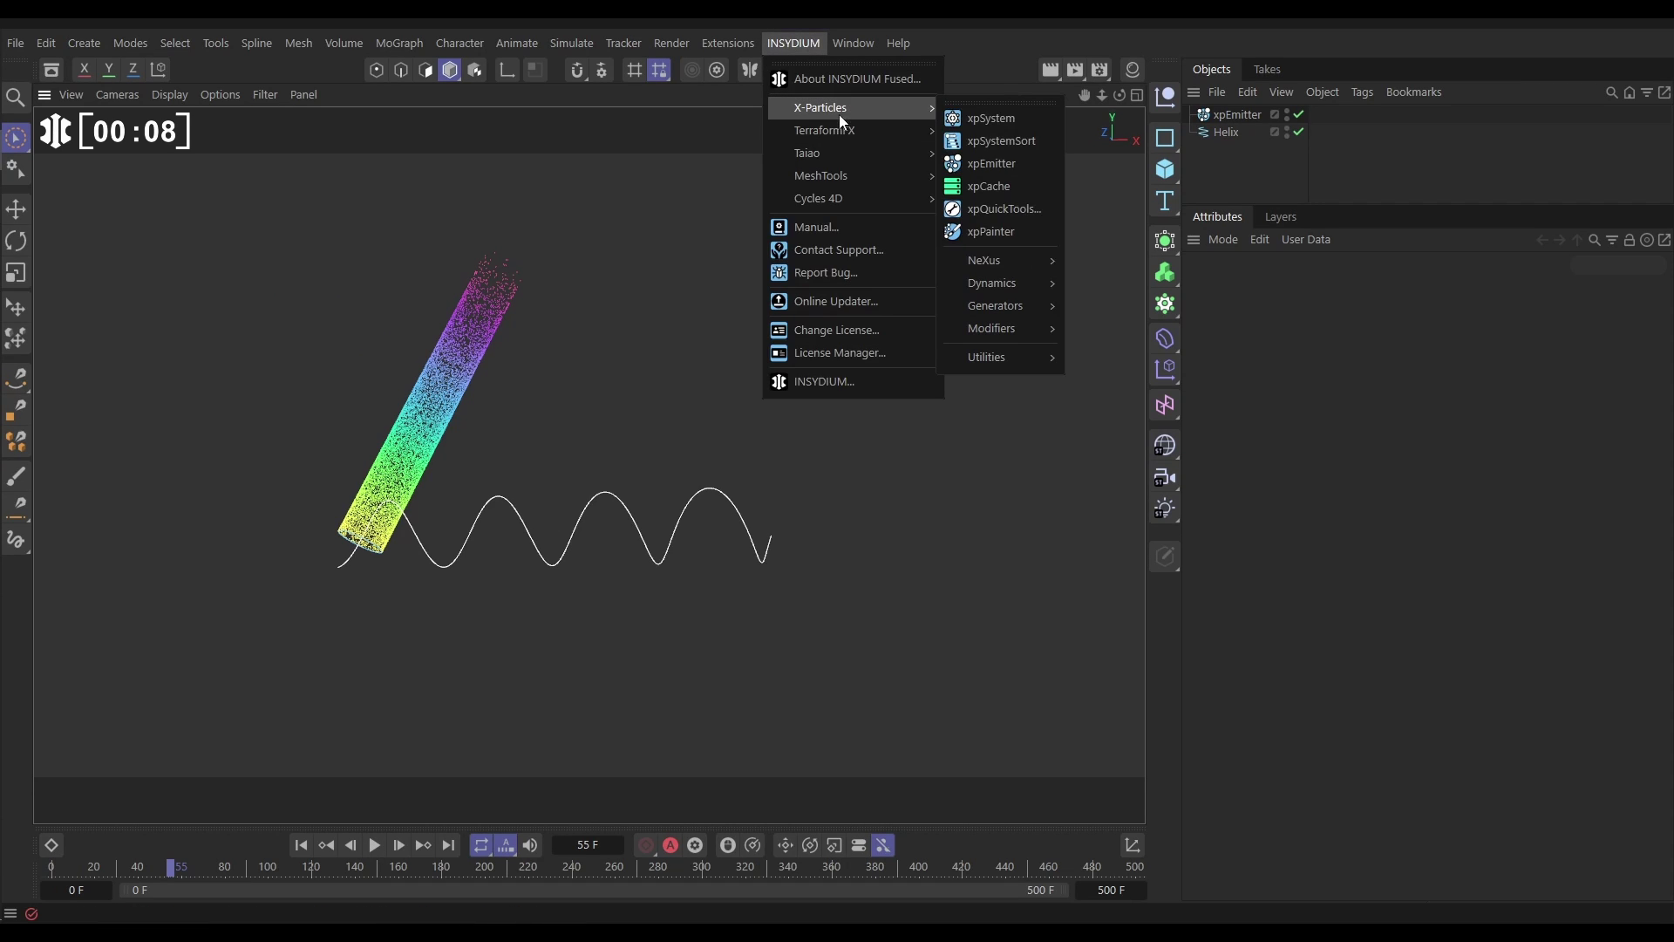
mouse_move(981, 283)
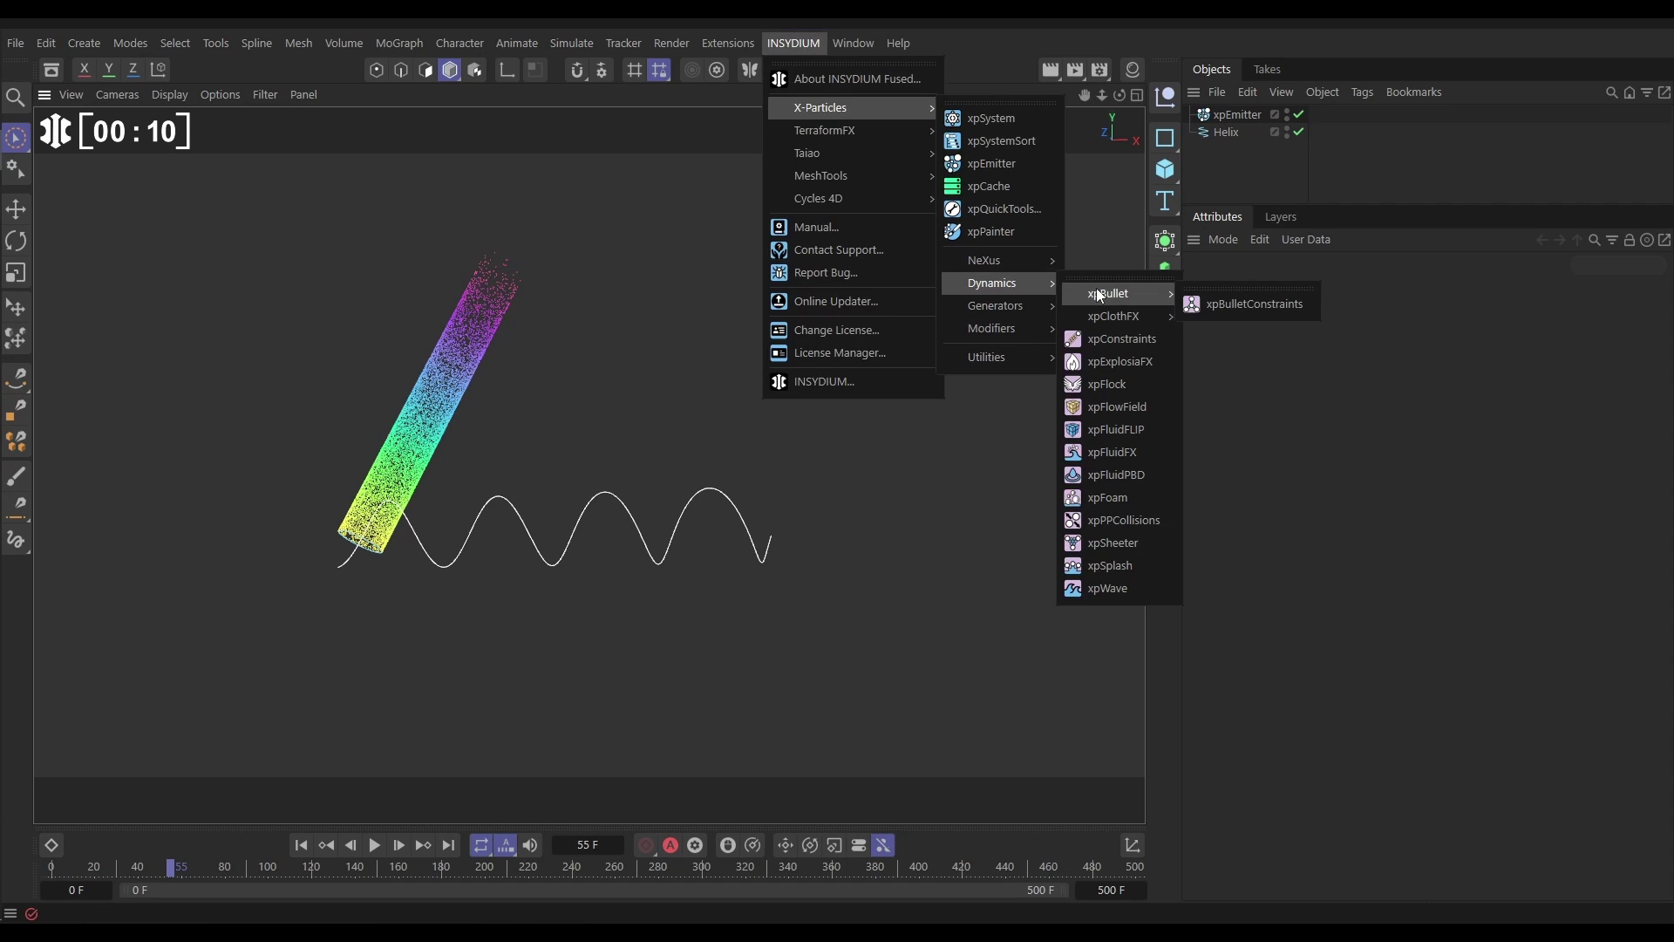
Step: Add an xpFlowField, raise it, and widen its box to 588.6071 cm to enclose the helix
click(1113, 410)
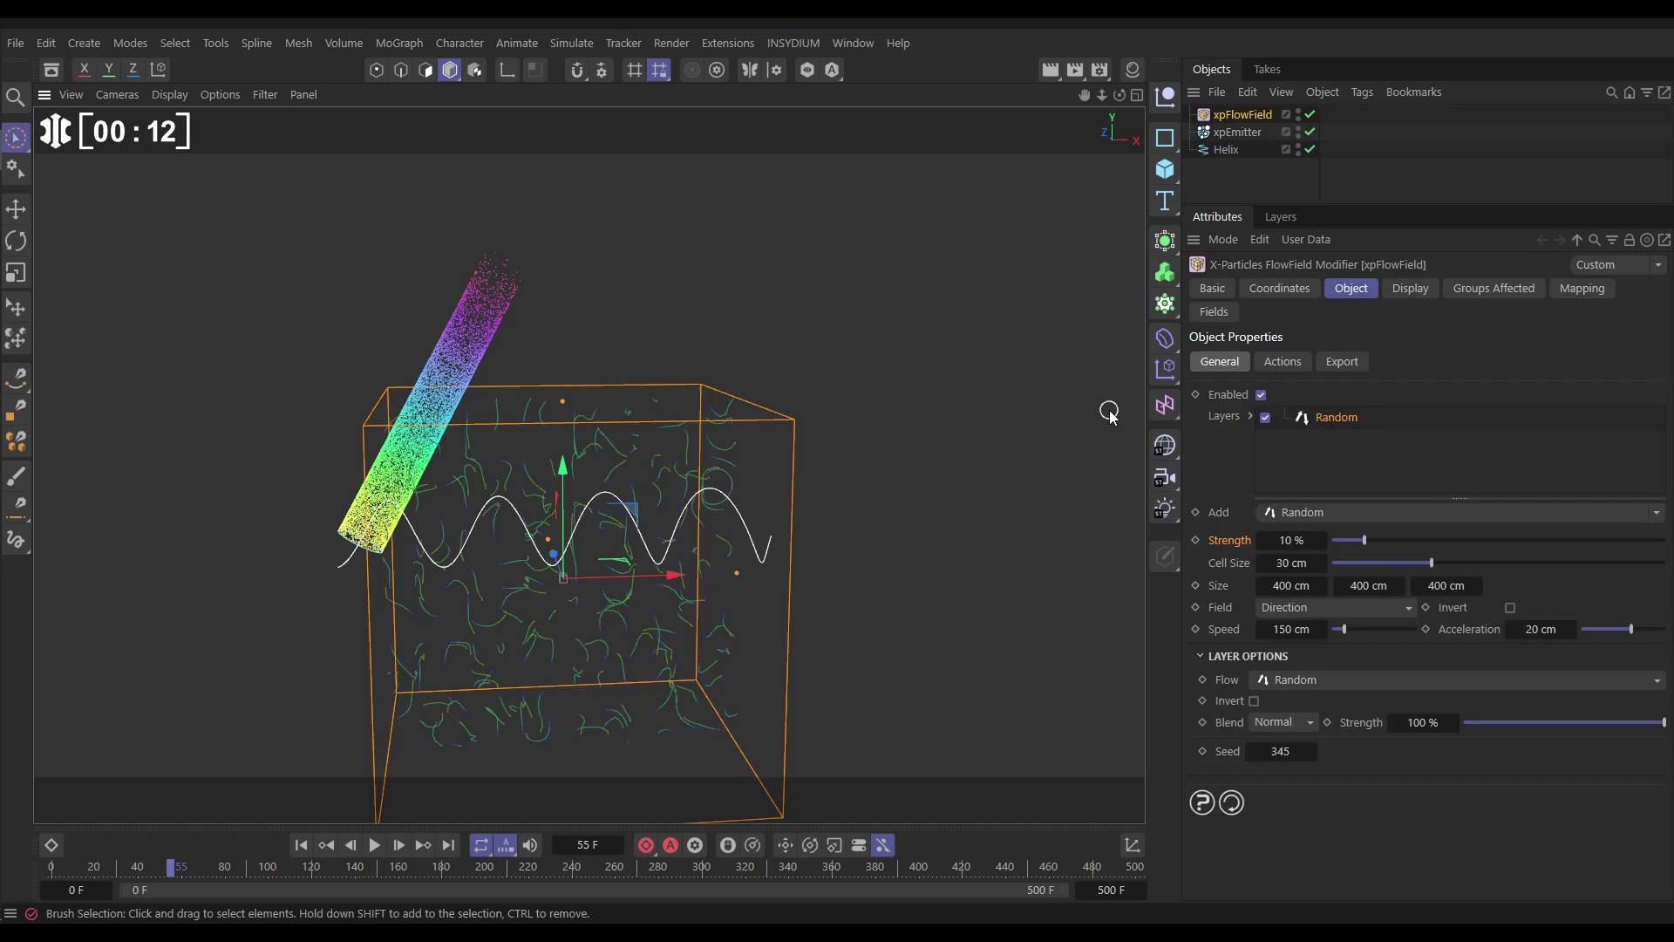
alt+drag(644, 627, 599, 535)
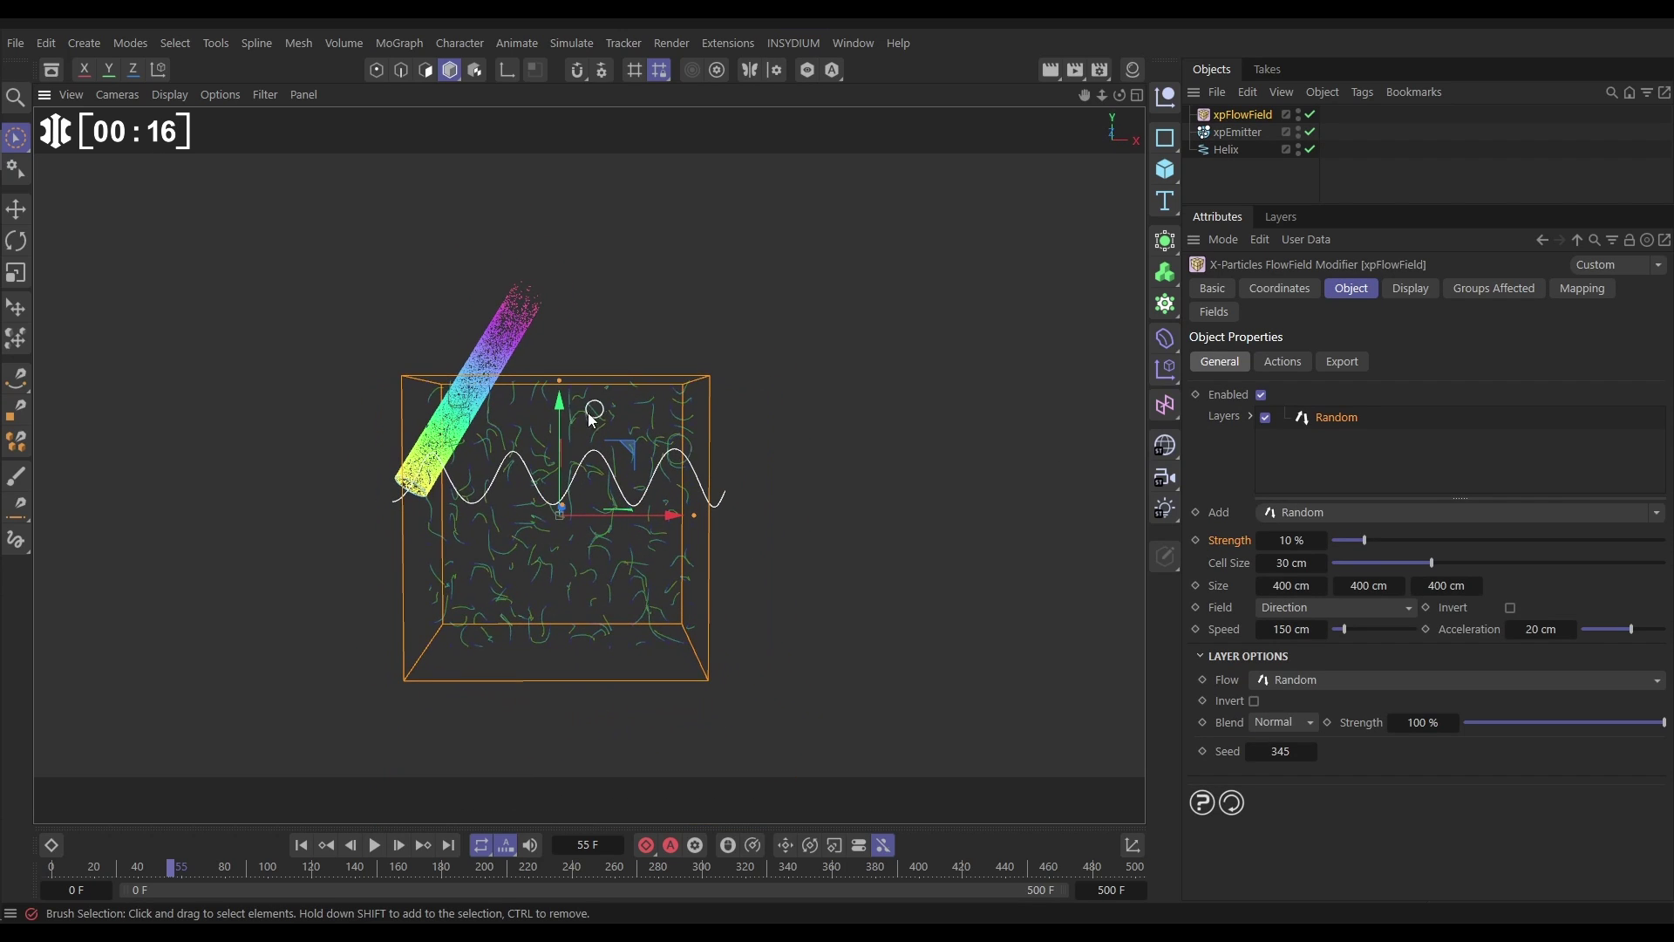
mouse_move(562, 406)
mouse_down()
mouse_move(566, 343)
mouse_move(562, 383)
mouse_up()
drag(697, 478, 757, 476)
alt+drag(605, 488, 565, 498)
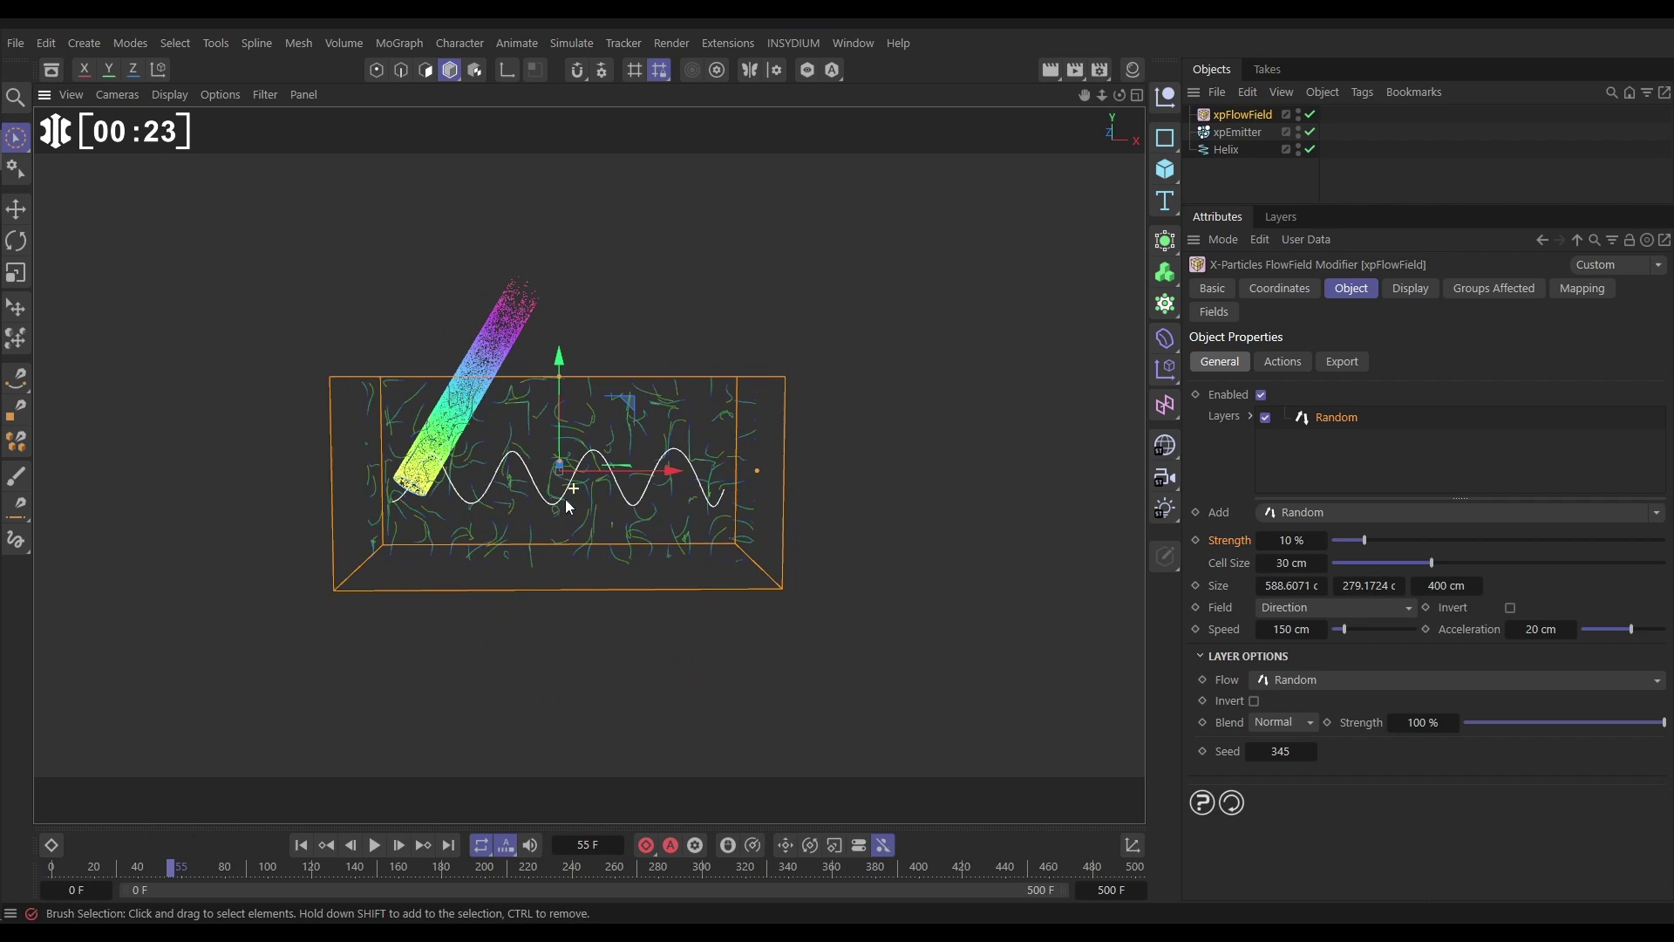
Step: Test-play the particles to frame 120, then rewind to frame 0
click(300, 845)
click(375, 845)
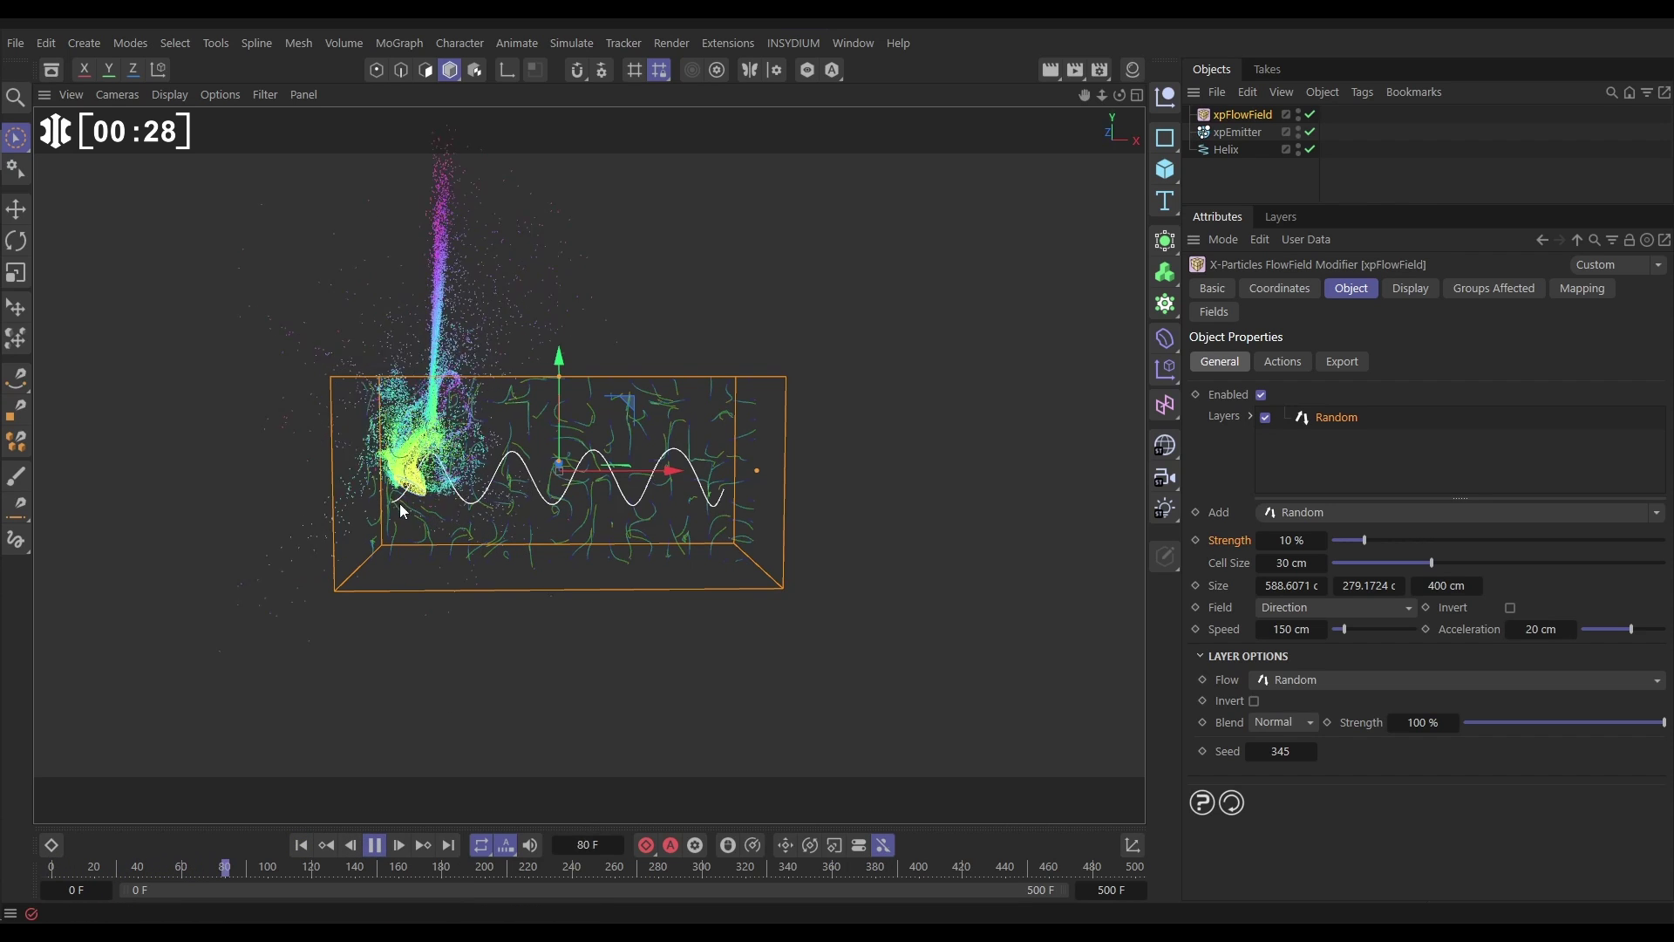
click(375, 846)
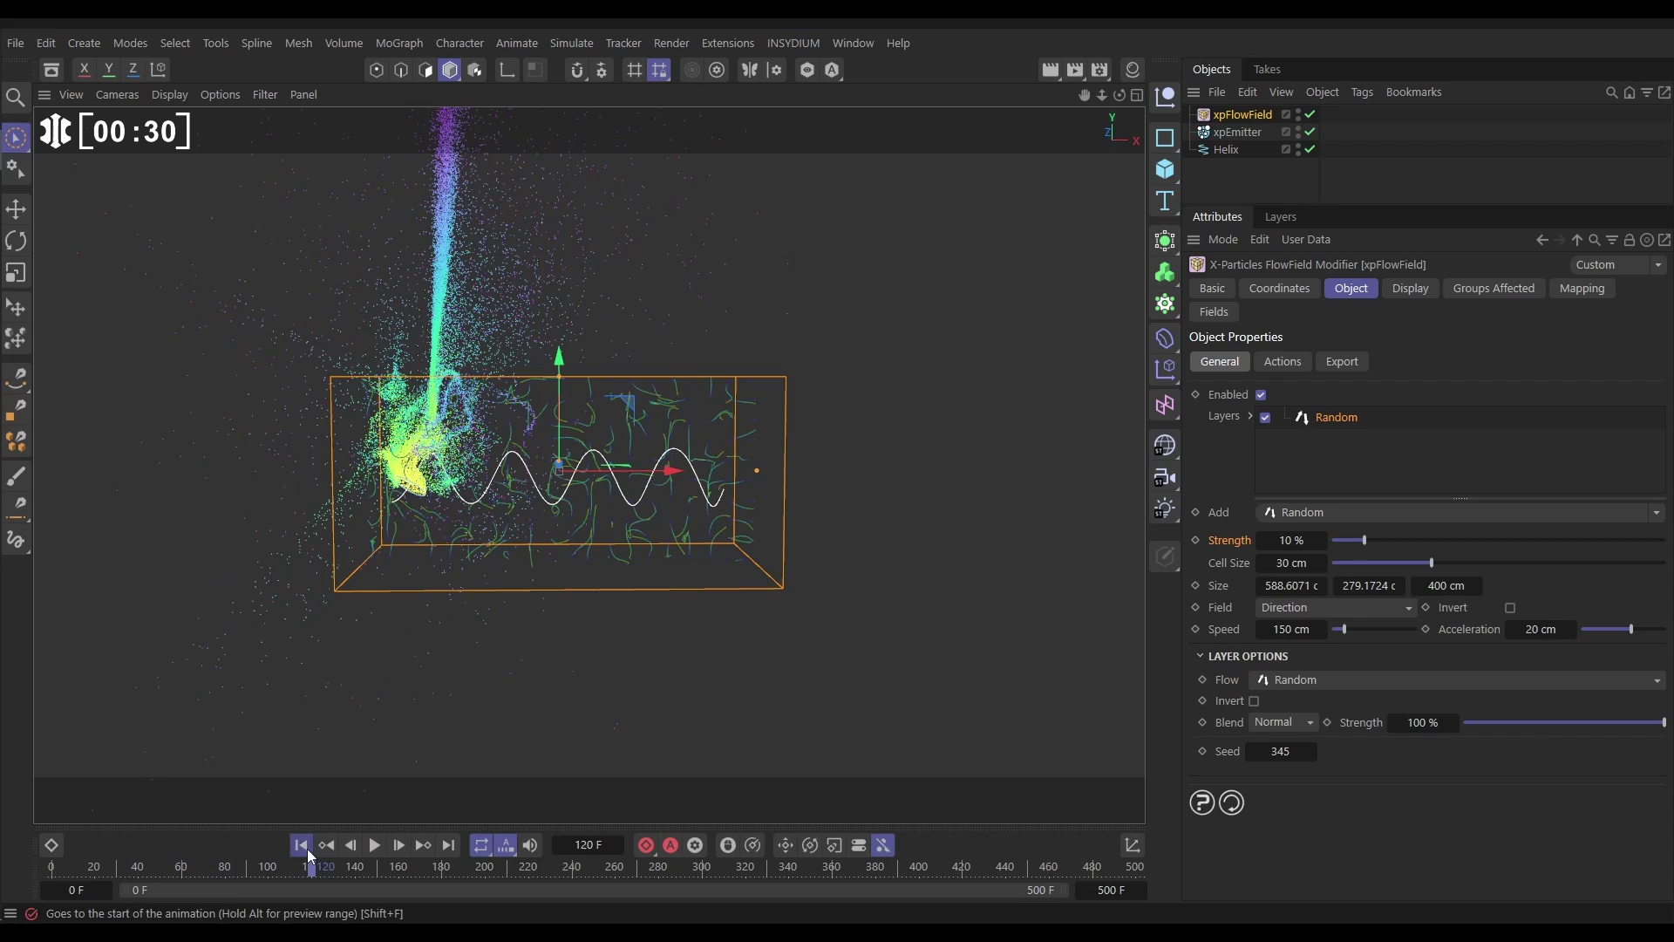
click(301, 845)
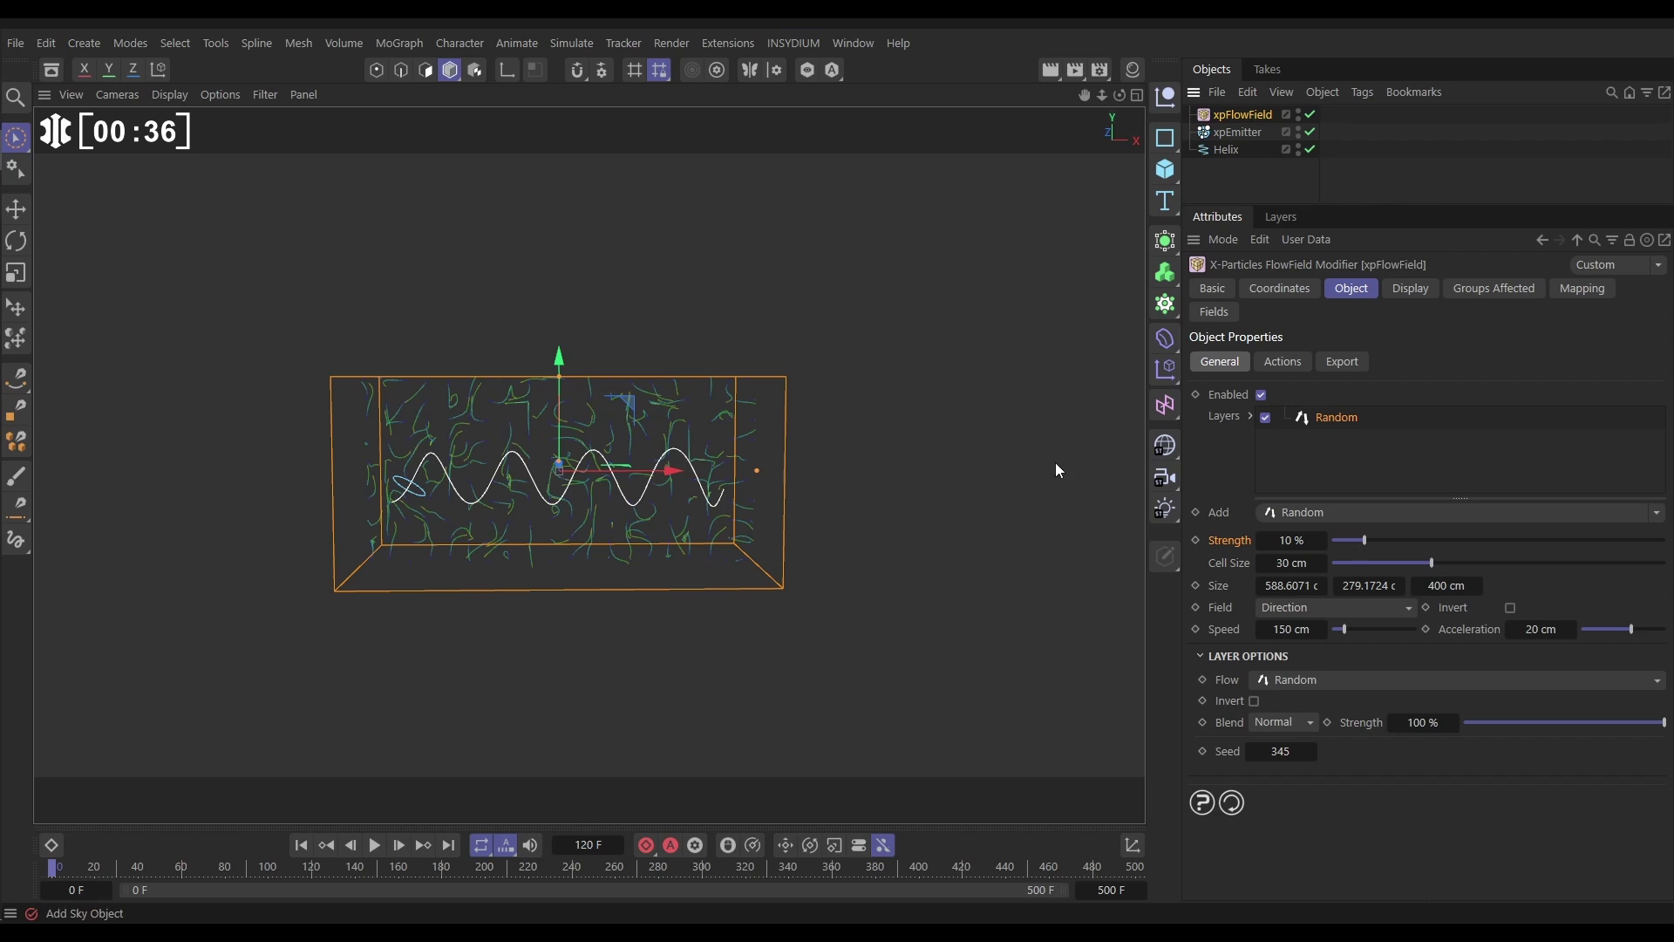
alt+drag(468, 430, 410, 466)
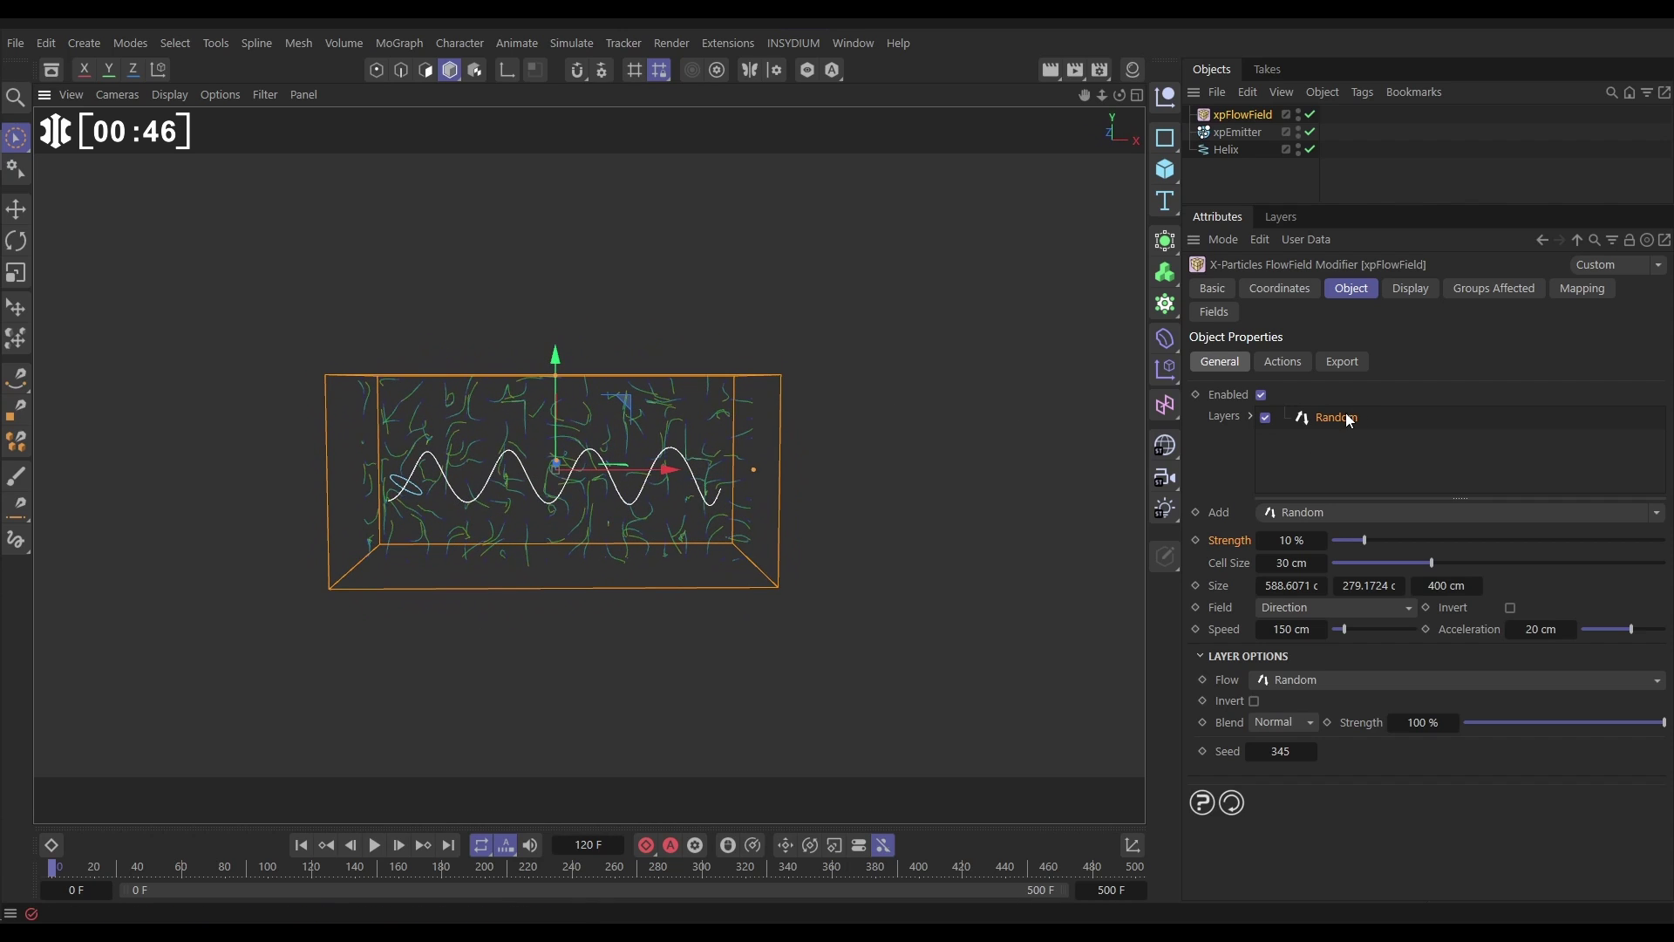
Step: Delete the Random flow layer and add an Along Spline layer in its place
key(Delete)
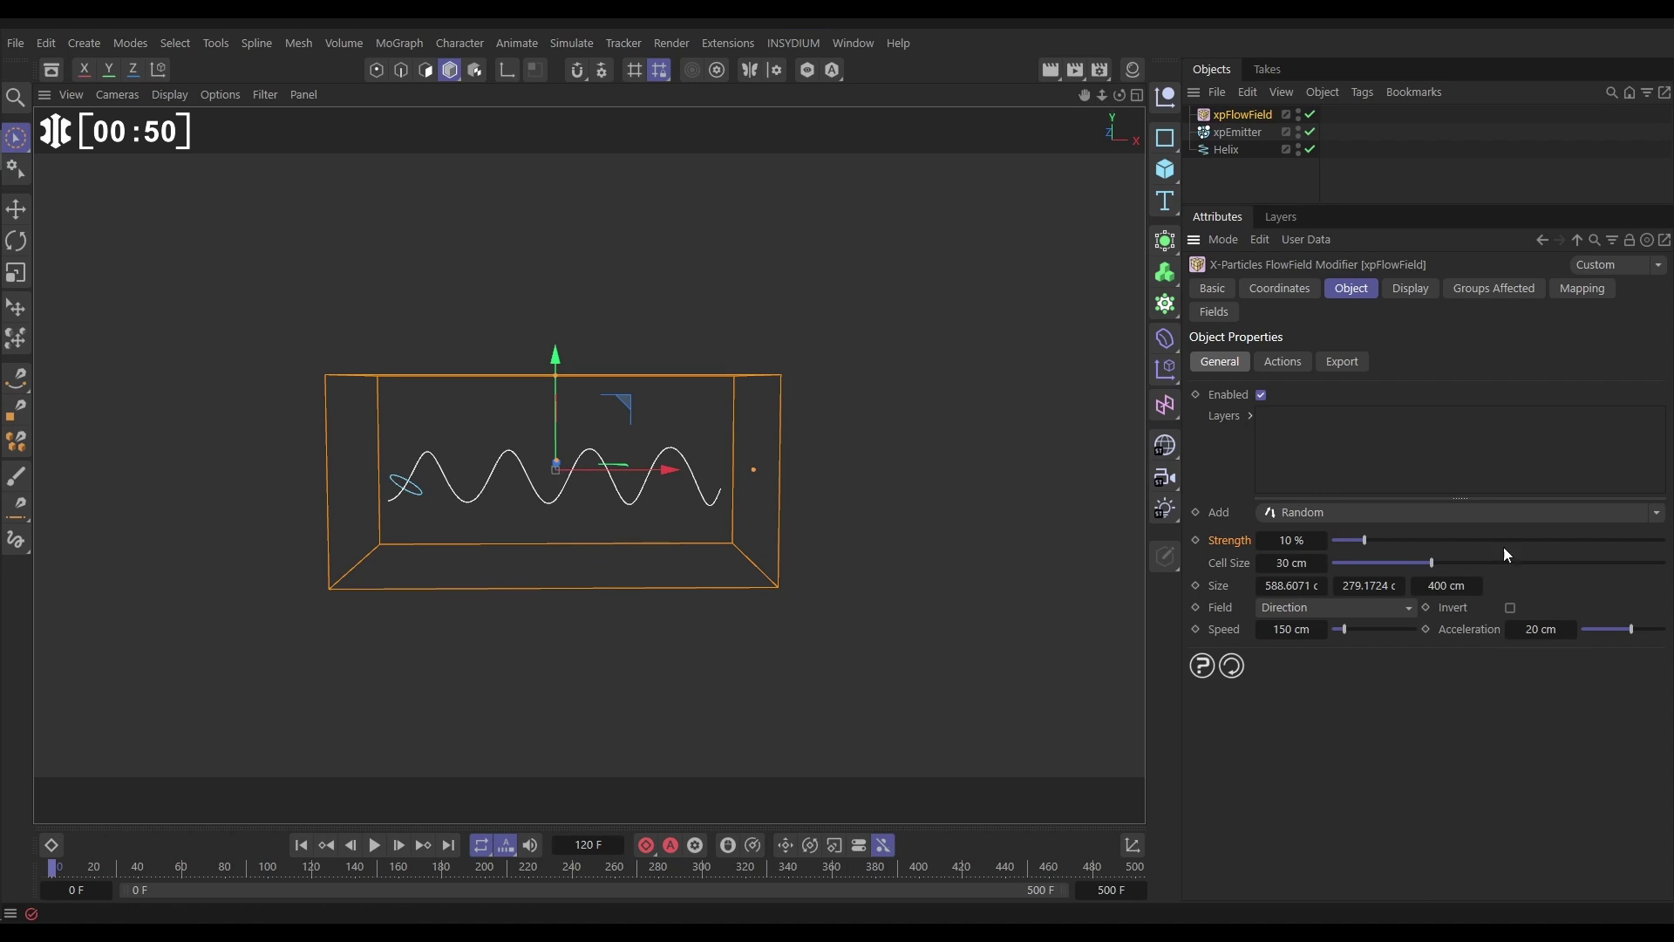
click(1656, 515)
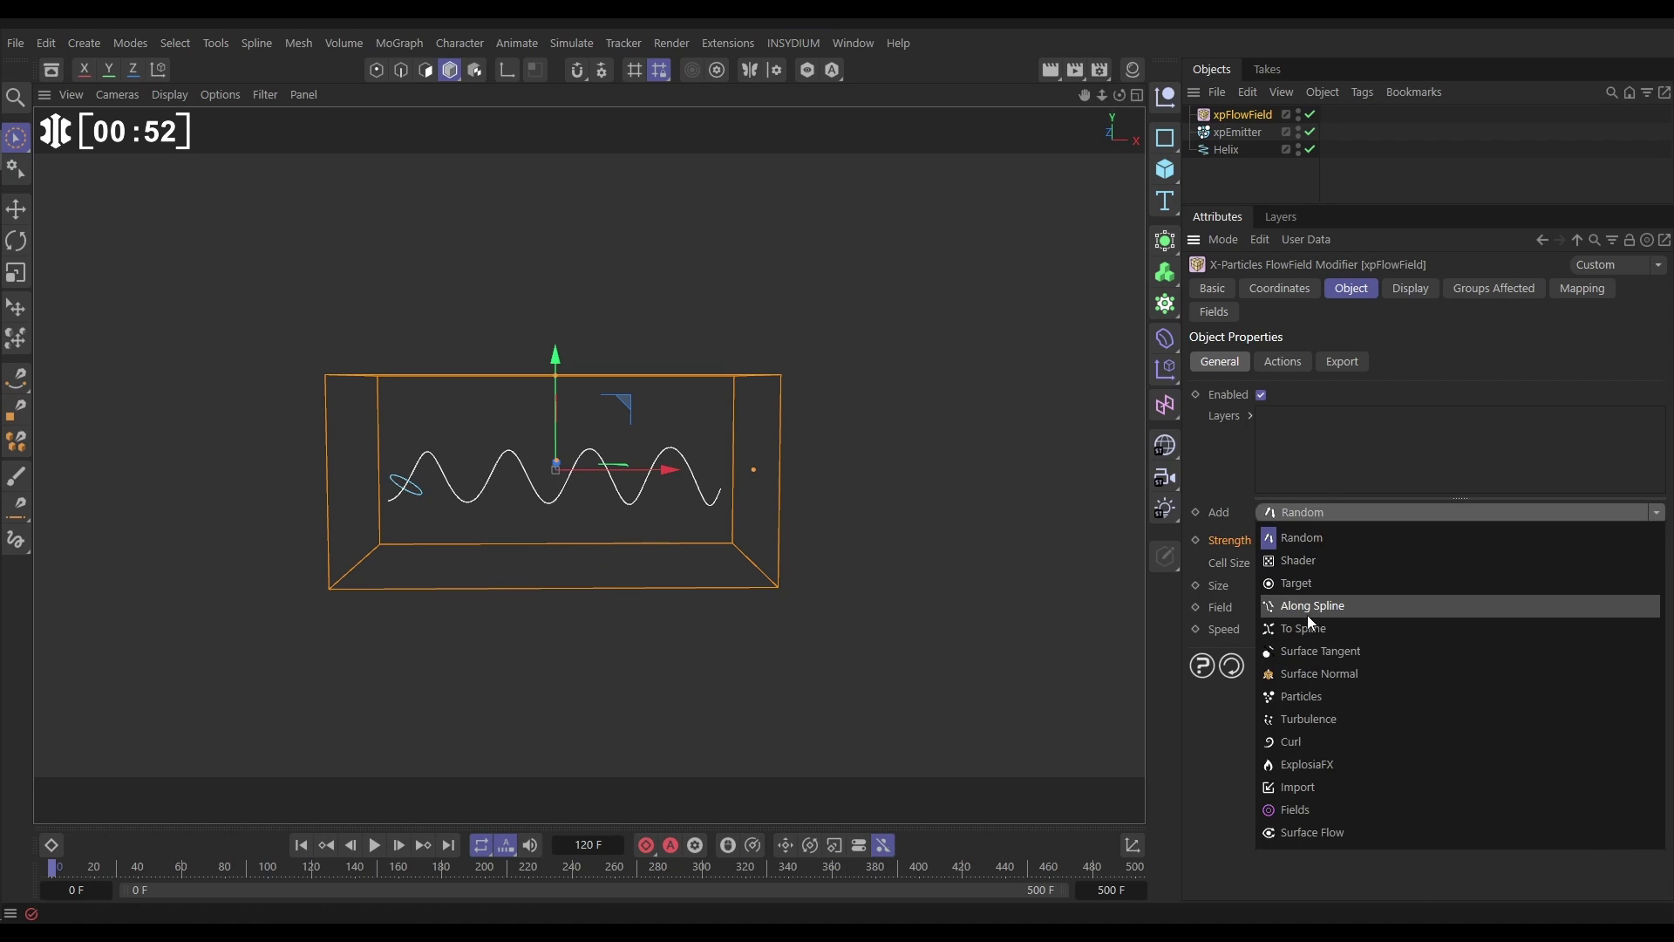
click(1319, 607)
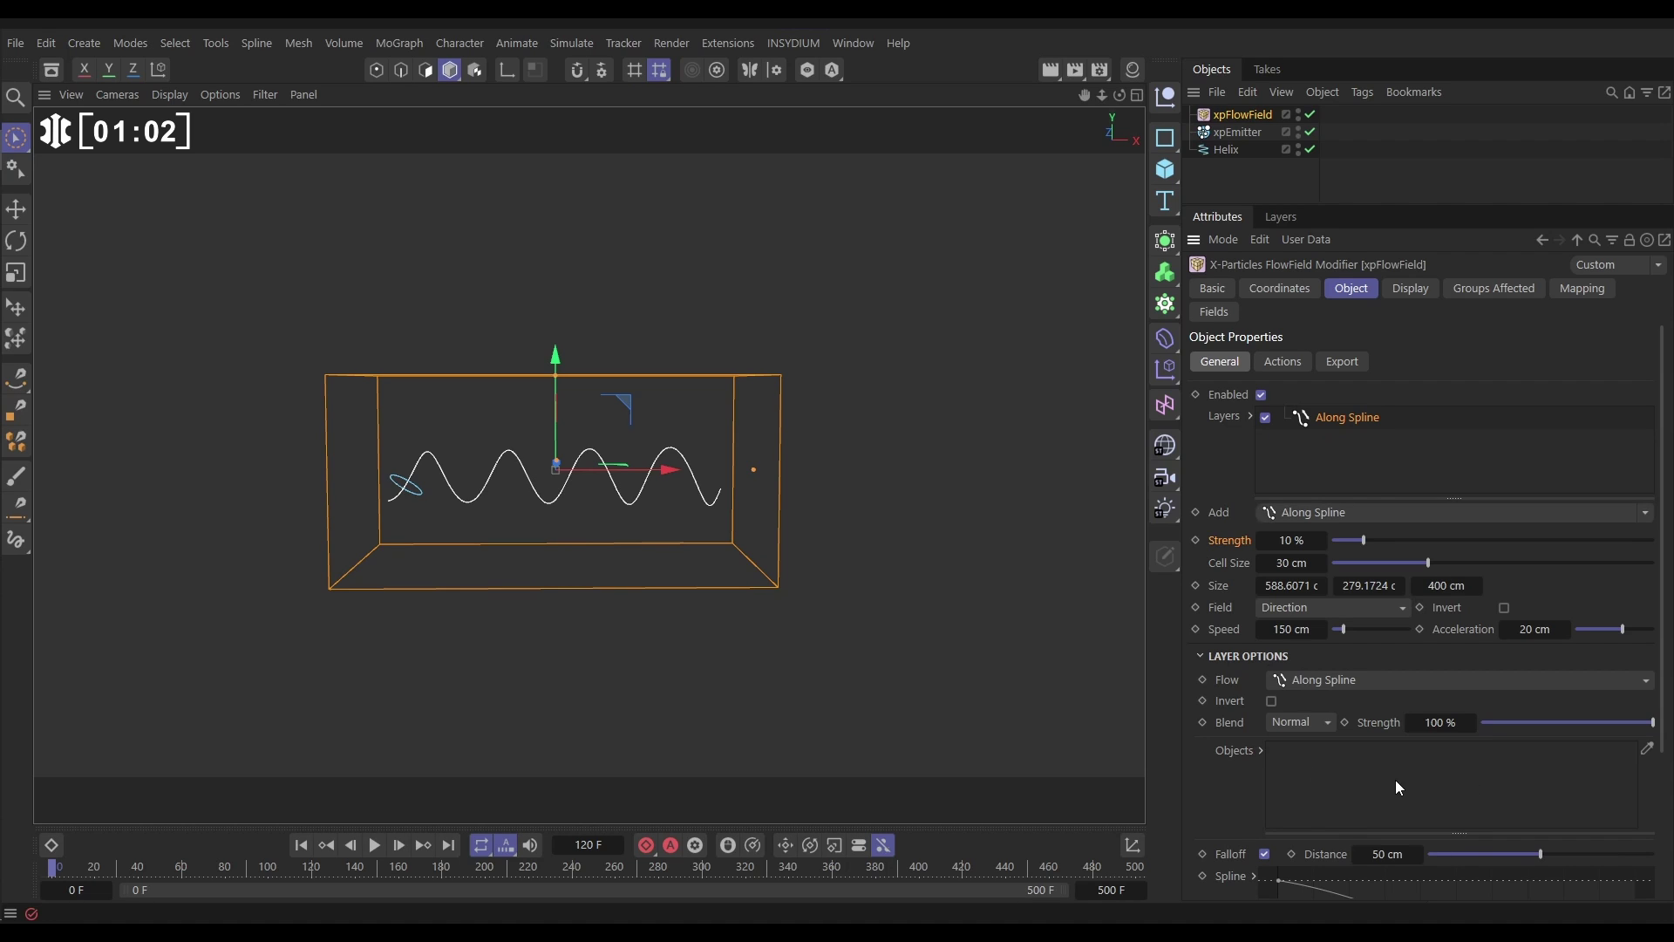
Step: Link Helix to the Along Spline layer's Objects list, test-play to about frame 170, then rewind
drag(1224, 152, 1407, 759)
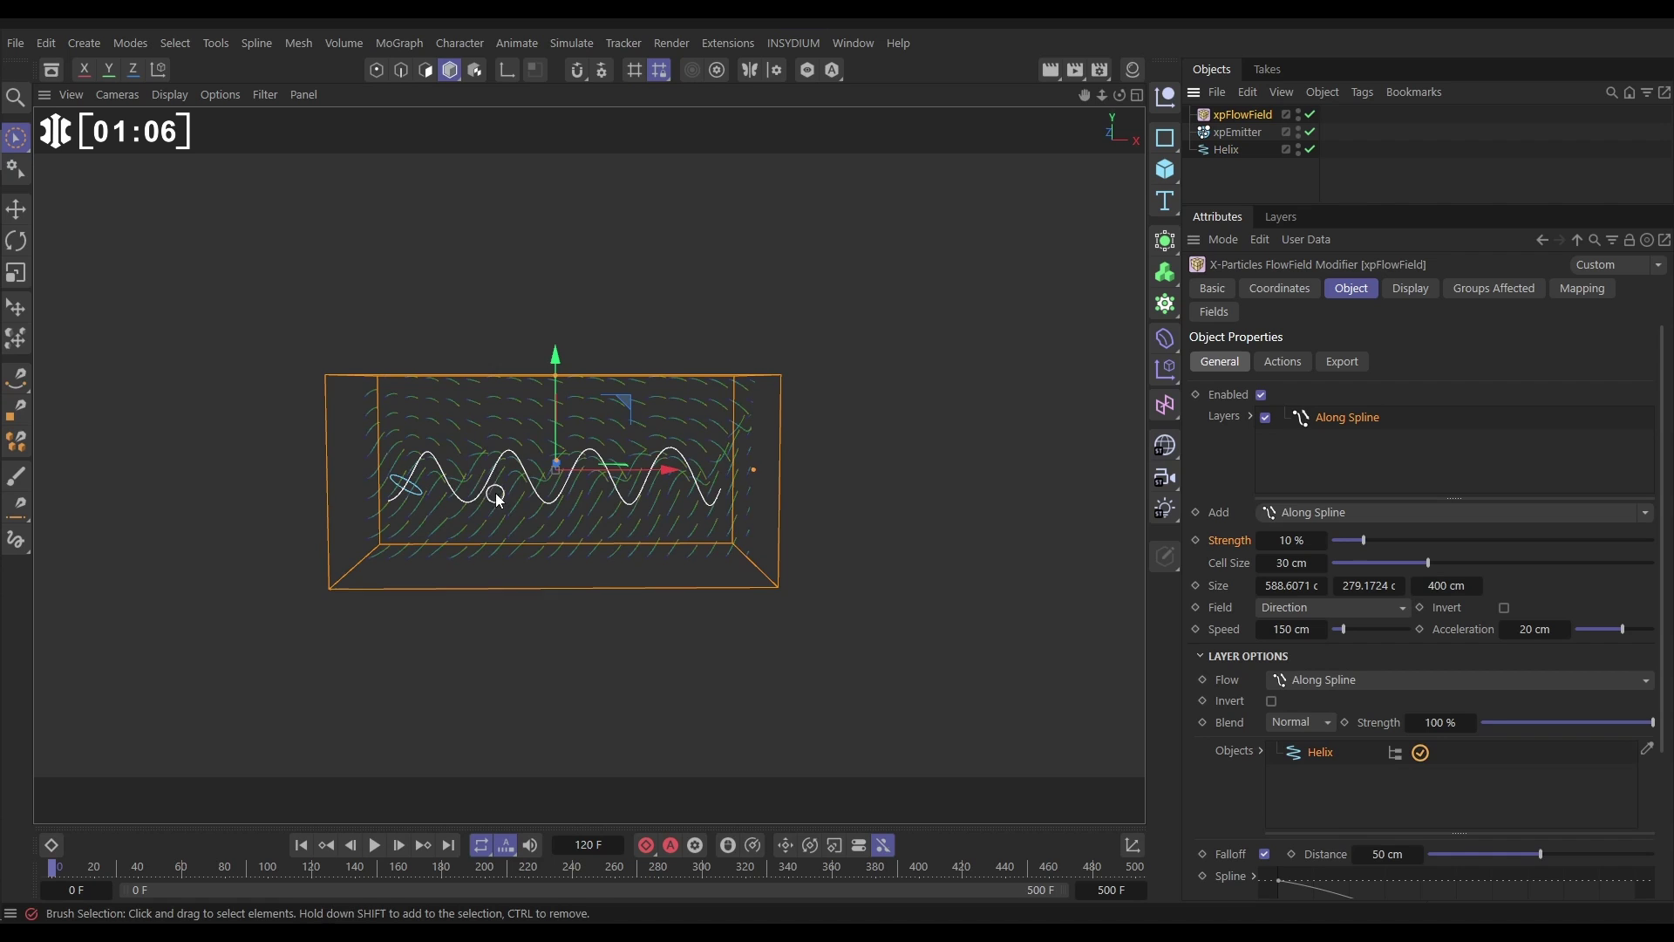
mouse_move(503, 494)
alt+mouse_down()
mouse_move(793, 472)
mouse_move(477, 476)
alt+mouse_up()
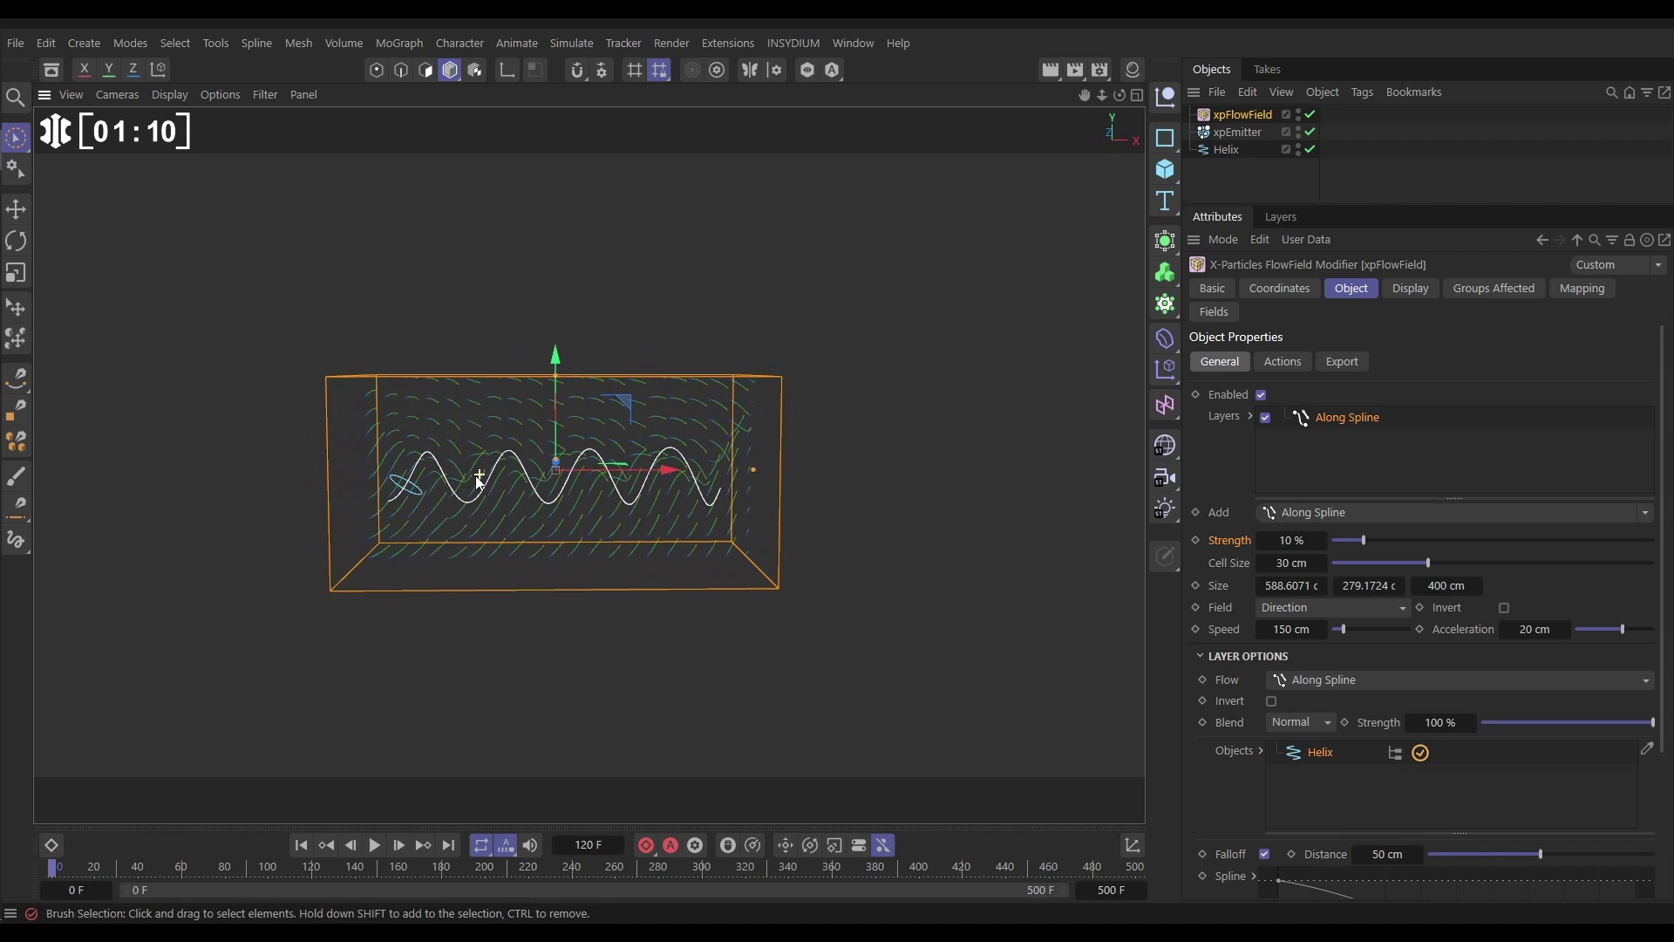
click(374, 845)
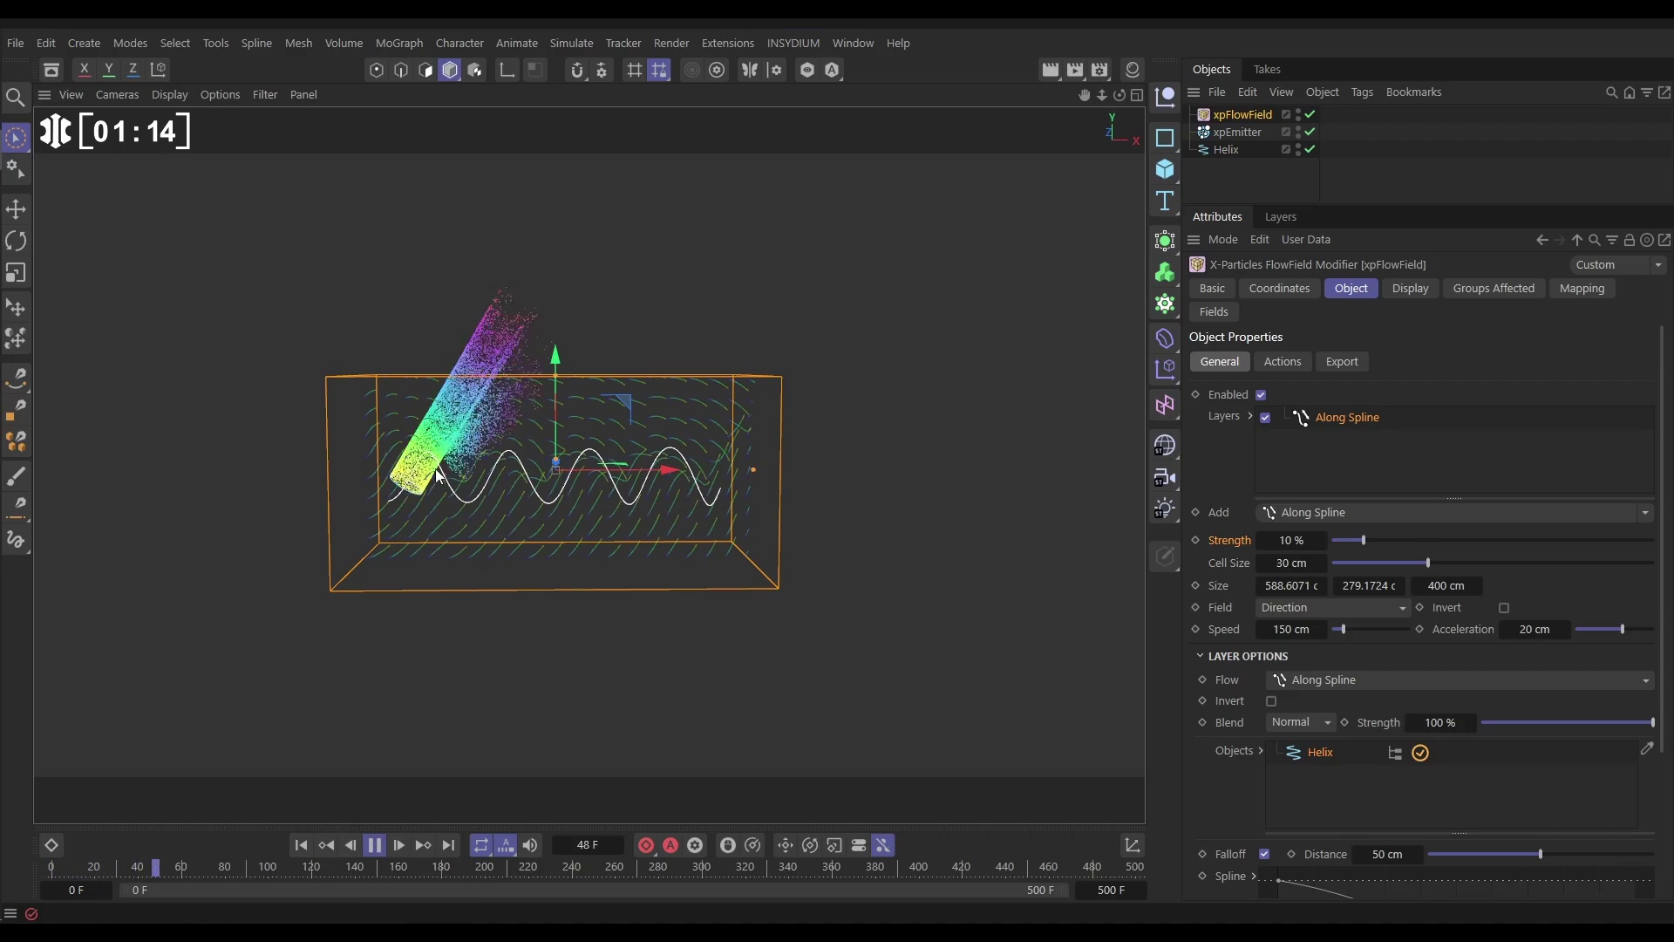
alt+drag(478, 473, 457, 605)
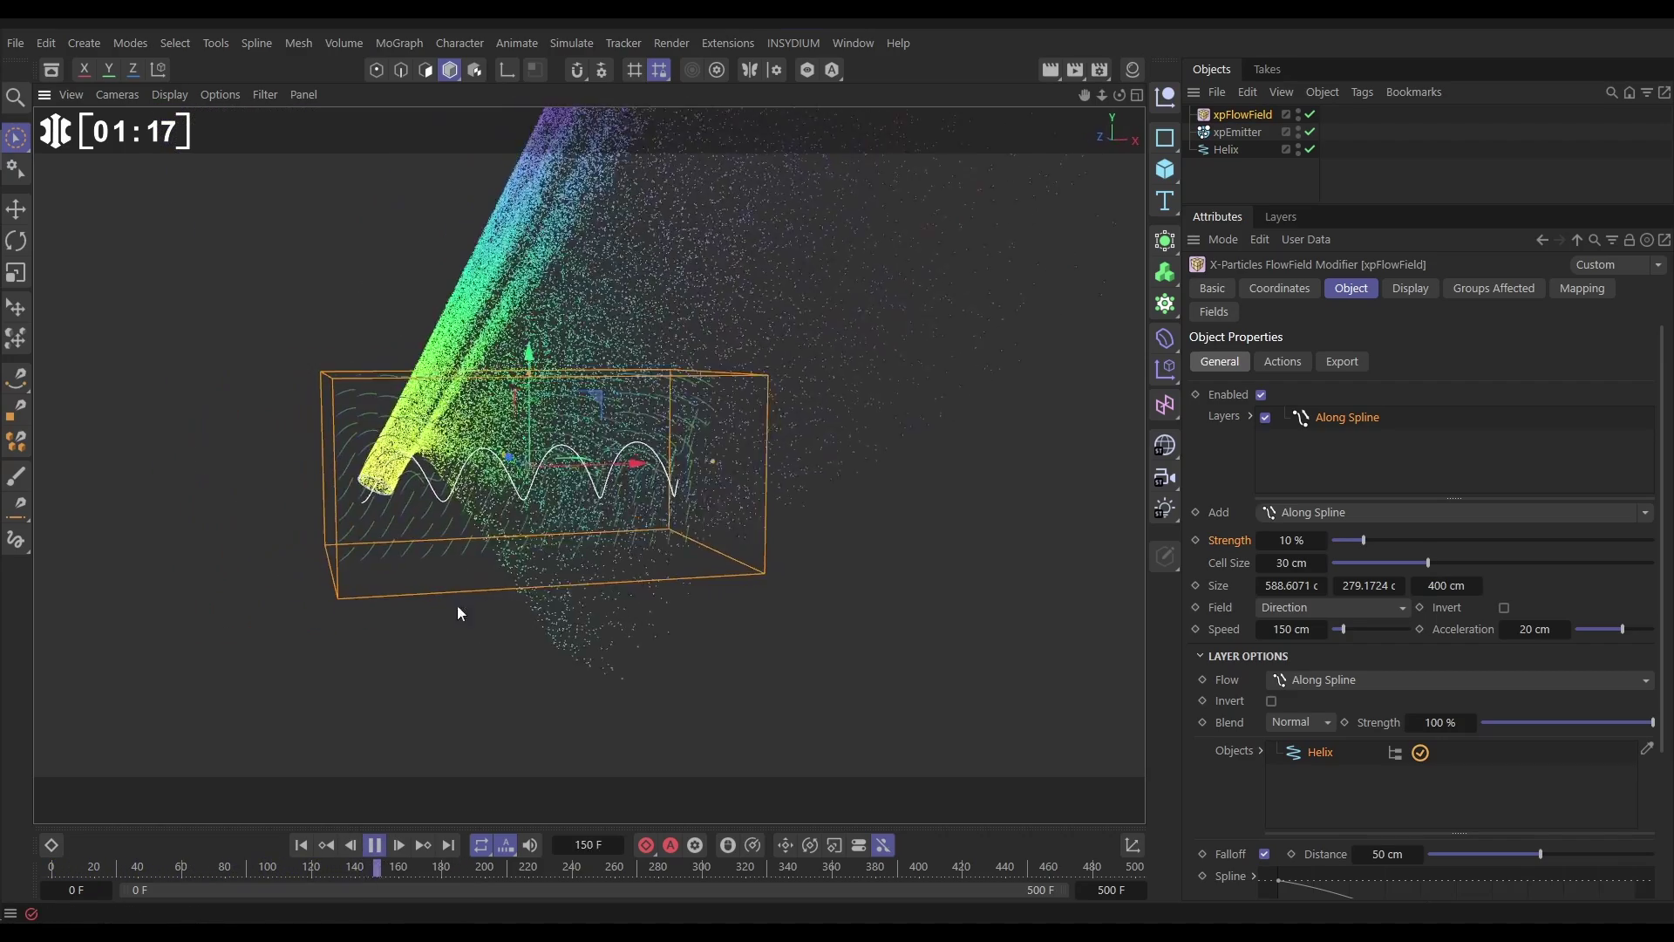
click(374, 845)
click(301, 845)
mouse_move(436, 468)
alt+mouse_down()
mouse_move(502, 453)
mouse_move(488, 493)
alt+mouse_up()
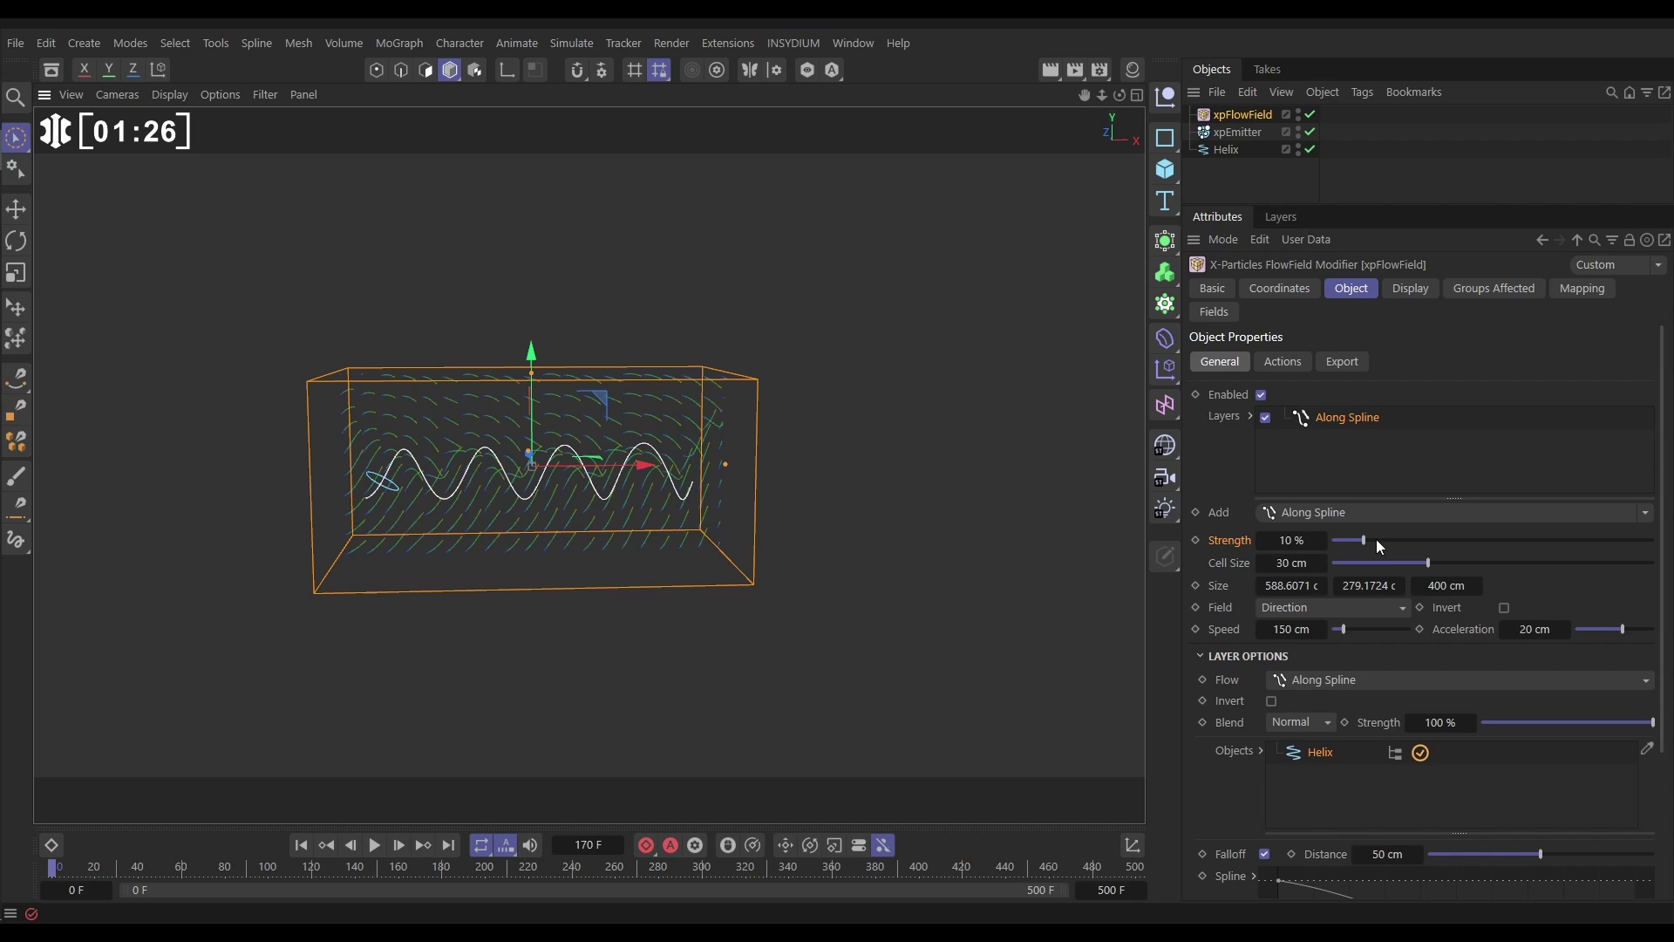
Step: Raise the Along Spline layer's Strength to 100%
drag(1376, 539, 1653, 539)
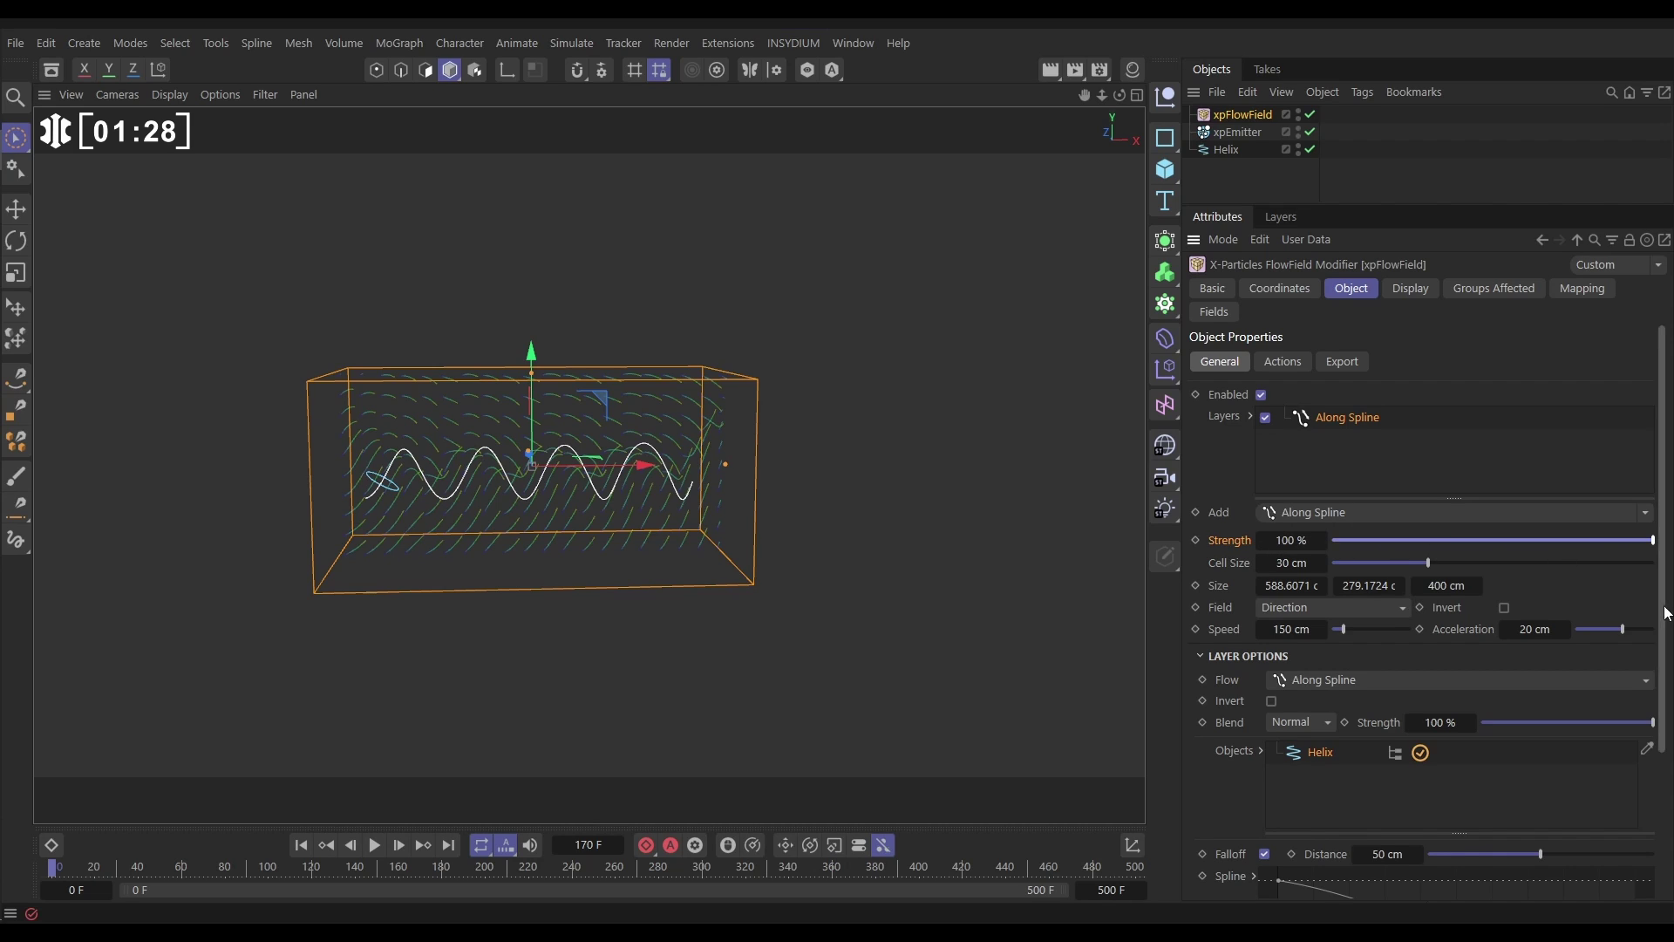
scroll(1403, 474, down, 1)
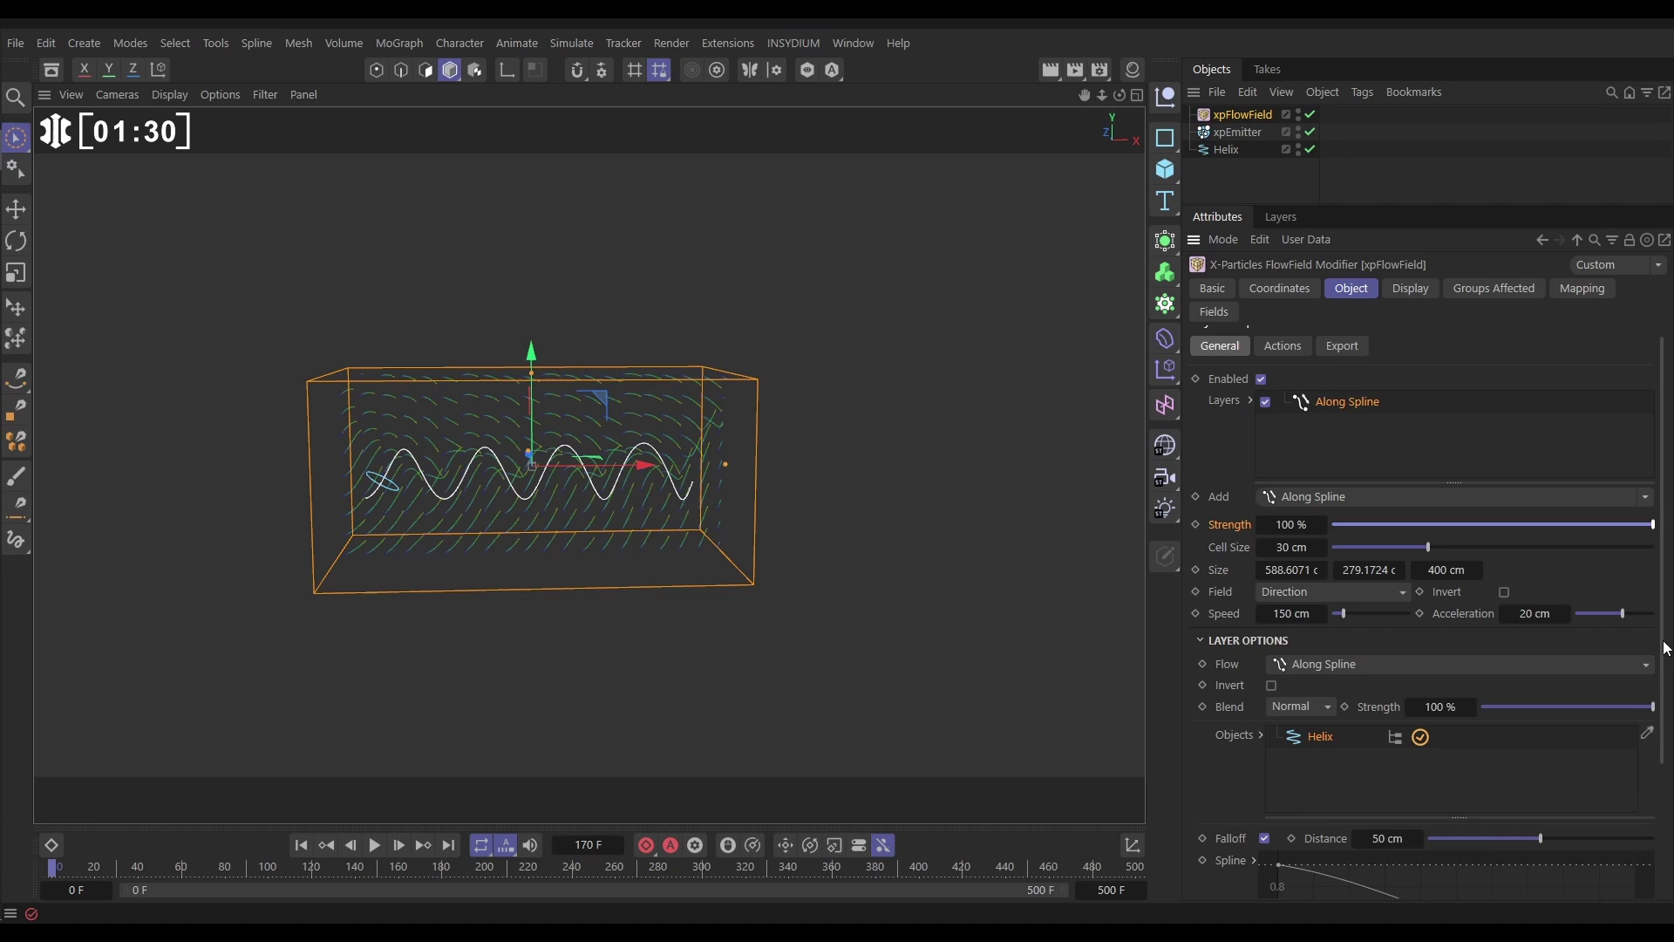
scroll(1665, 647, down, 5)
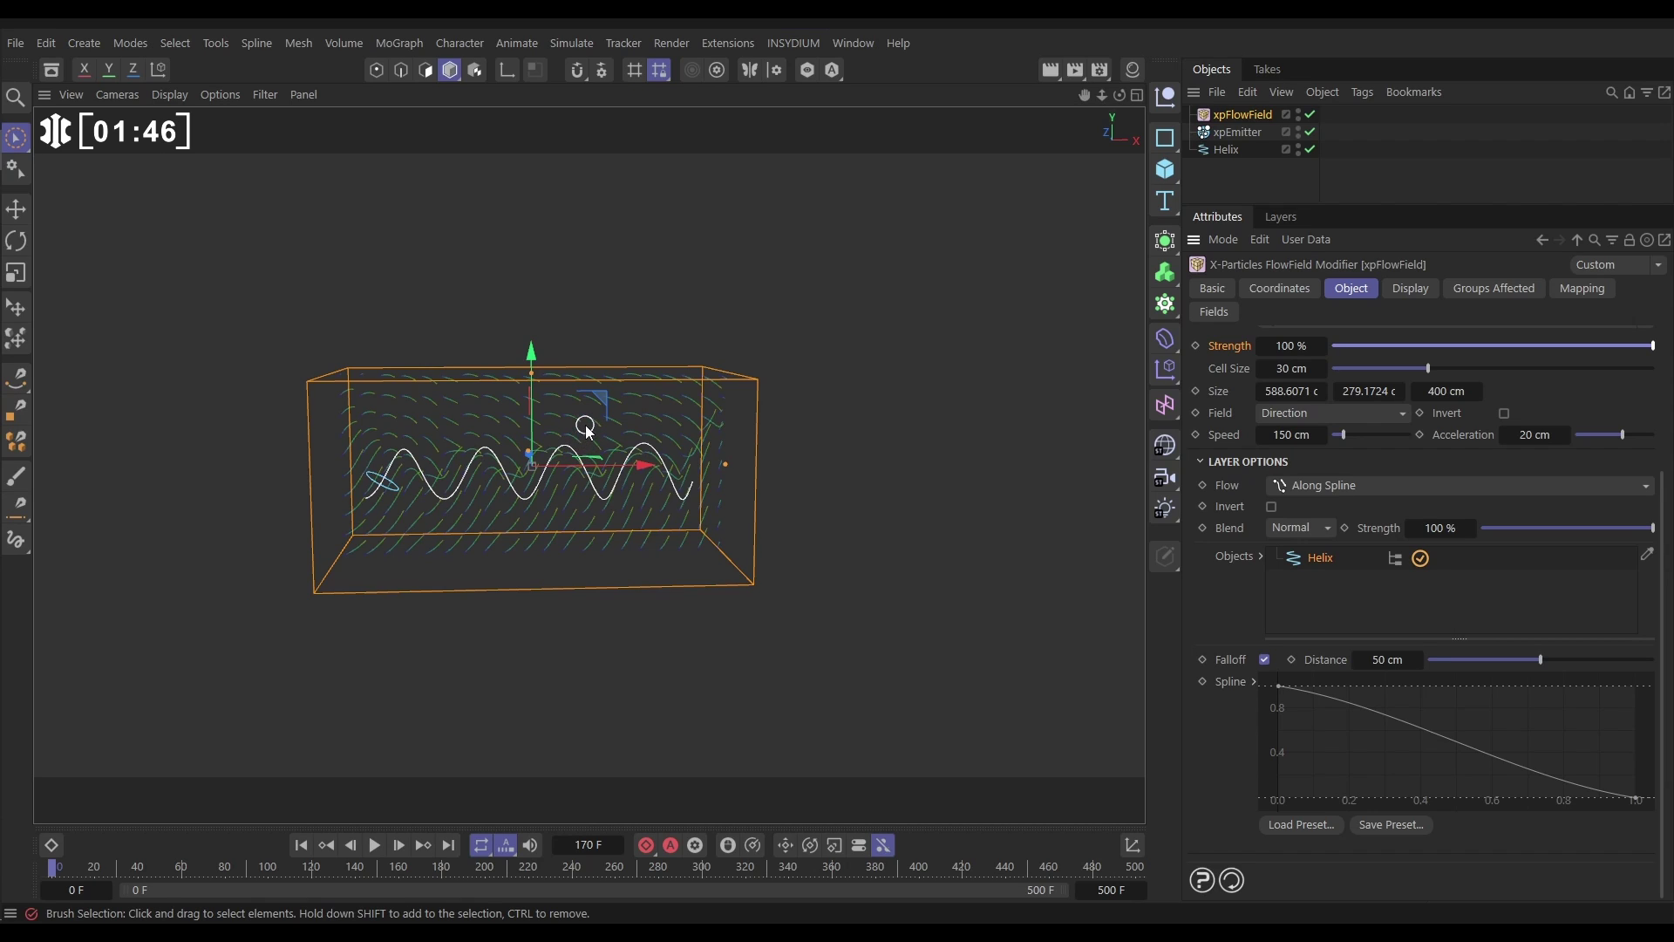
Step: Rerun the simulation from the start and stop around frame 126
click(301, 845)
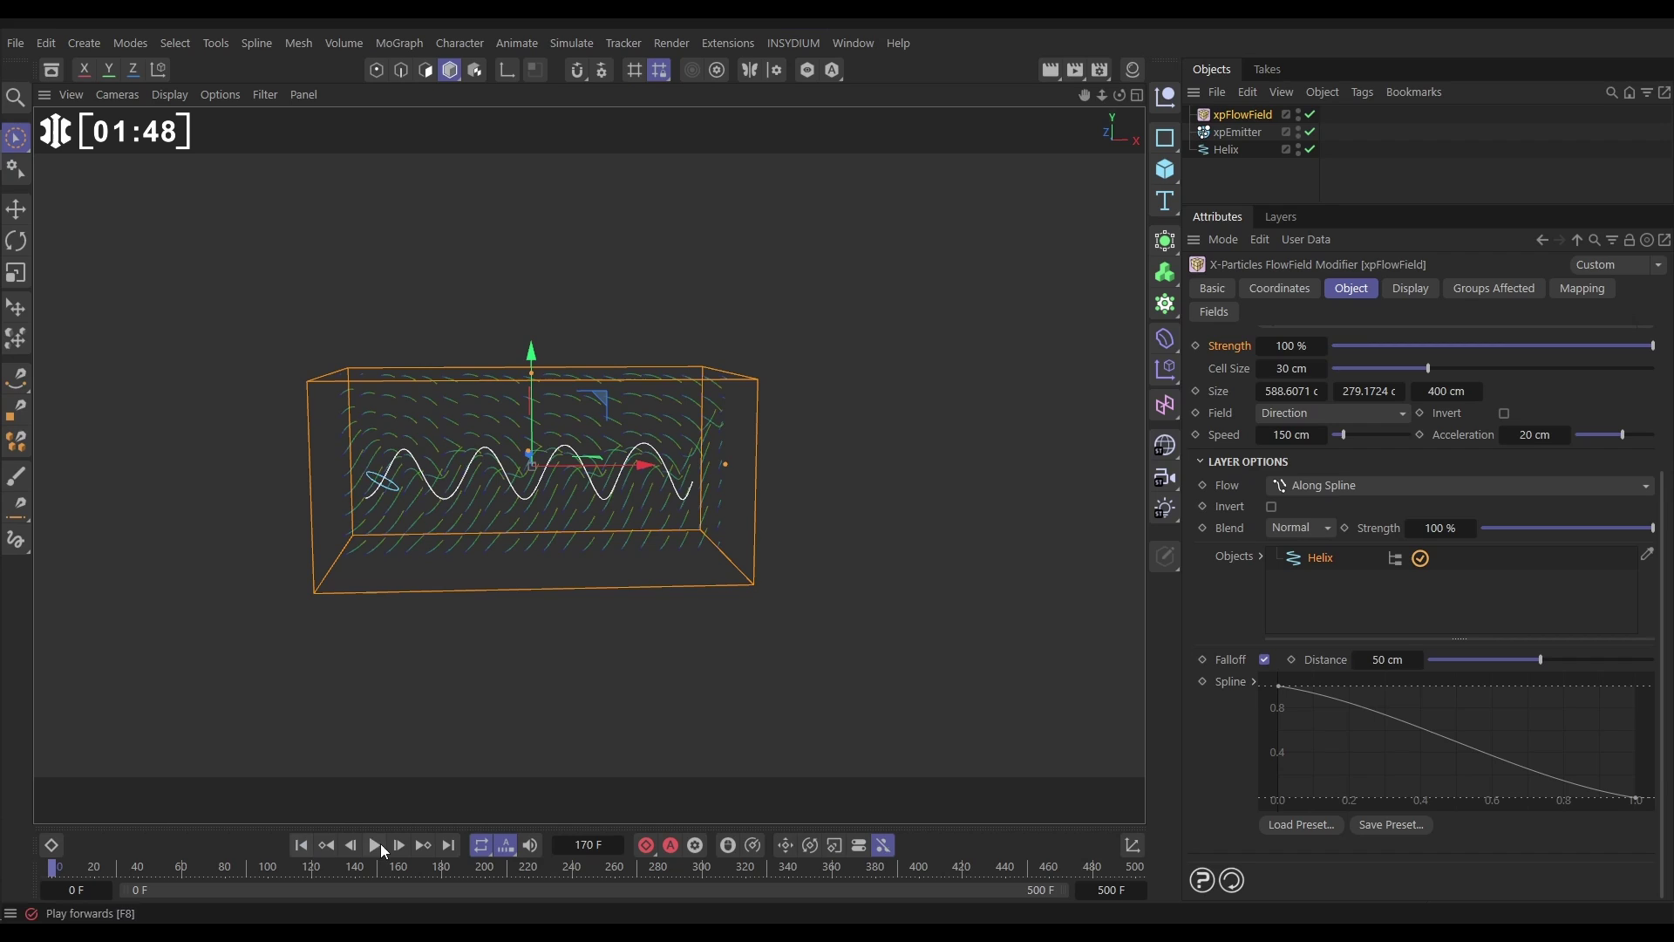
click(375, 845)
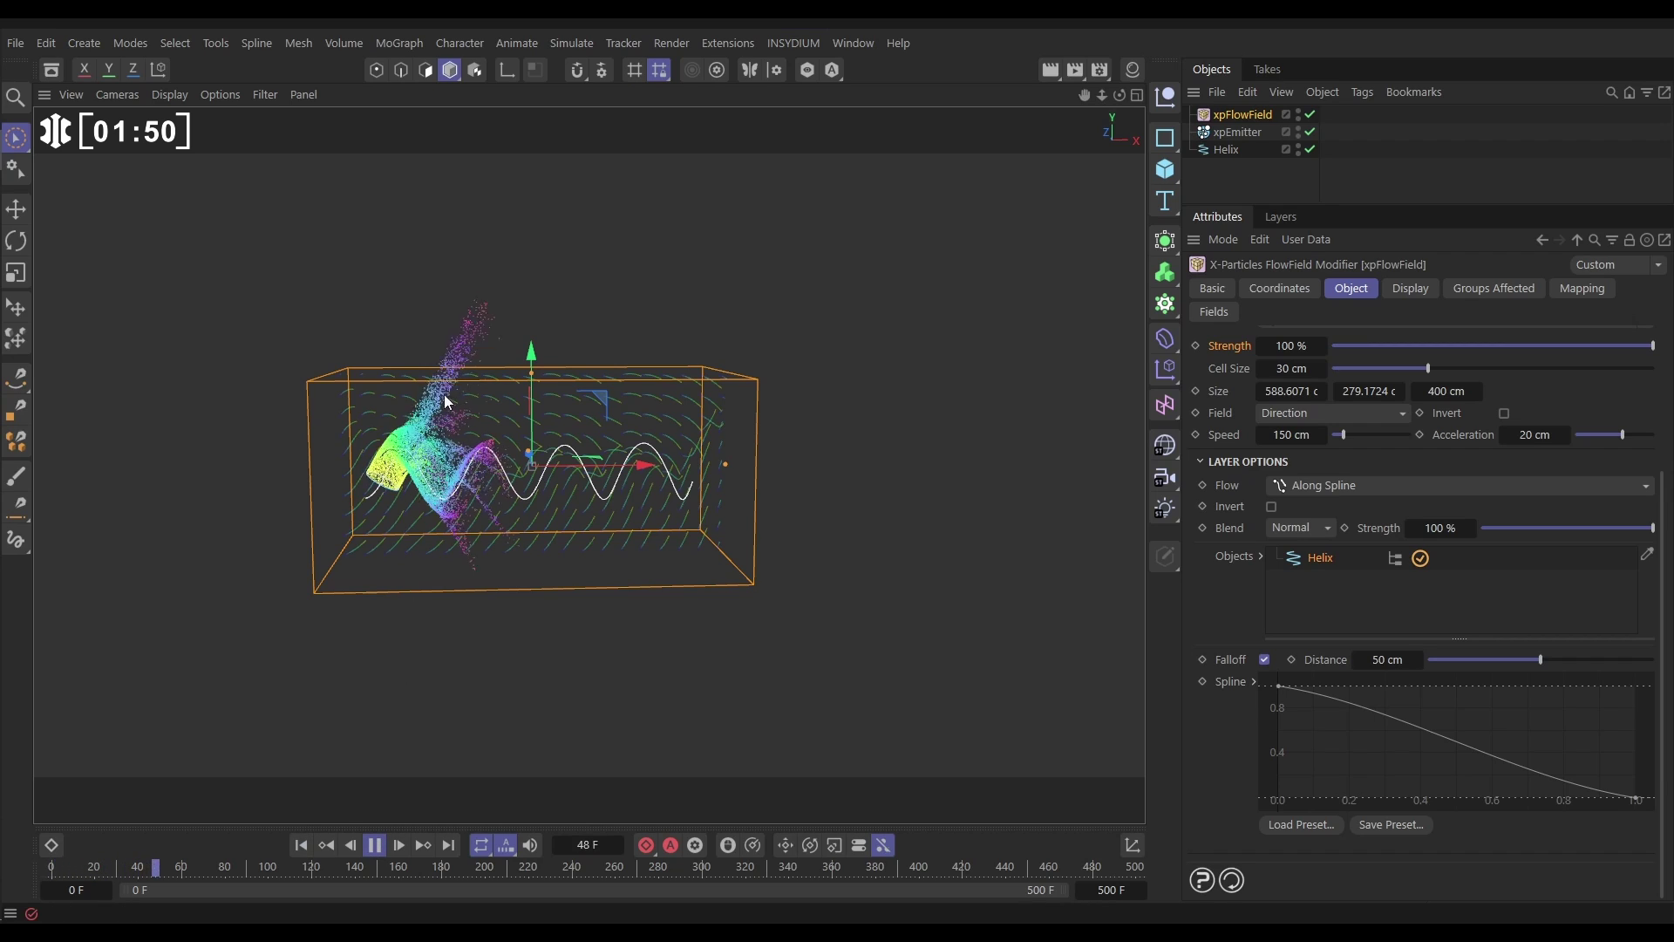
click(374, 847)
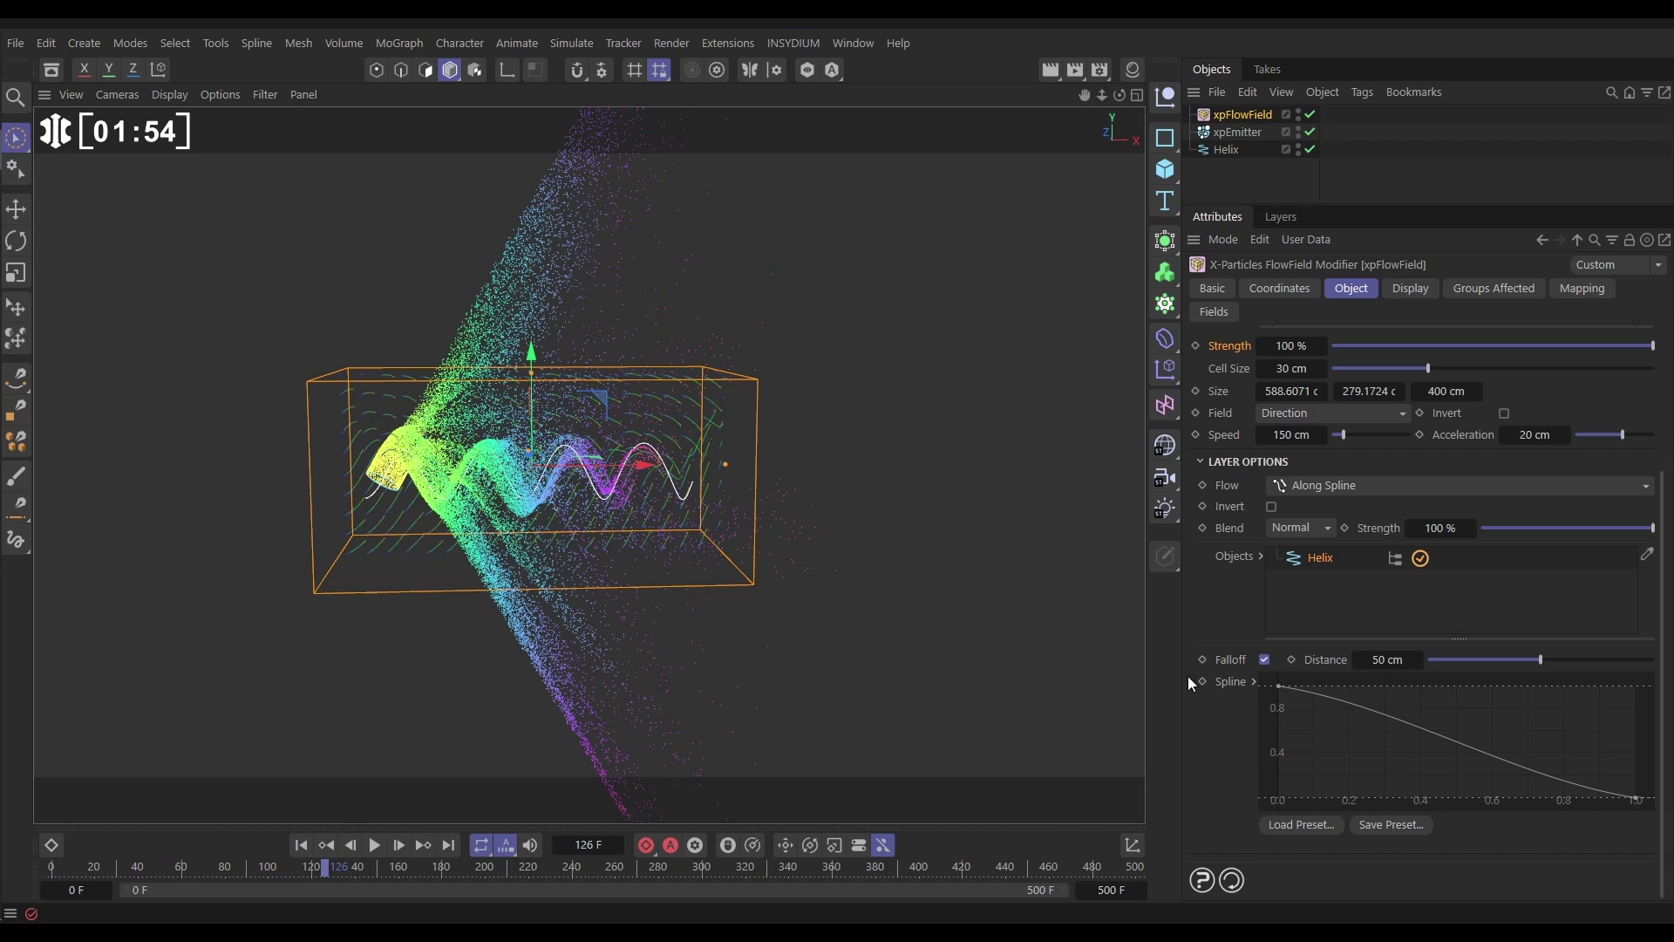
Step: Disable the Along Spline layer's falloff and replay the simulation to frame 177
click(1265, 660)
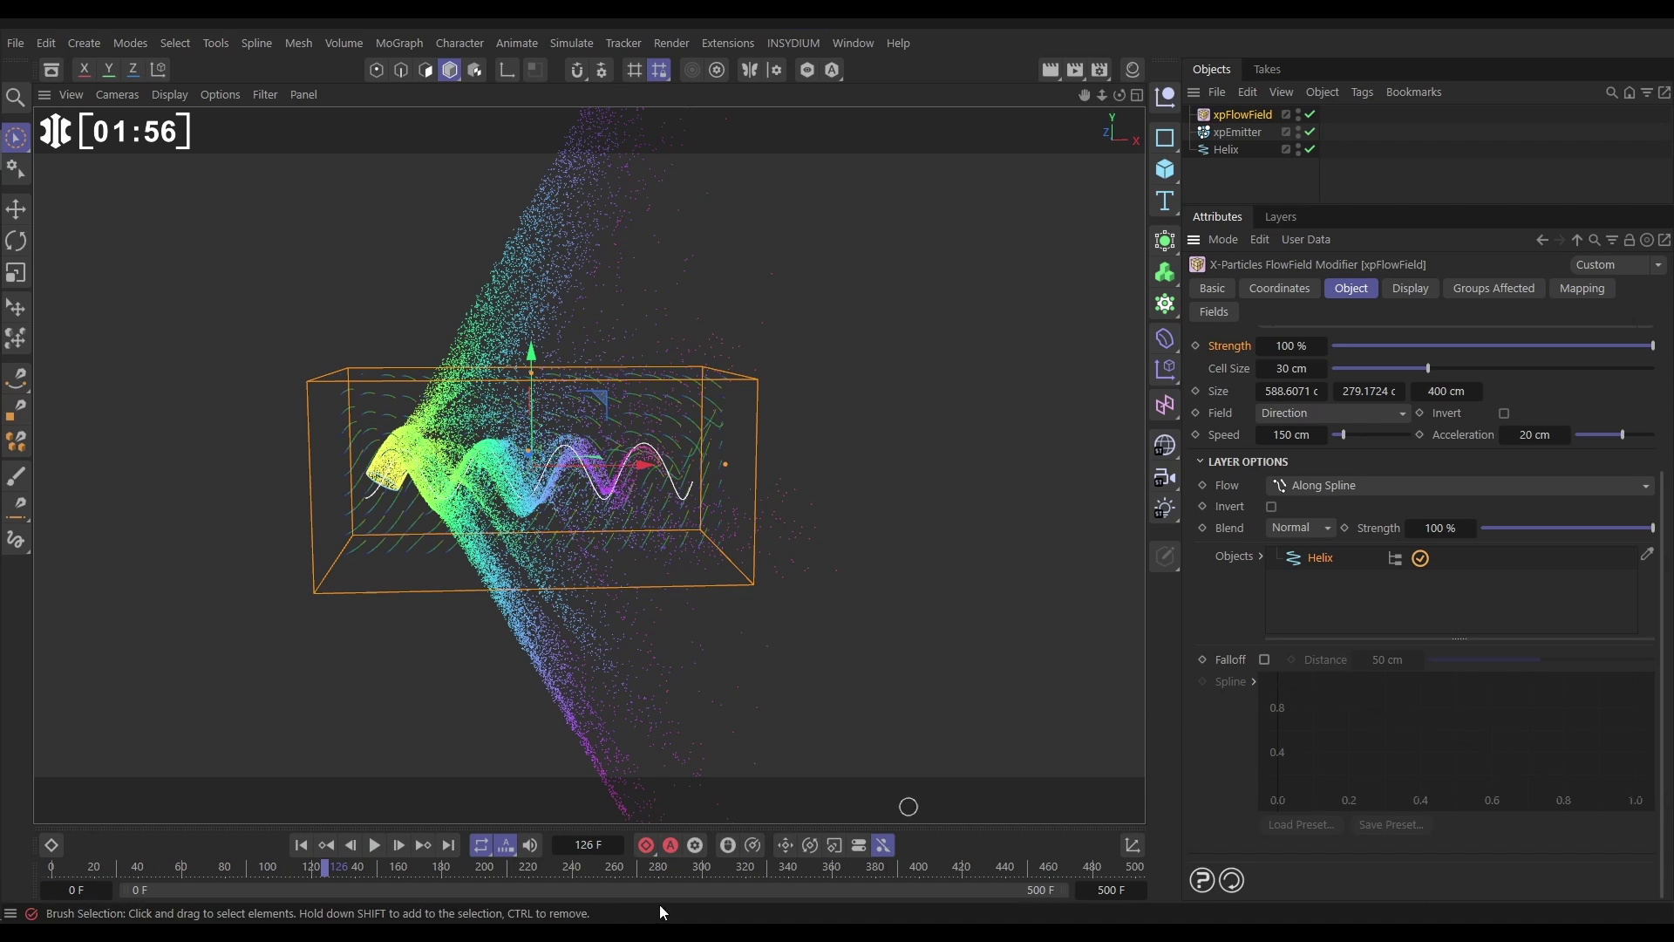
click(302, 845)
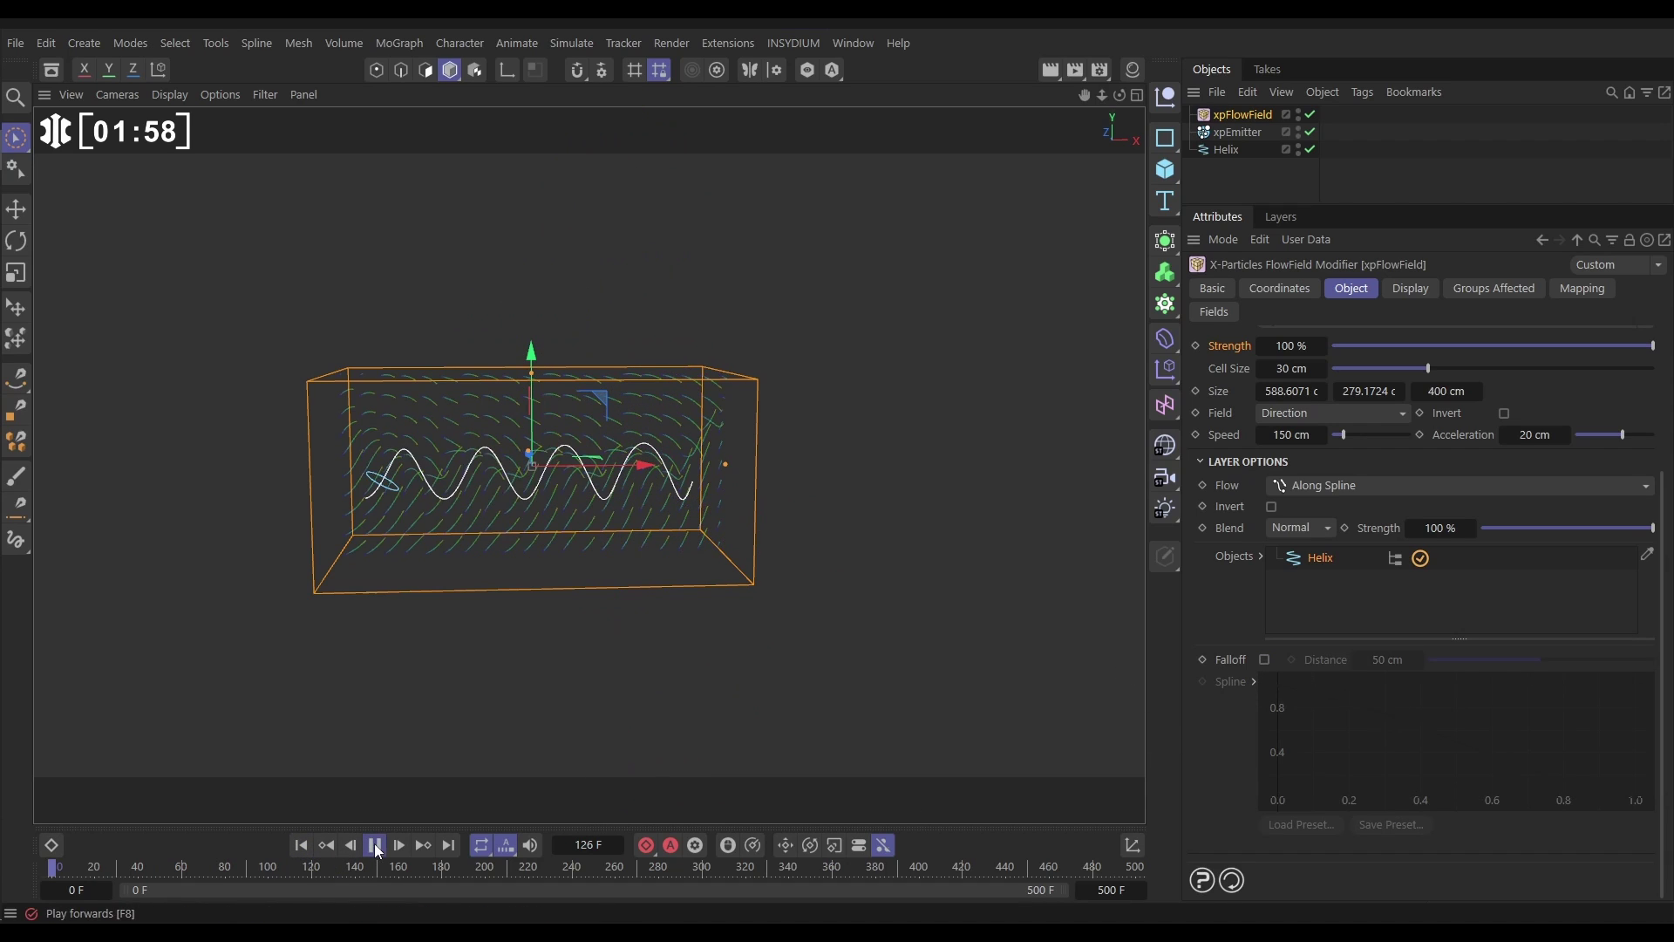
click(374, 845)
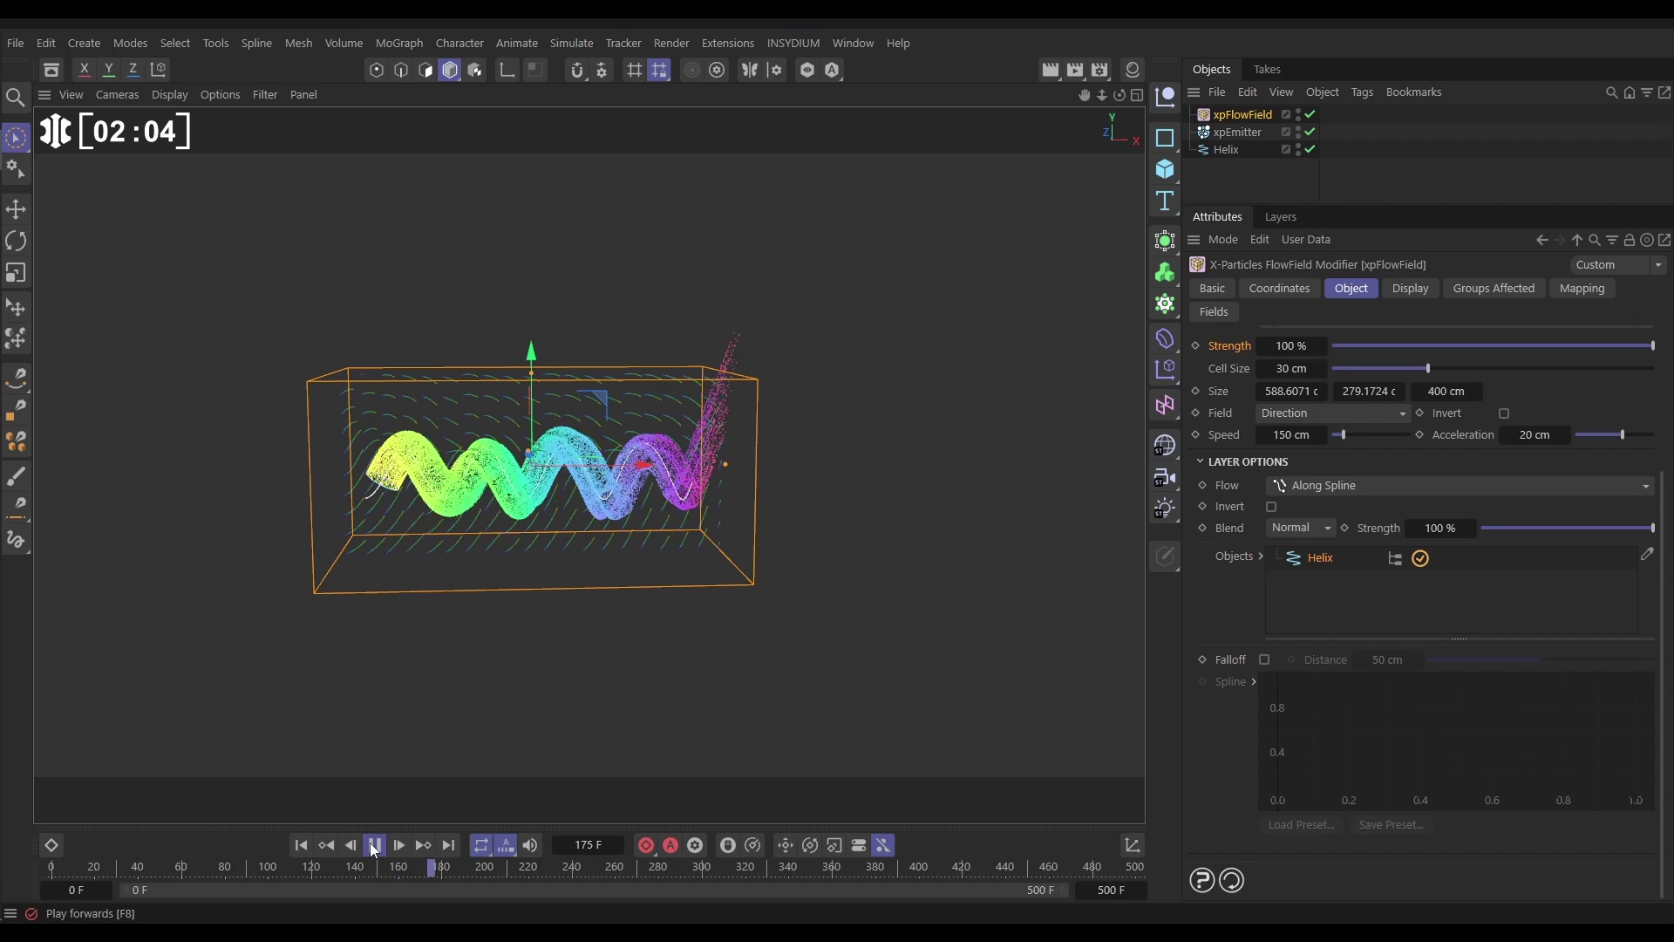
key(F8)
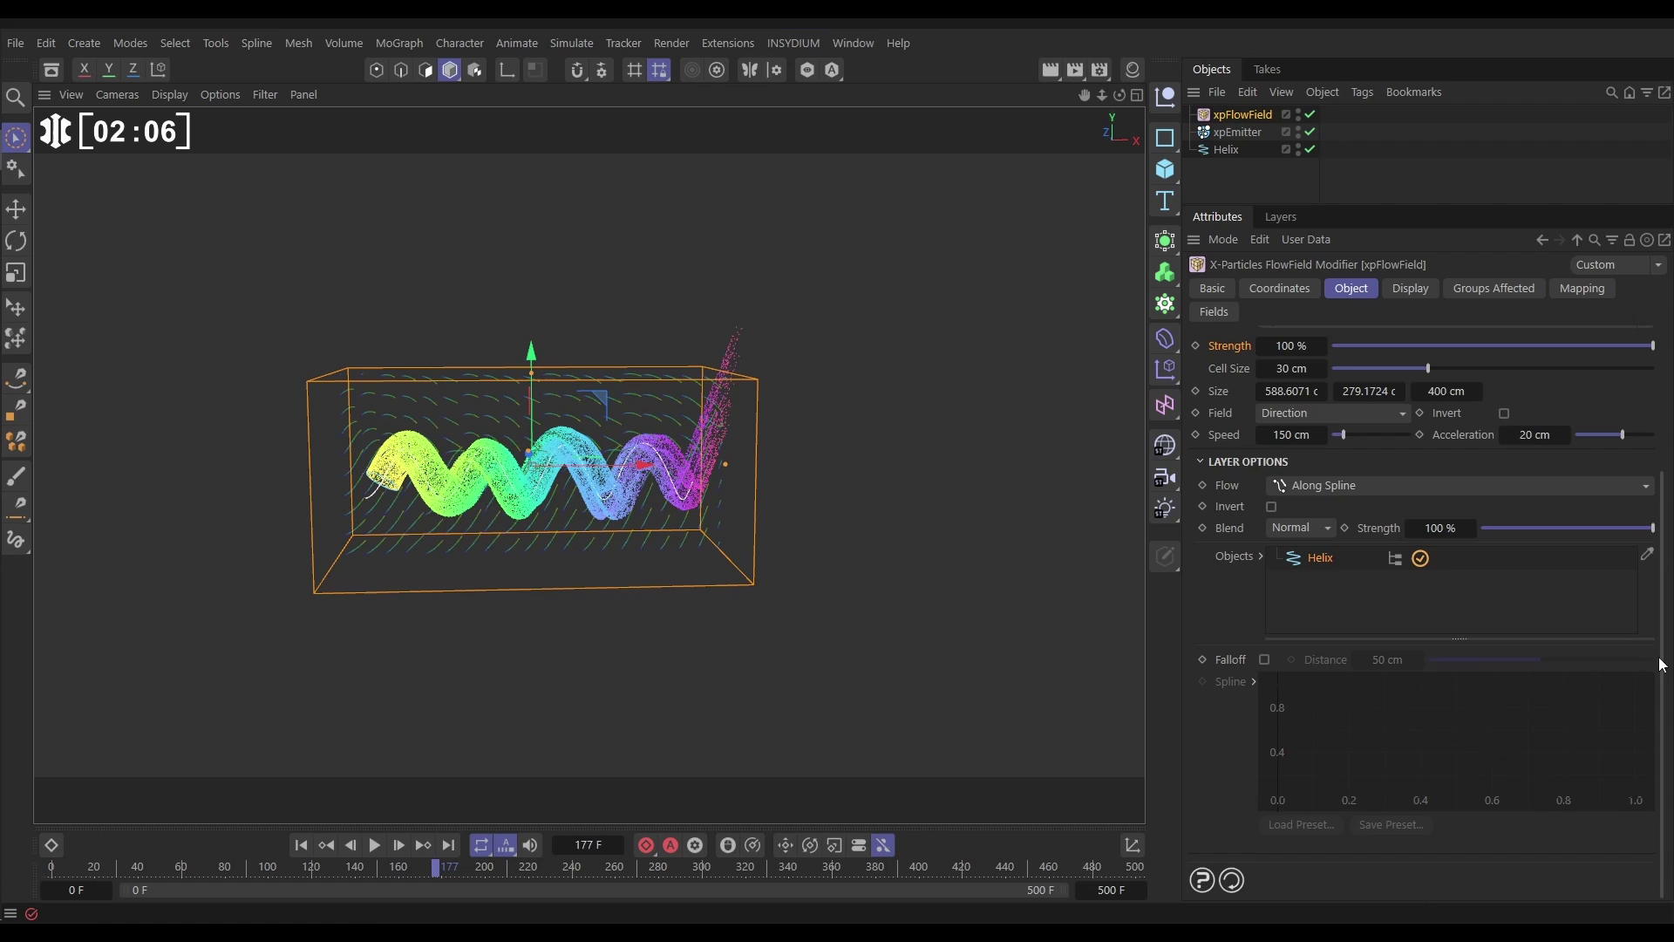
scroll(1661, 665, up, 4)
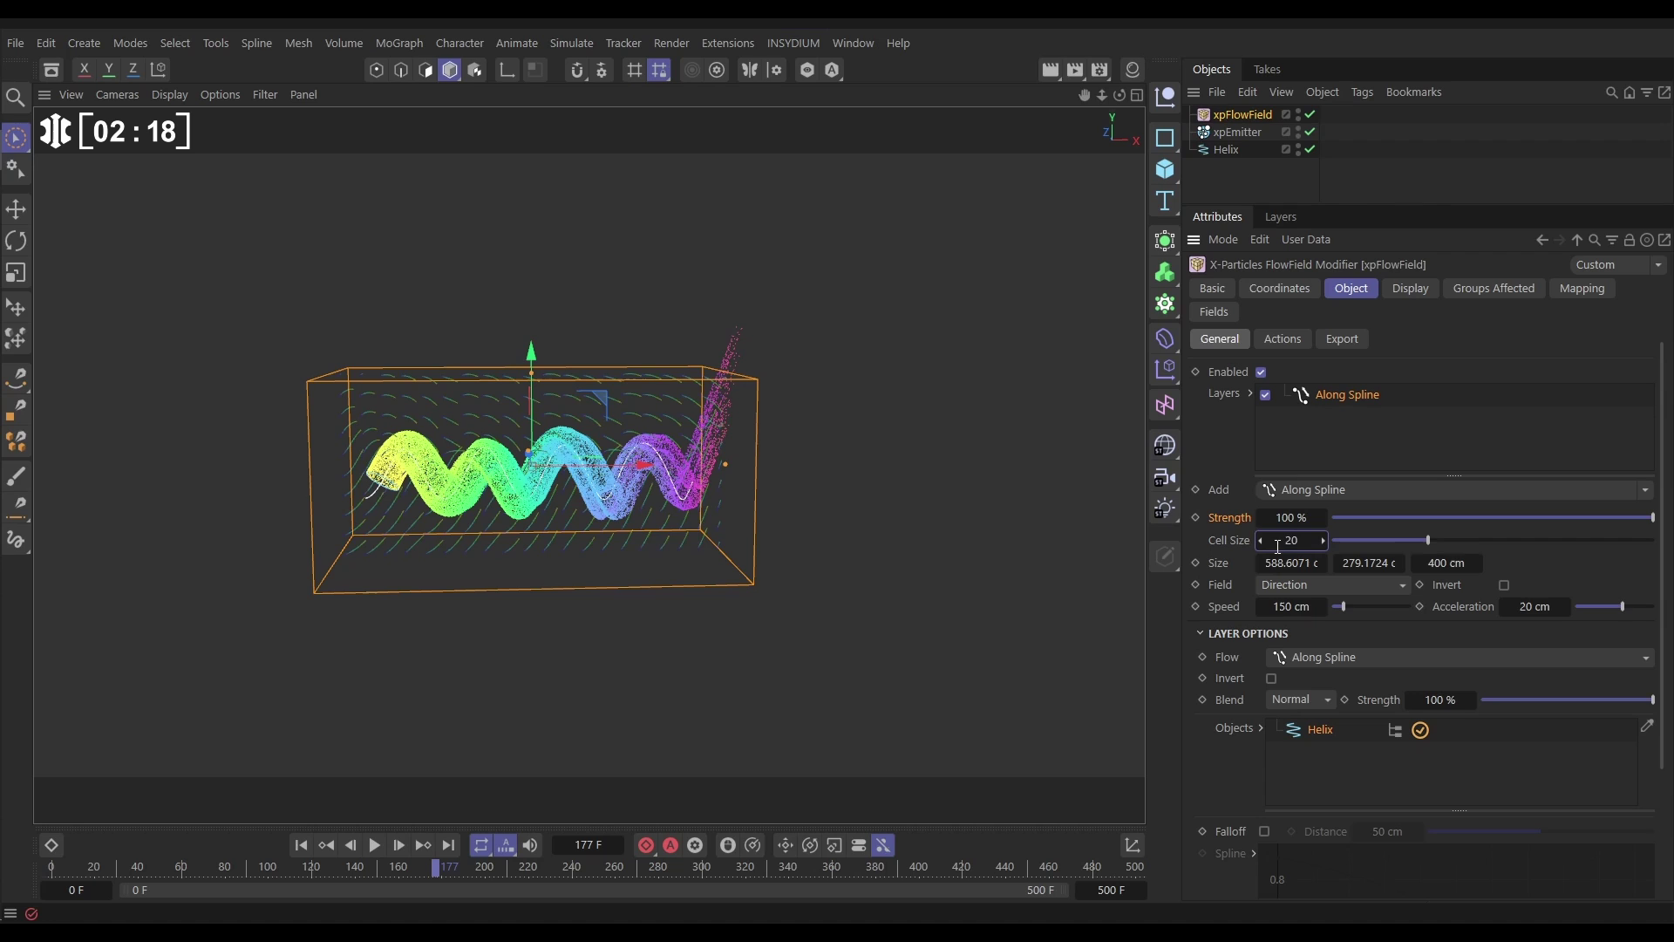
Step: Set the flow field cell size to 20 cm and replay, stopping at frame 165
key(Return)
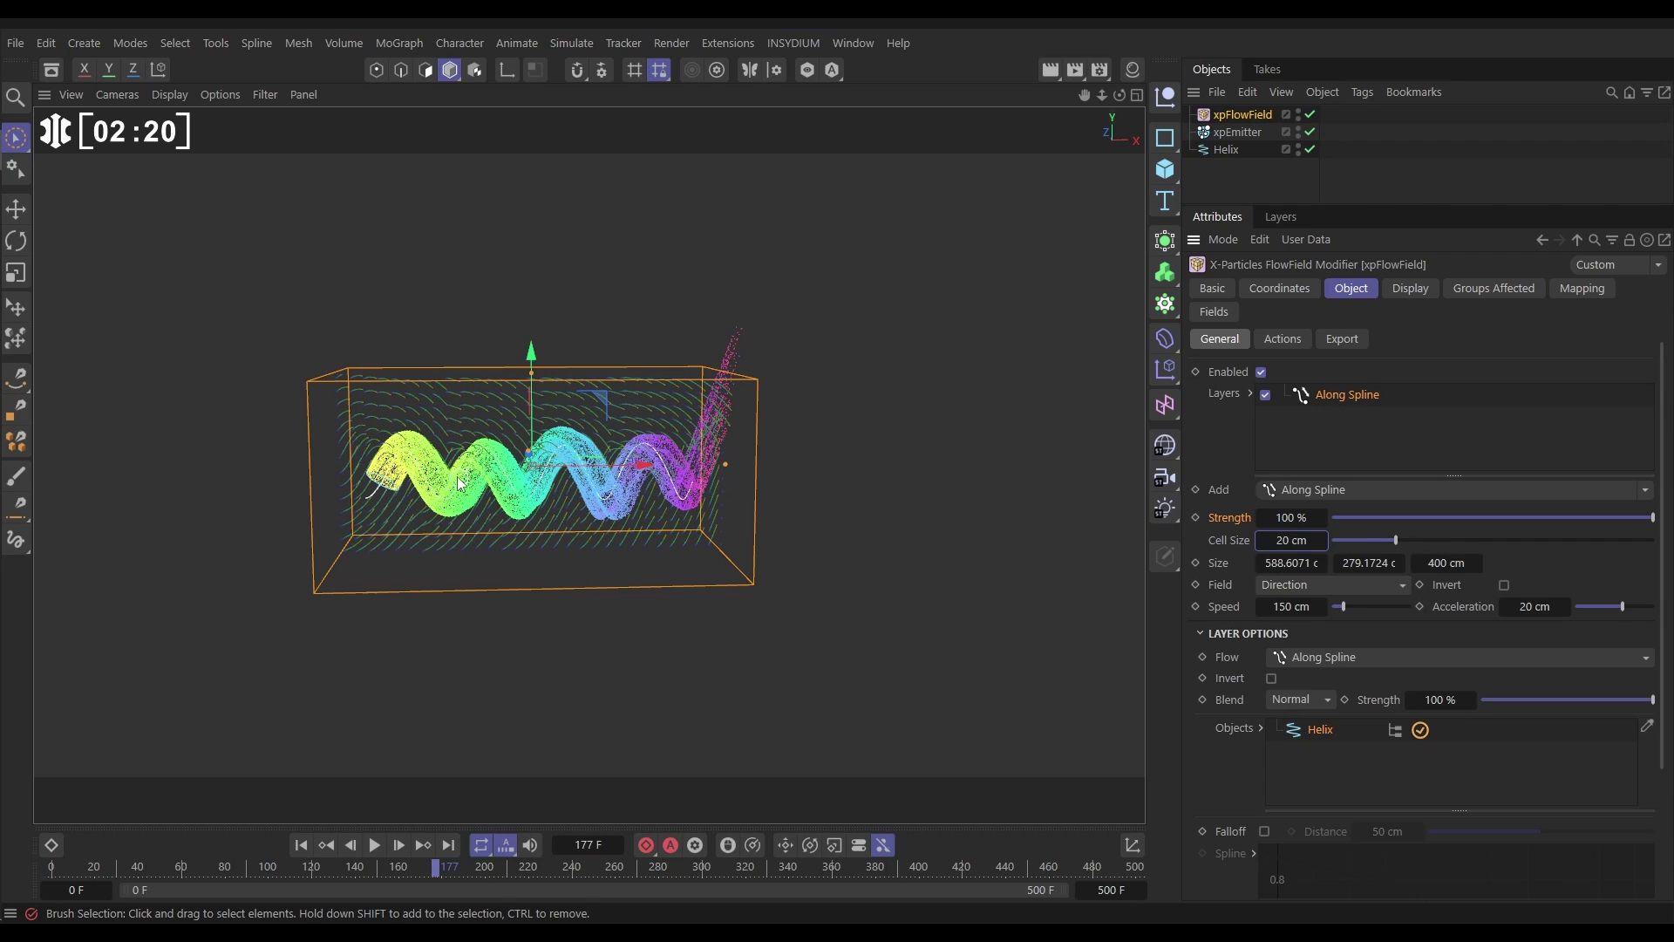
click(302, 846)
click(375, 846)
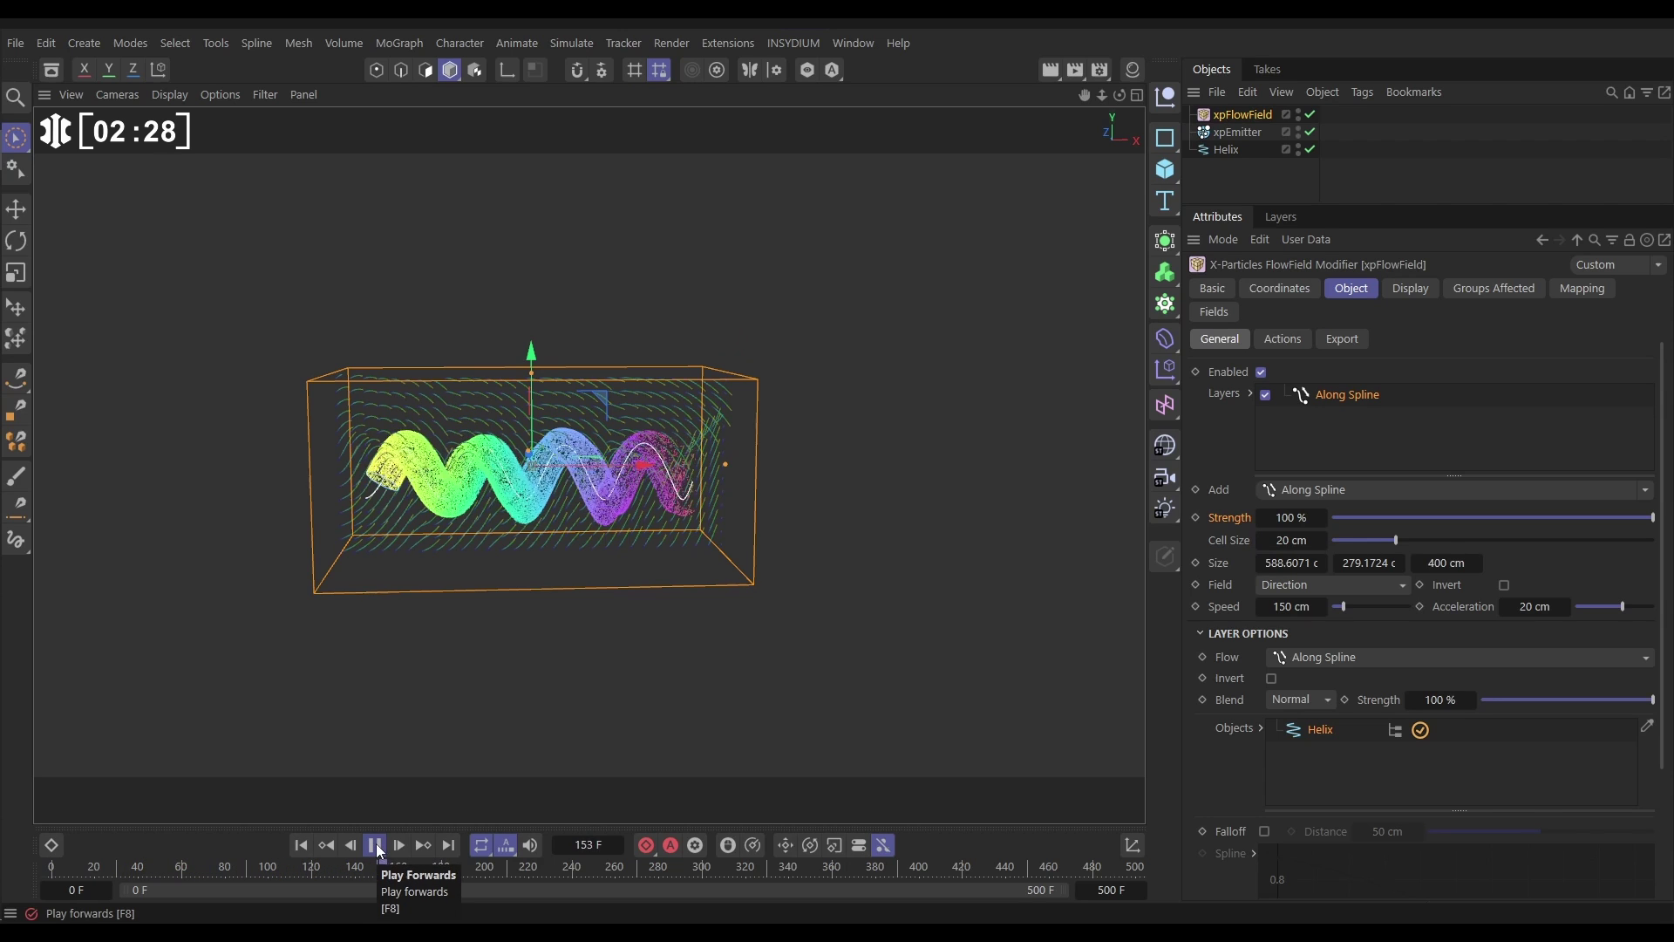
click(377, 847)
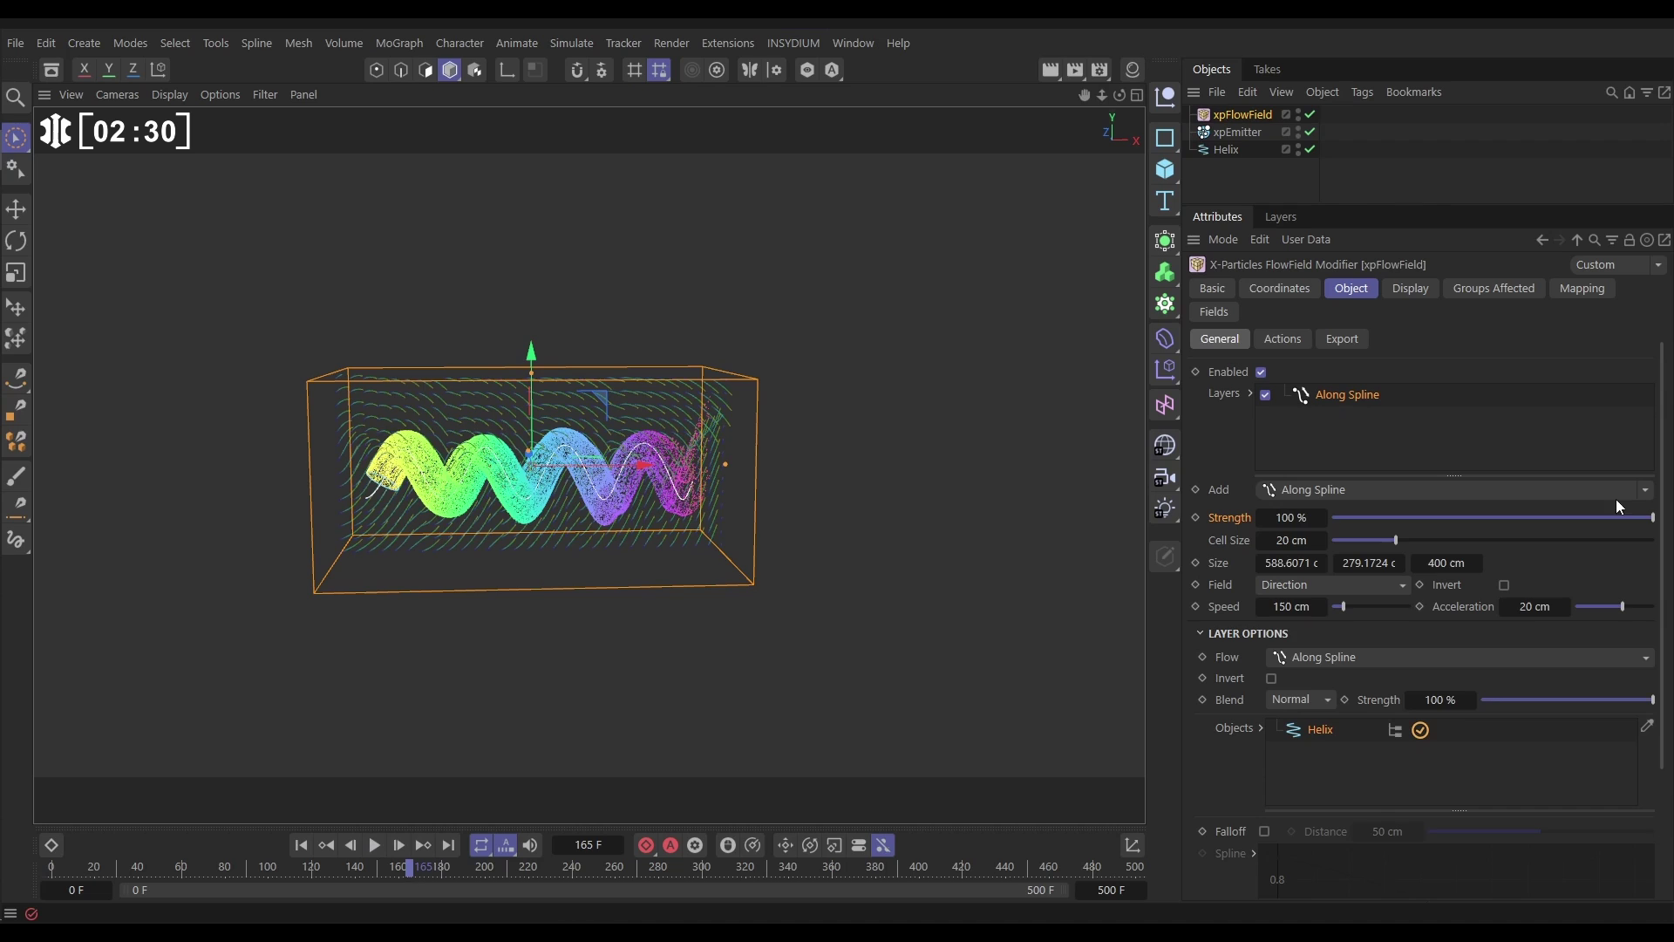
click(1647, 491)
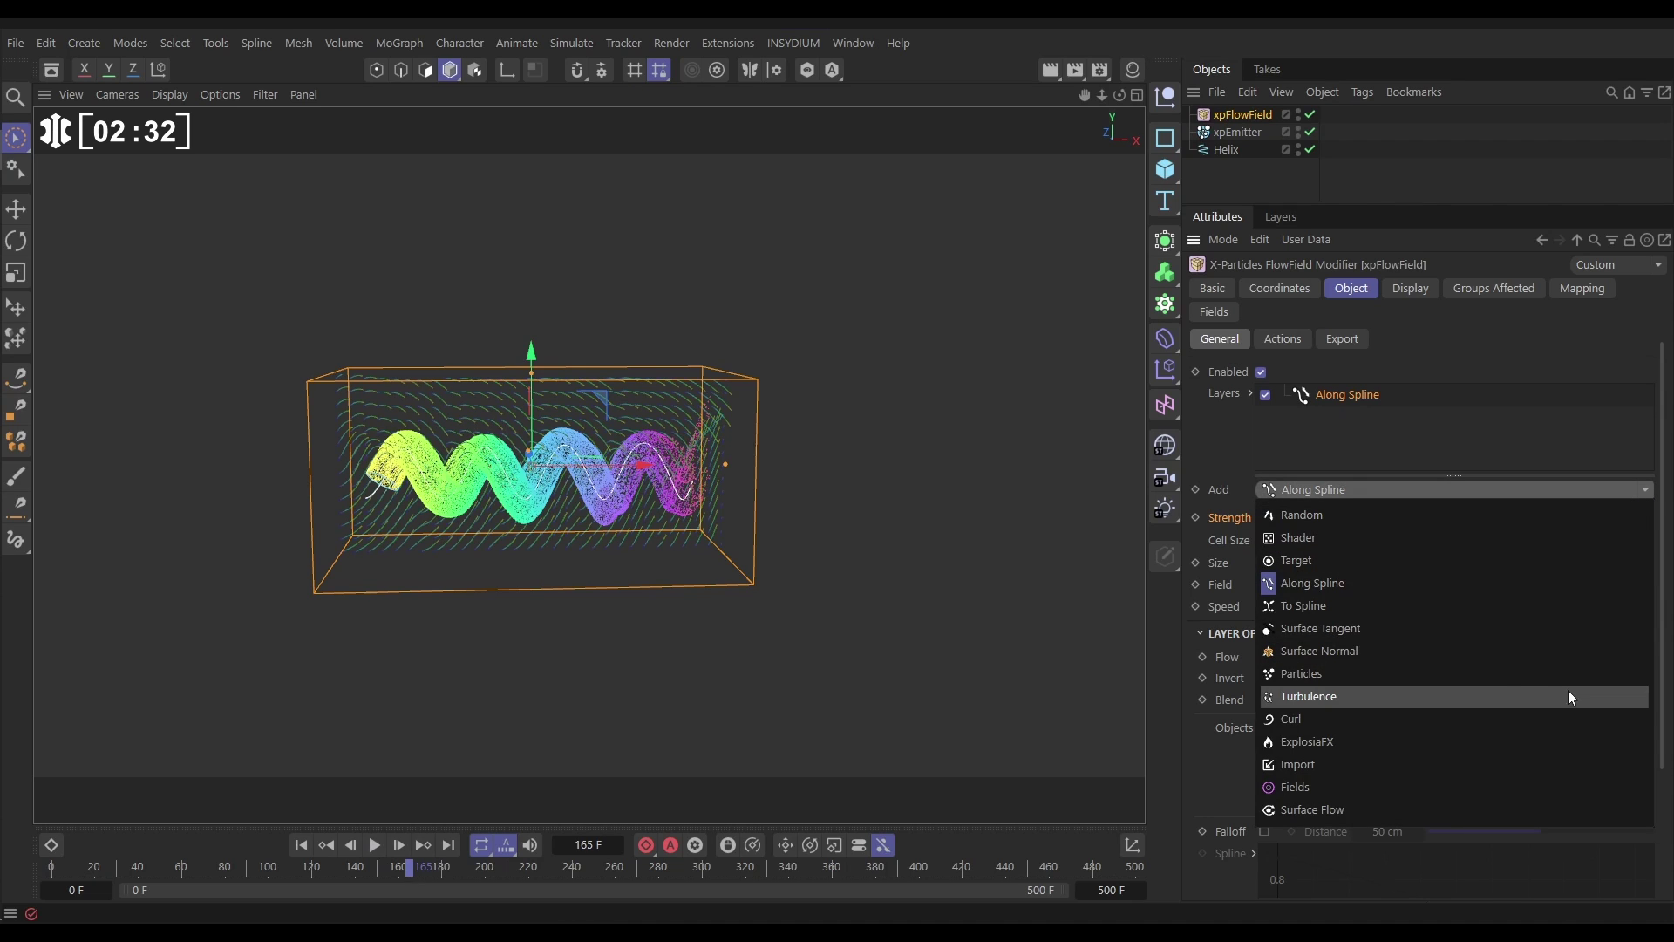
Step: Add a Curl layer above Along Spline and preview the swirling particles
click(1298, 721)
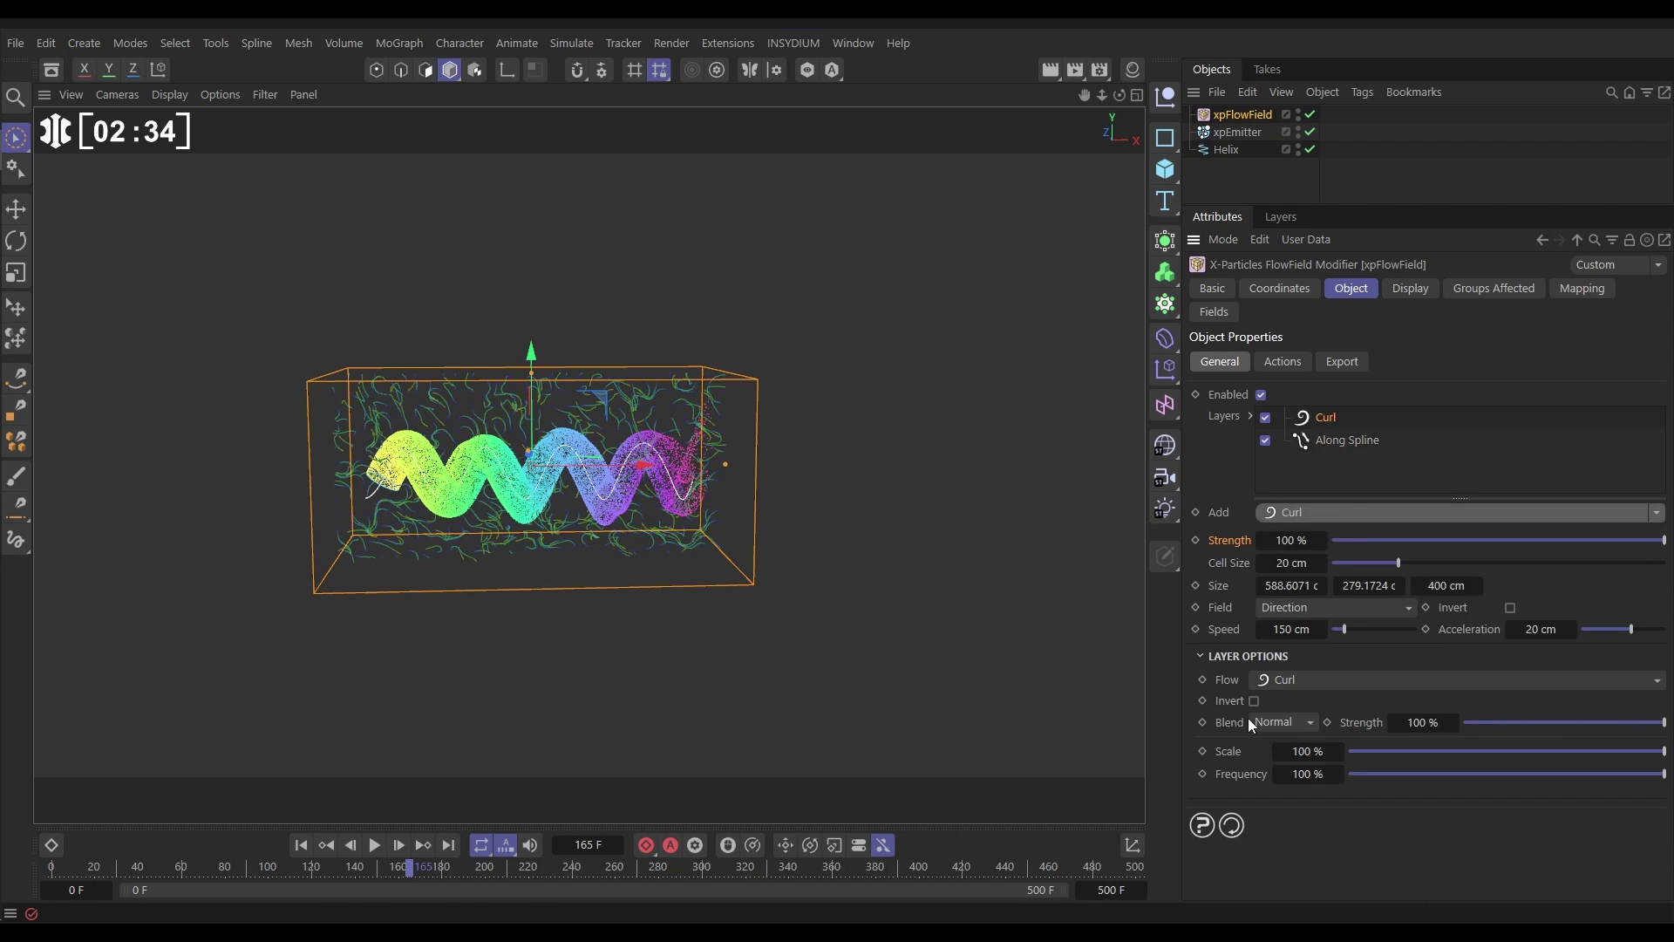
click(297, 844)
click(374, 846)
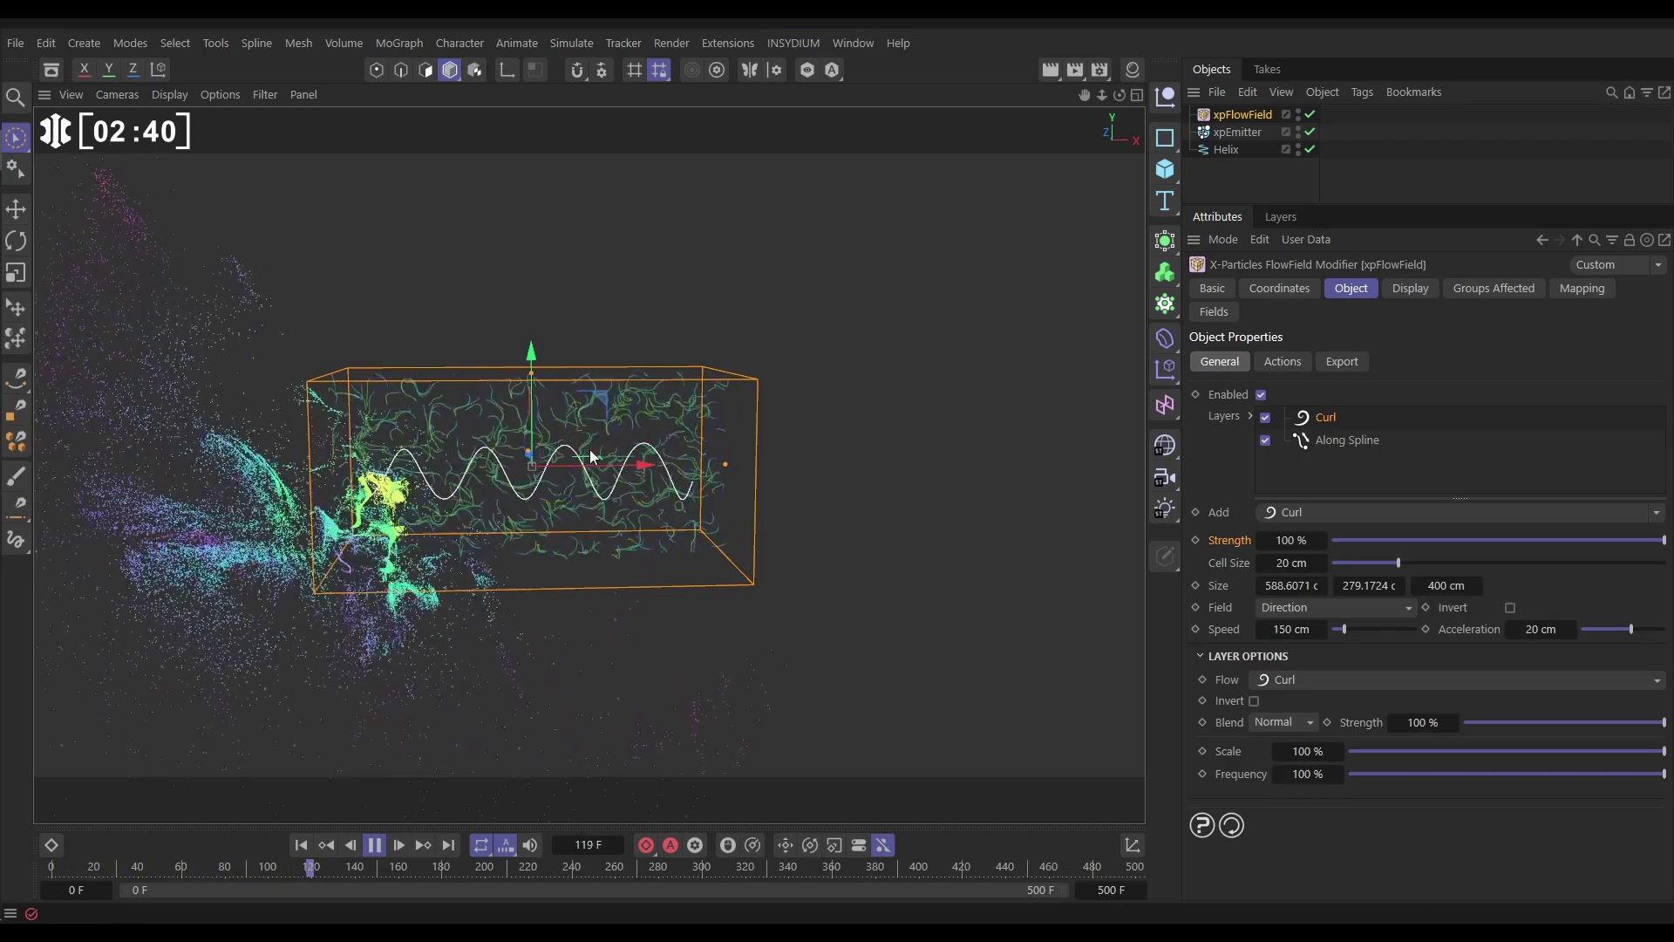
click(374, 845)
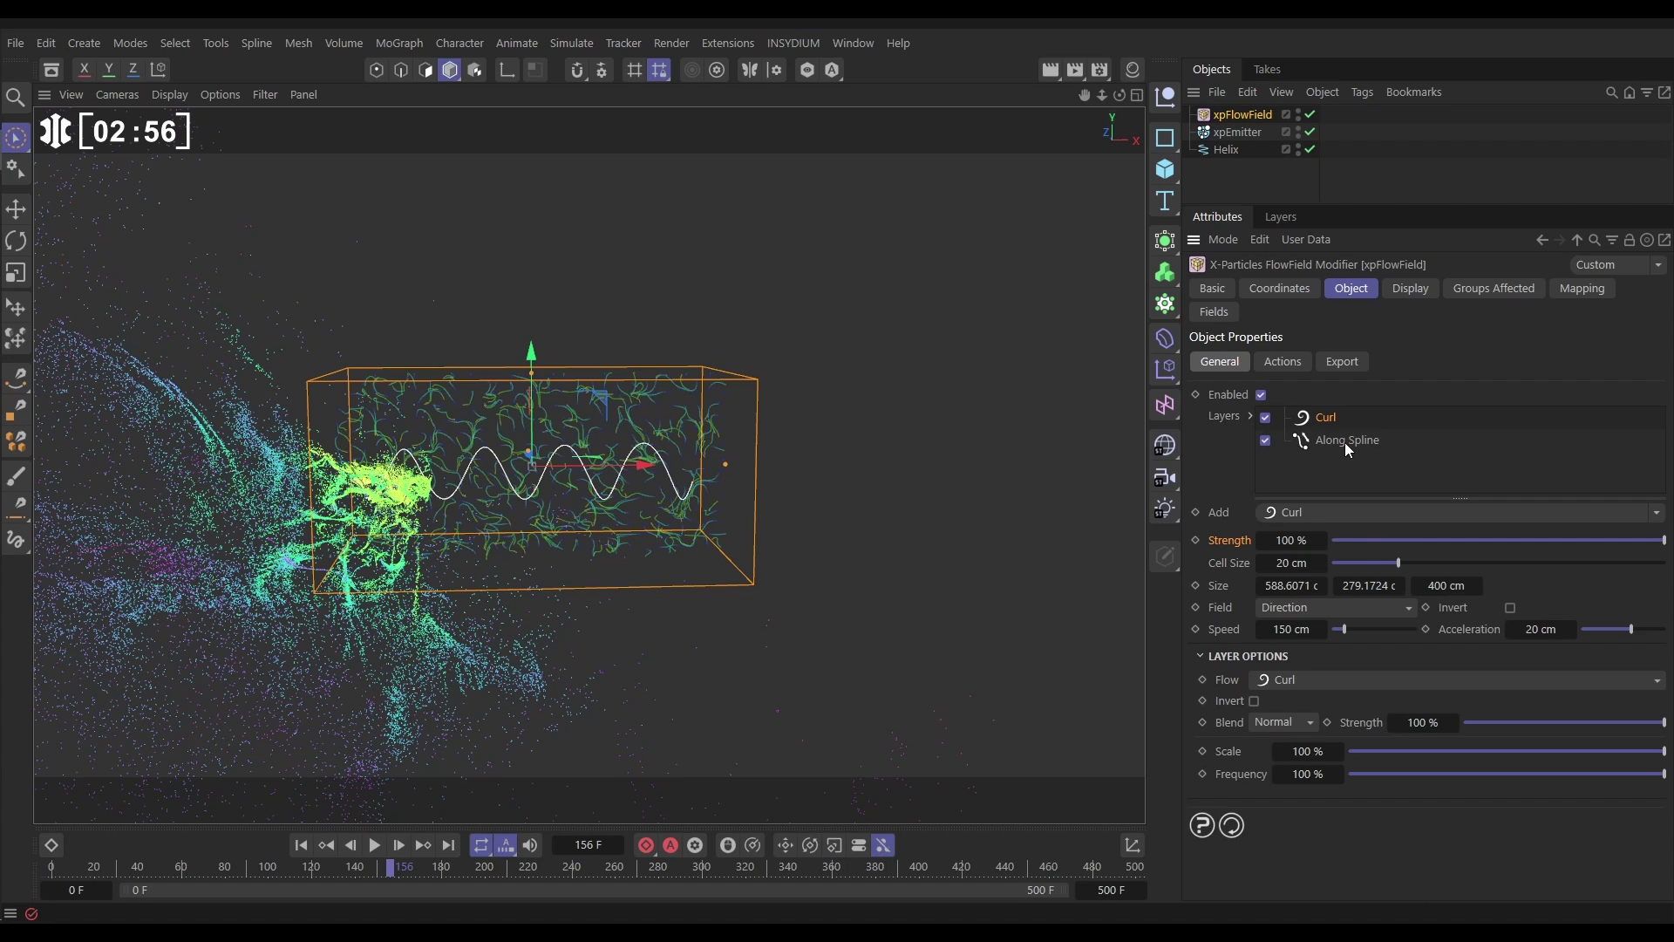
Step: Switch the Curl layer's blend to Add and test-run the simulation from frame 0
click(1279, 724)
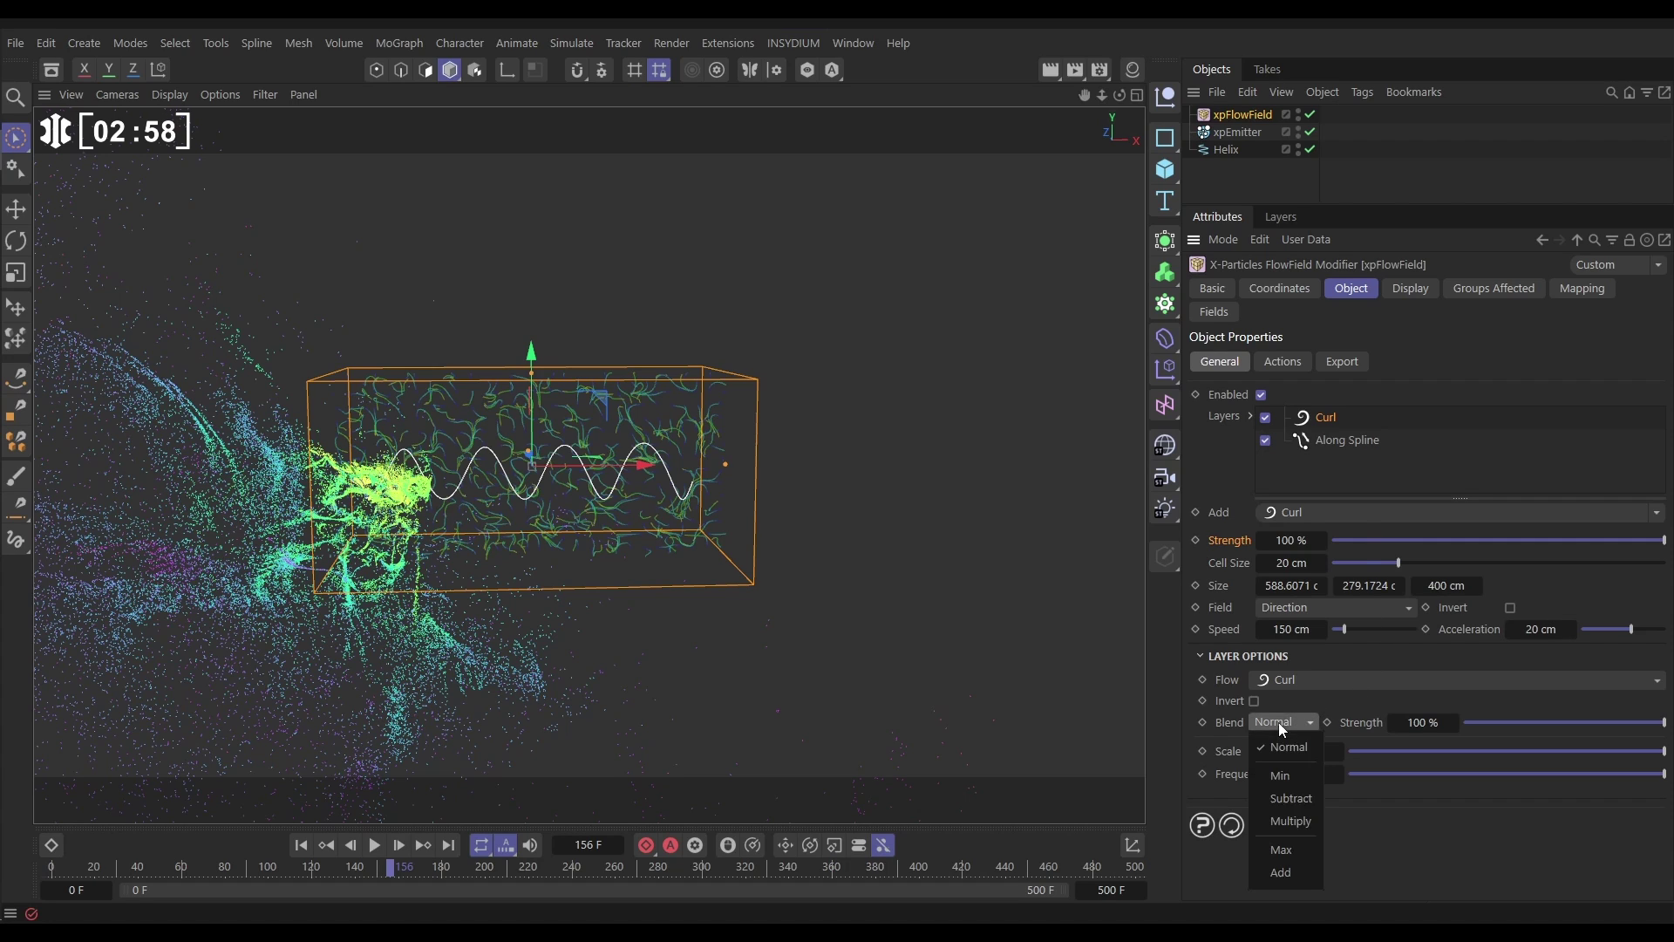
click(1261, 871)
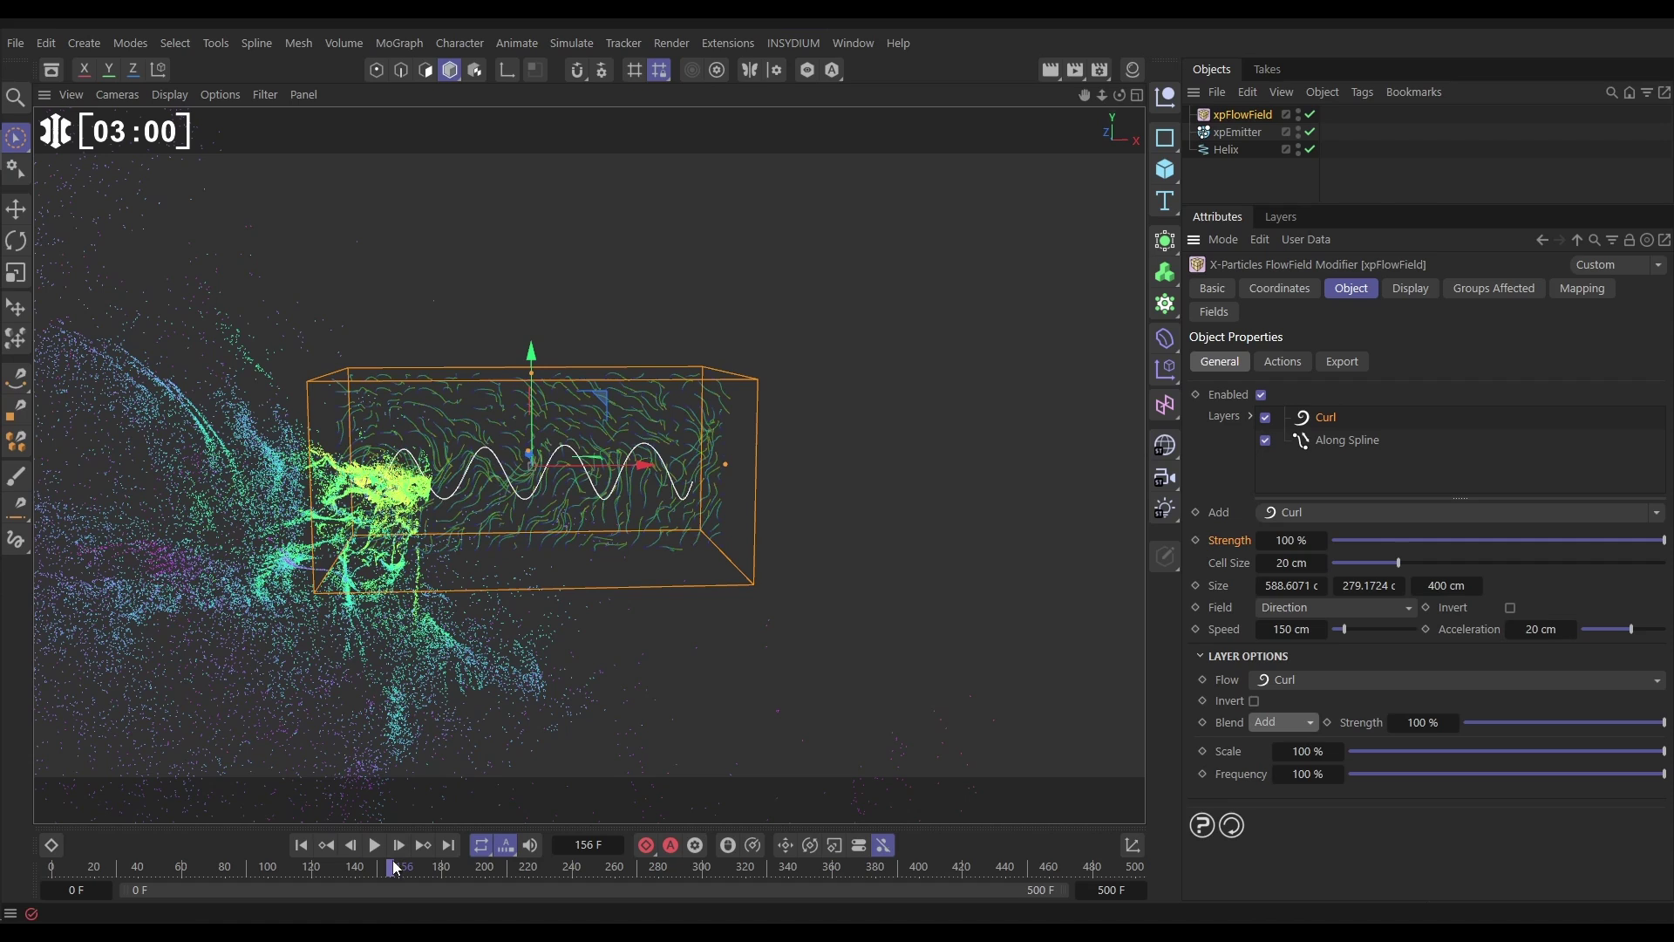
click(298, 845)
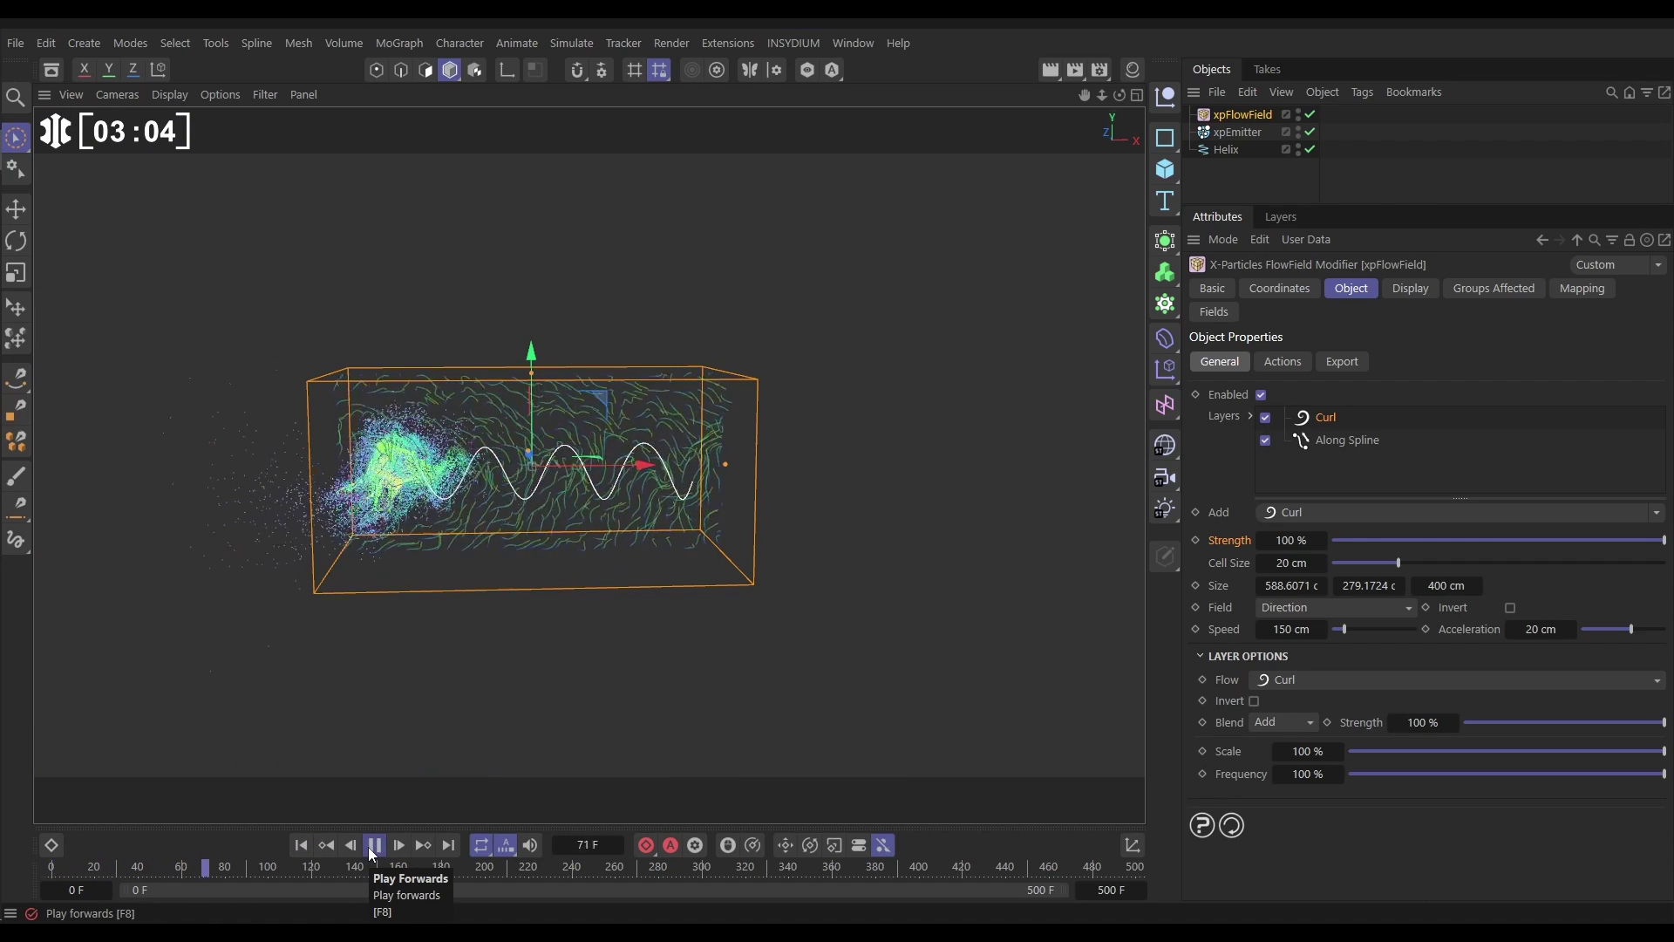
click(374, 846)
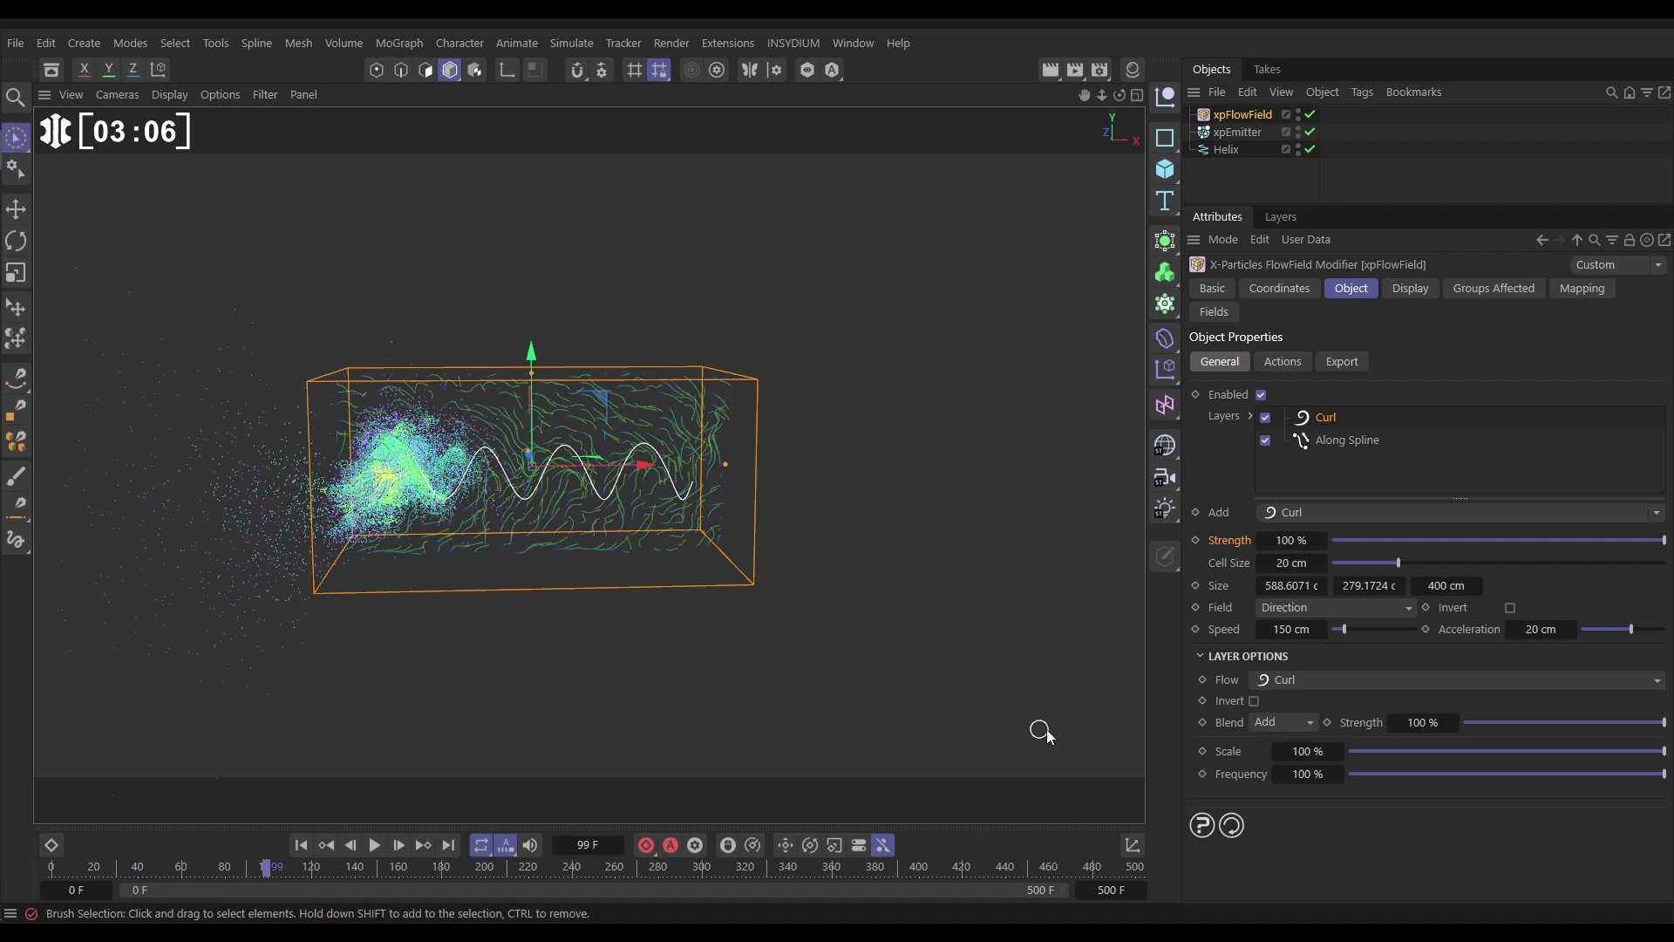
click(301, 845)
click(1284, 722)
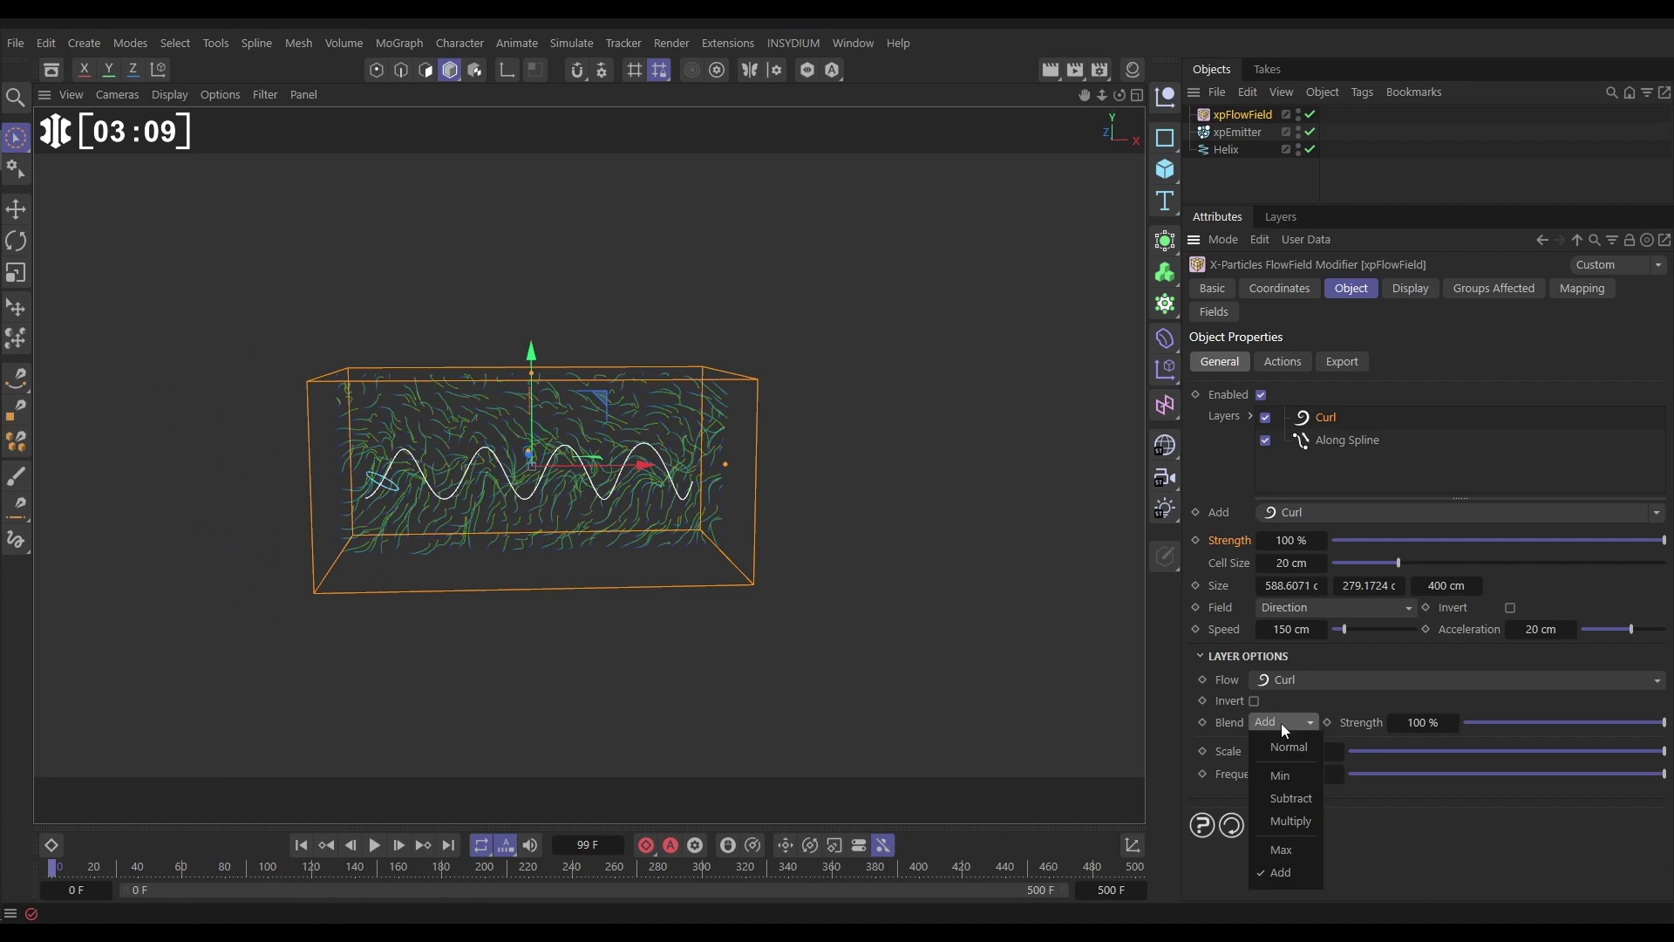
Step: Return Curl blending to Normal, lower its strength to 14%, and replay to frame 263
click(1279, 737)
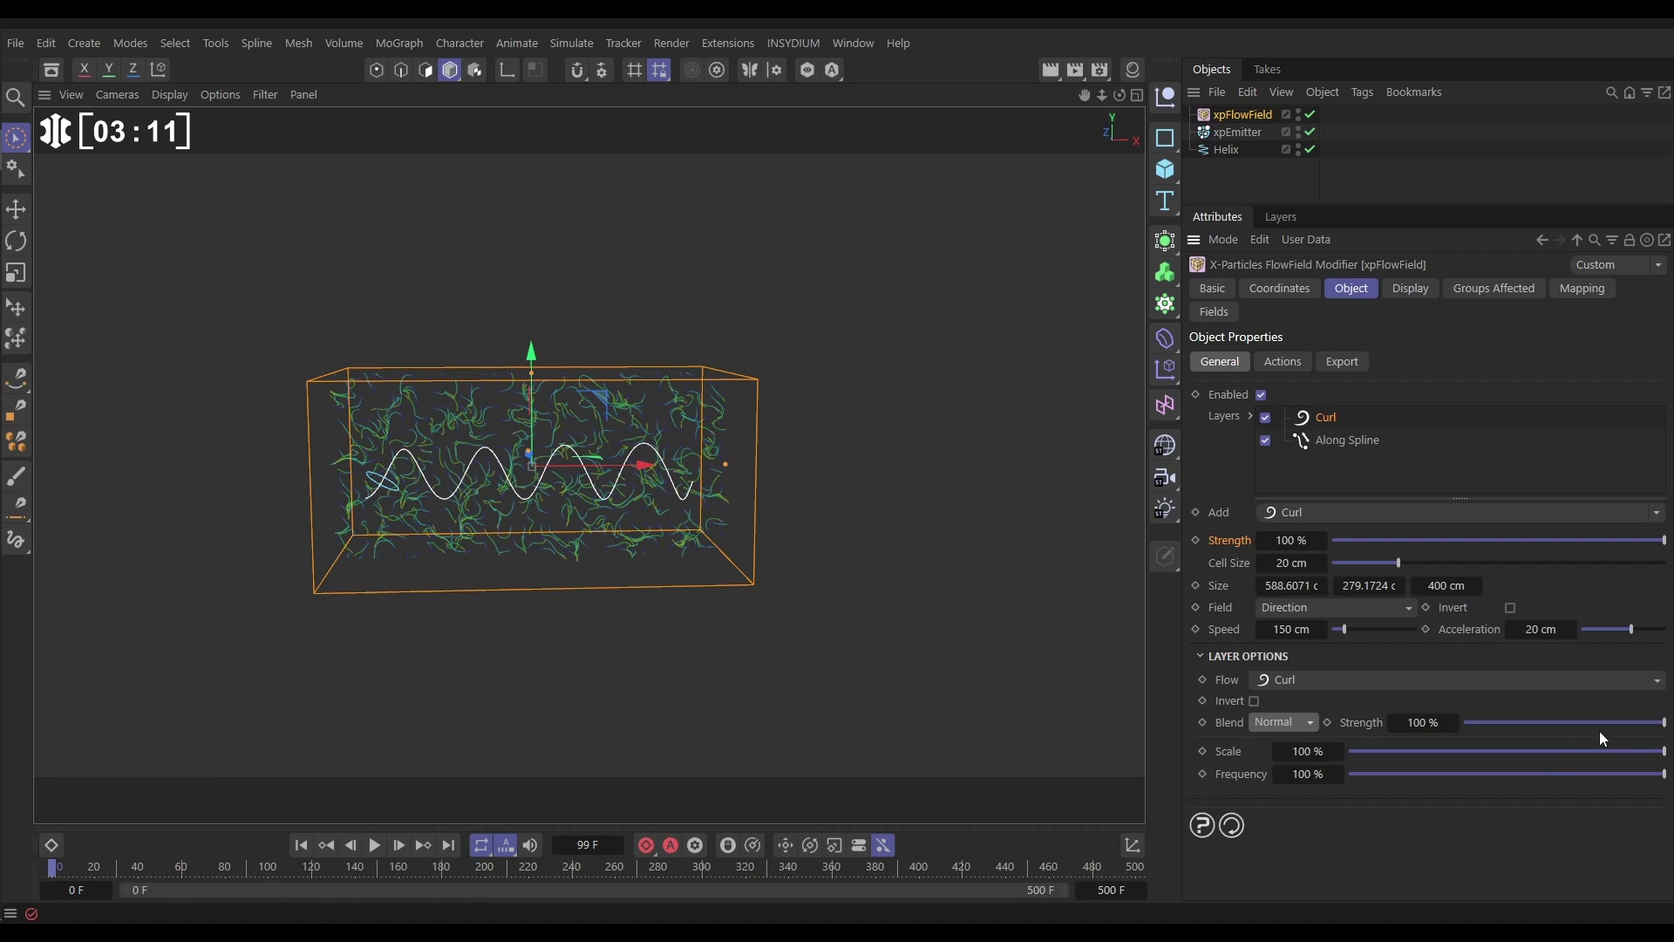
drag(1651, 731, 1502, 733)
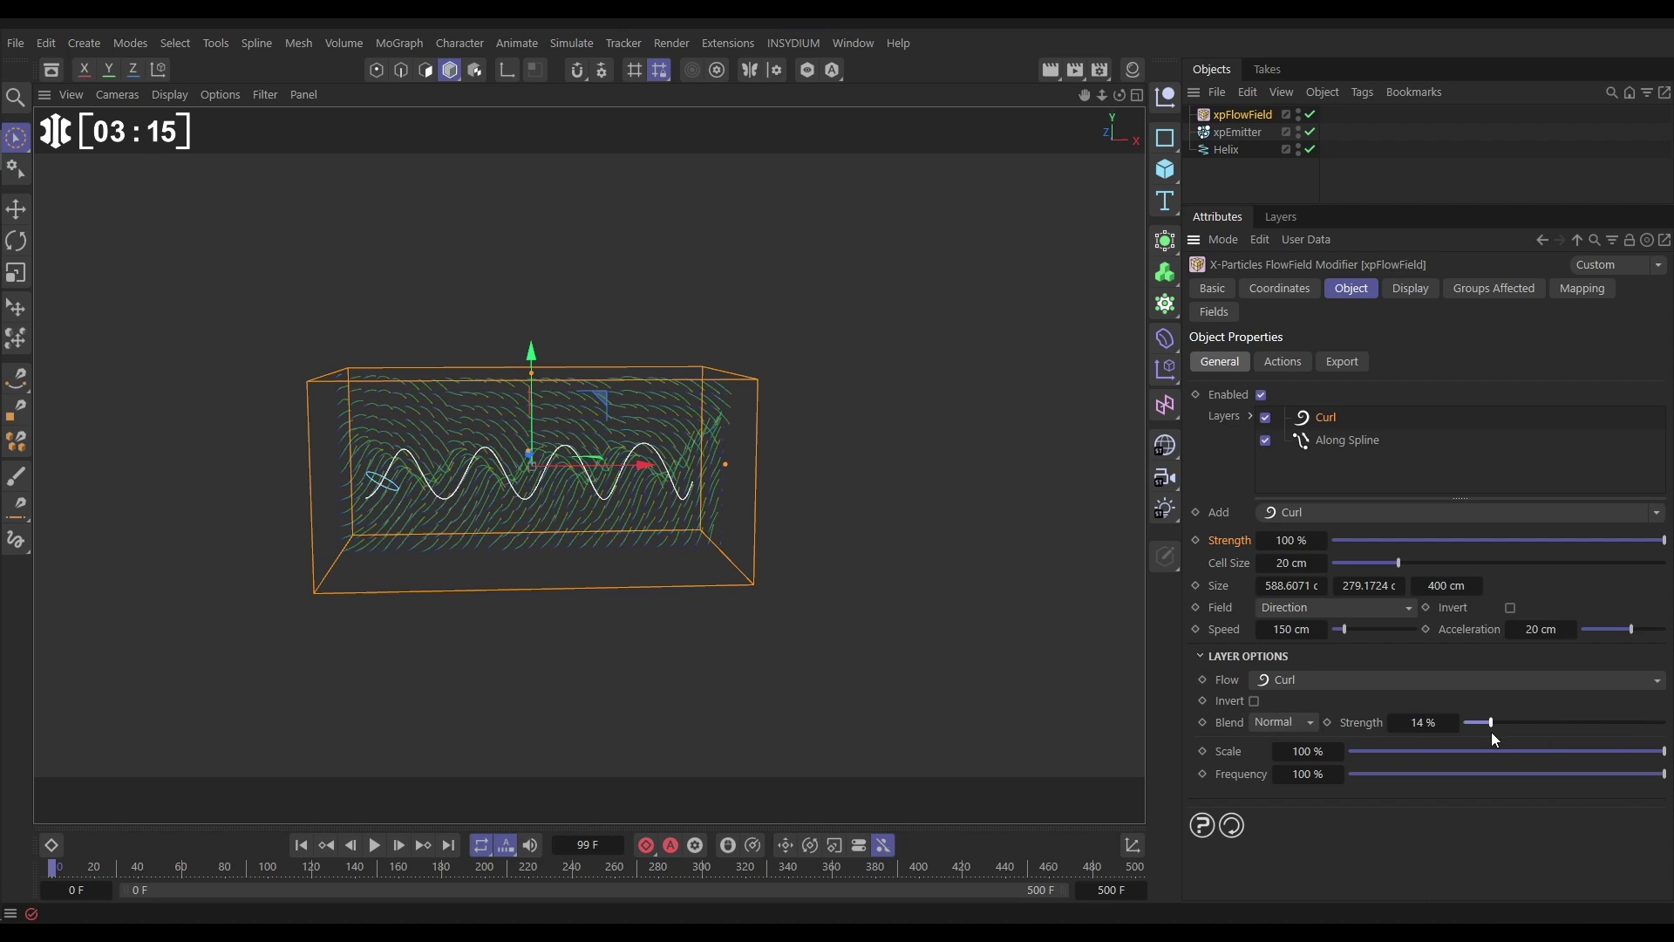
click(375, 846)
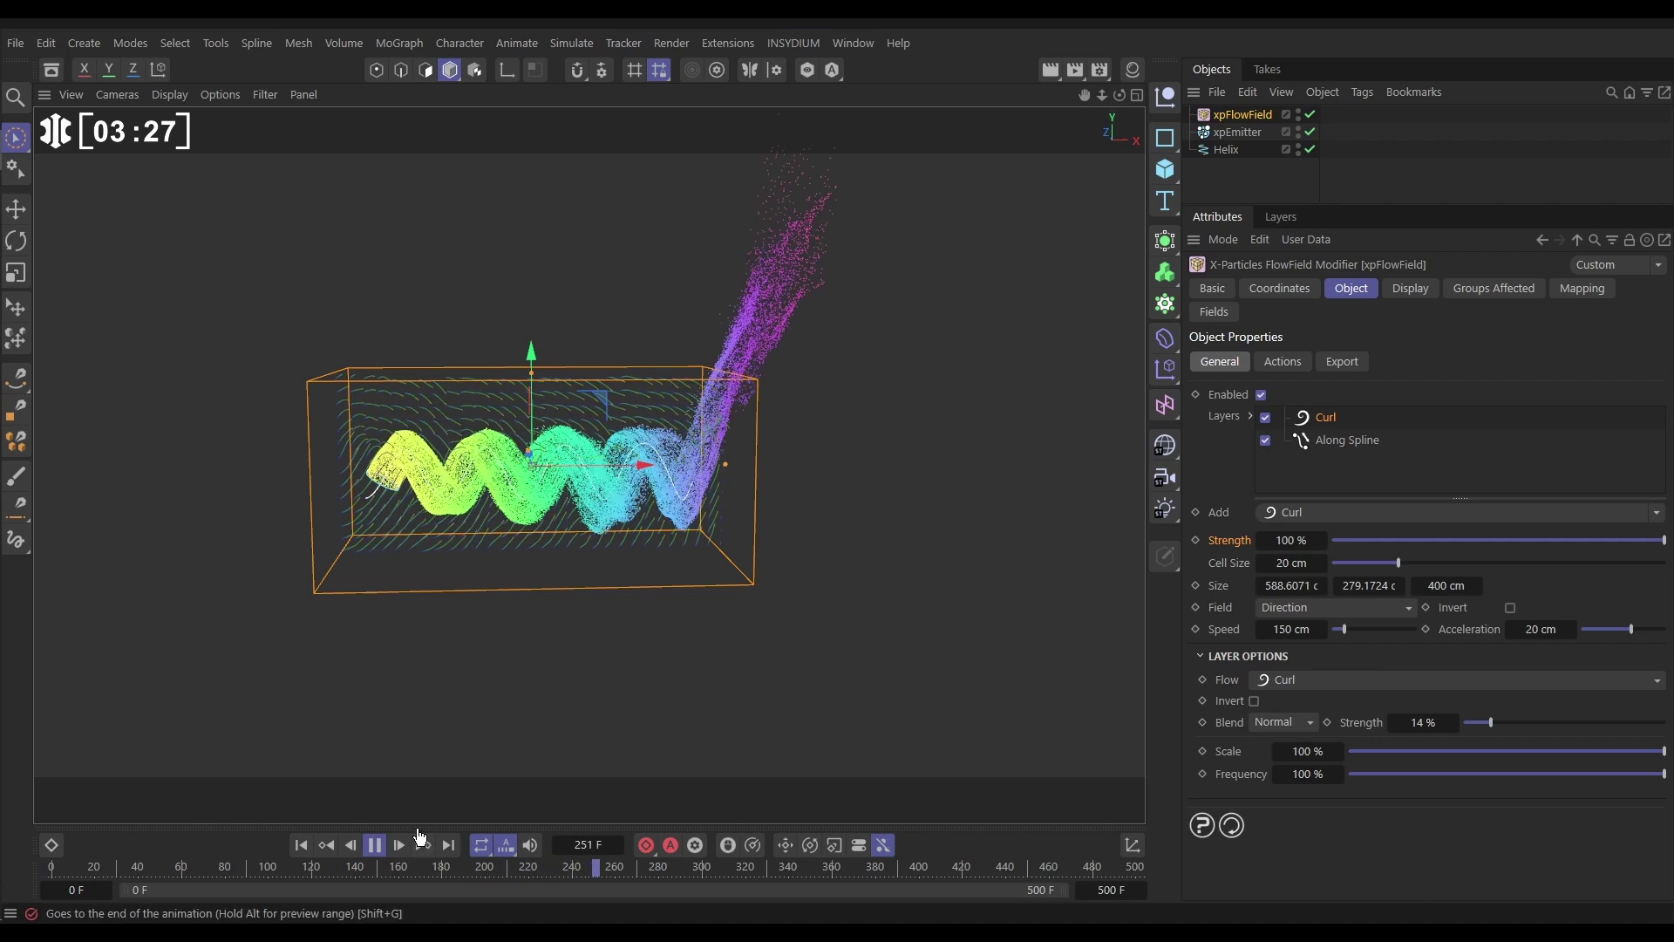
key(F8)
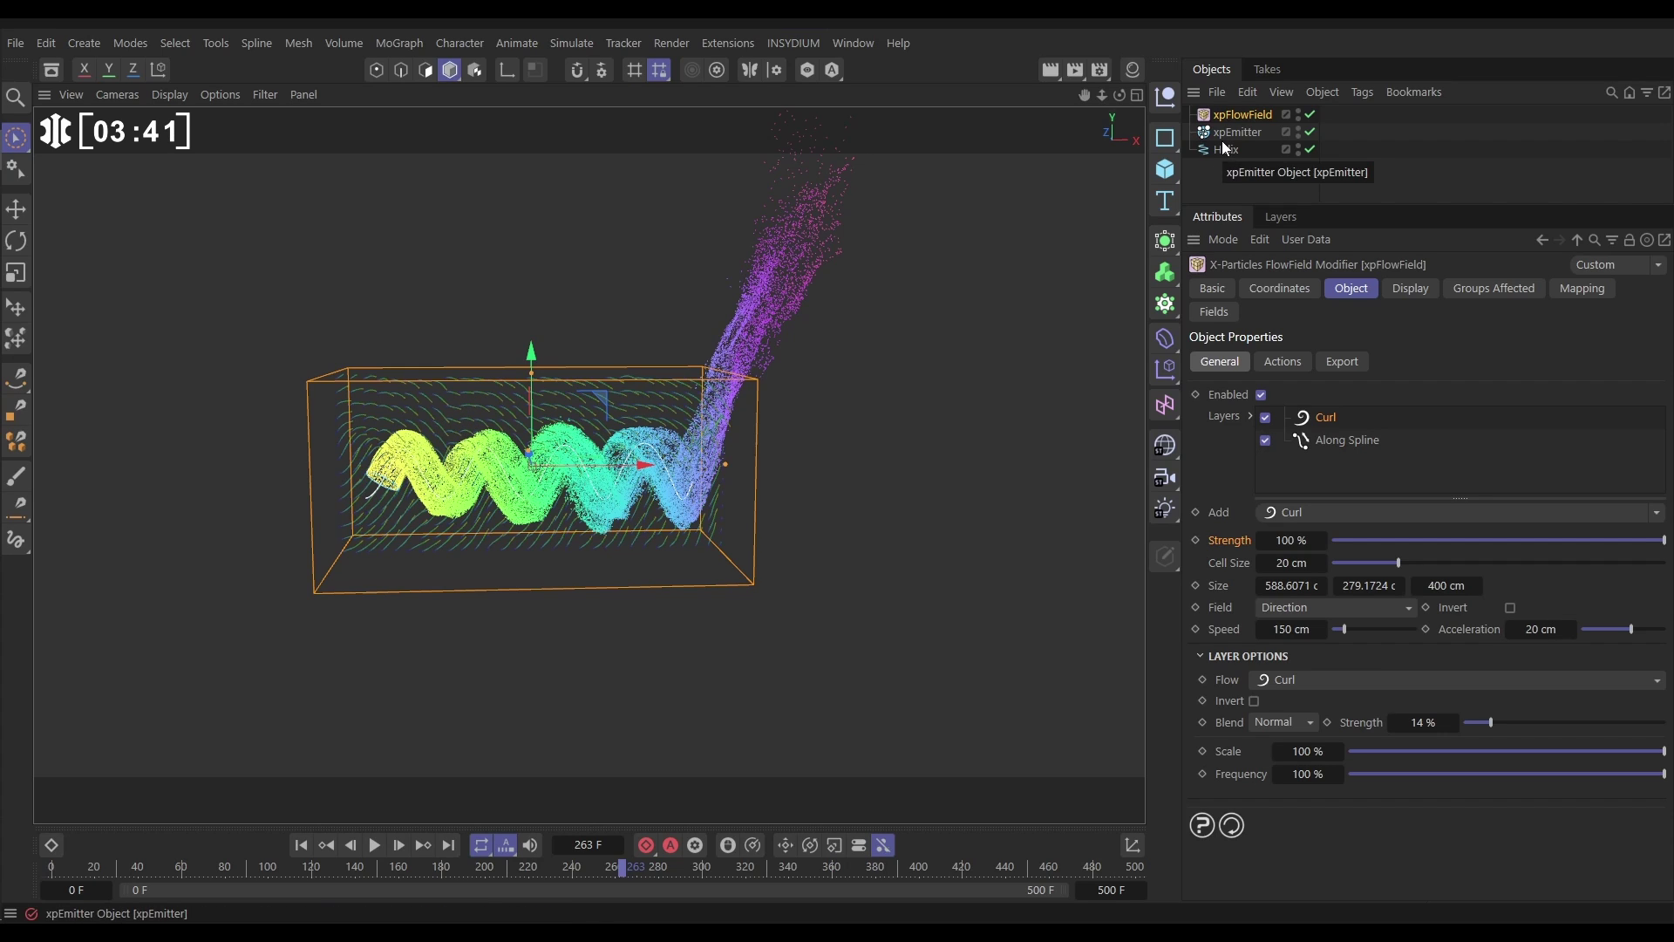
Step: Switch the flow field mode to Velocity and replay the simulation from the start
click(1310, 607)
click(1298, 654)
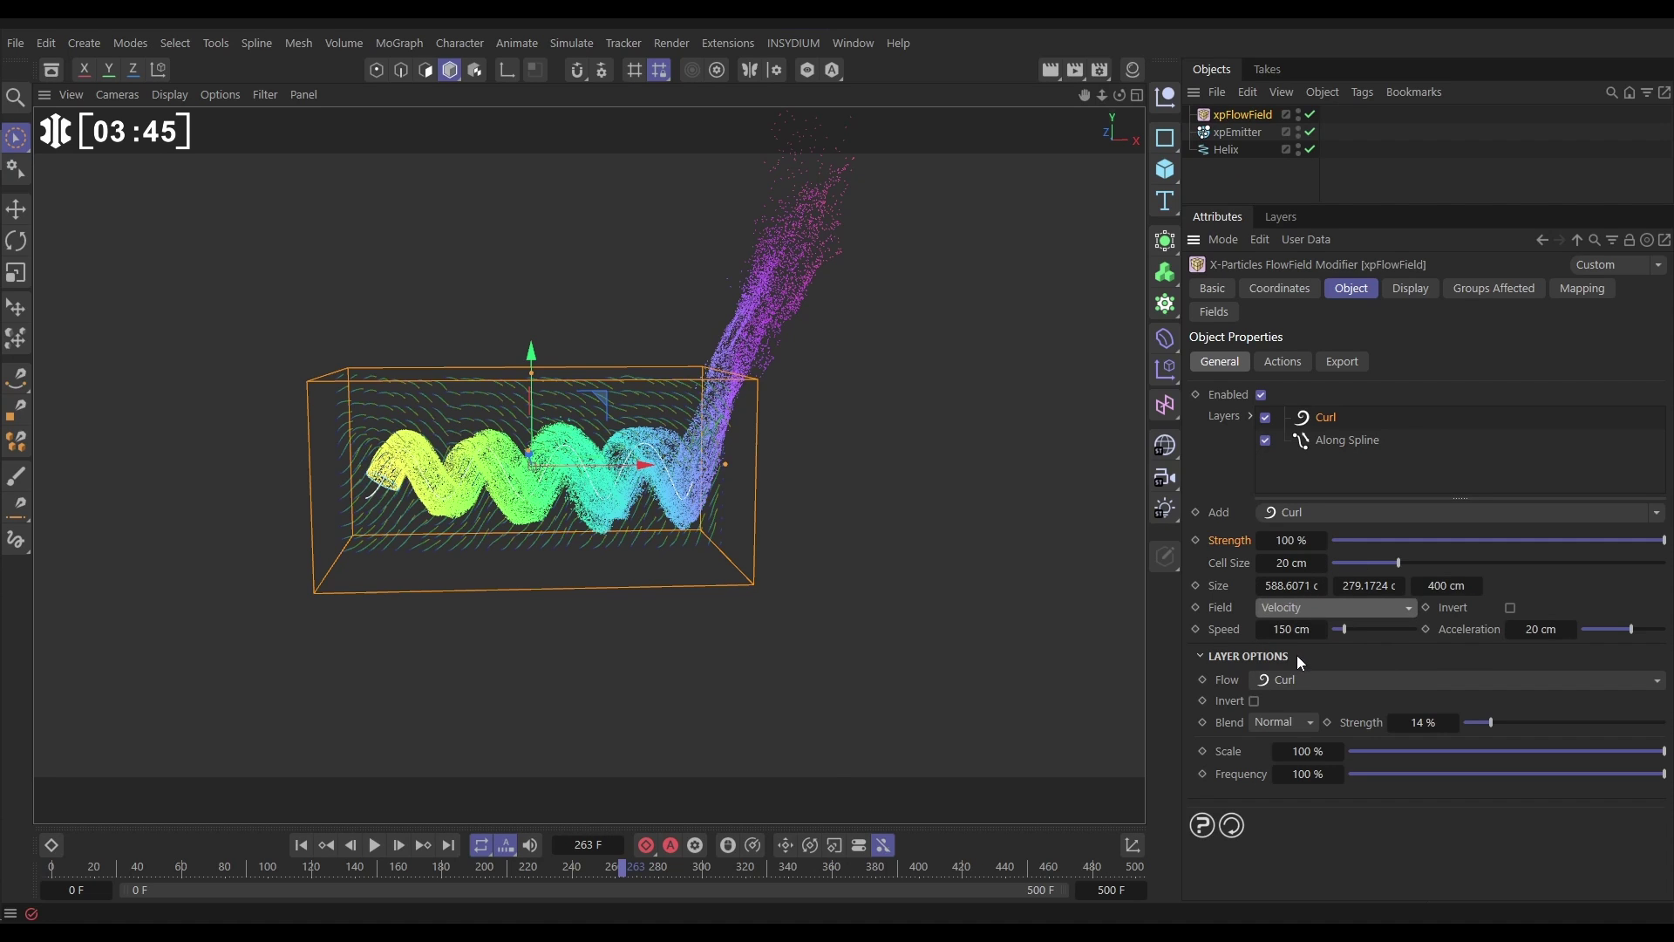
click(301, 846)
click(375, 846)
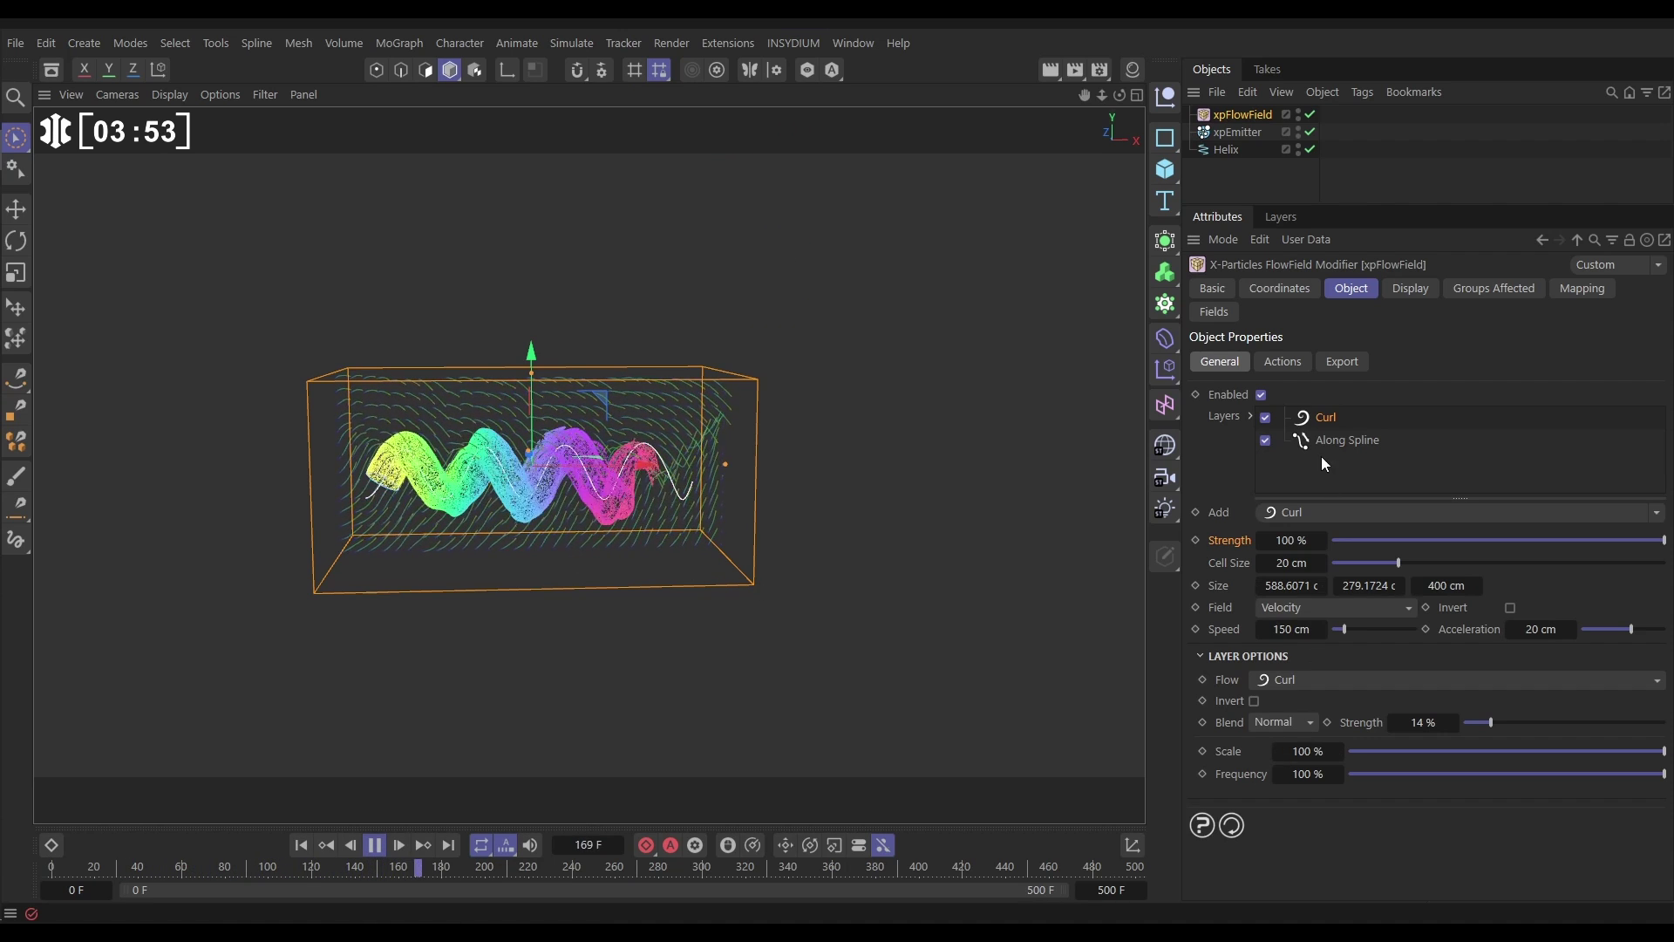
Step: Raise the Curl layer strength to 30% during playback, then stop the simulation
drag(1488, 730, 1526, 722)
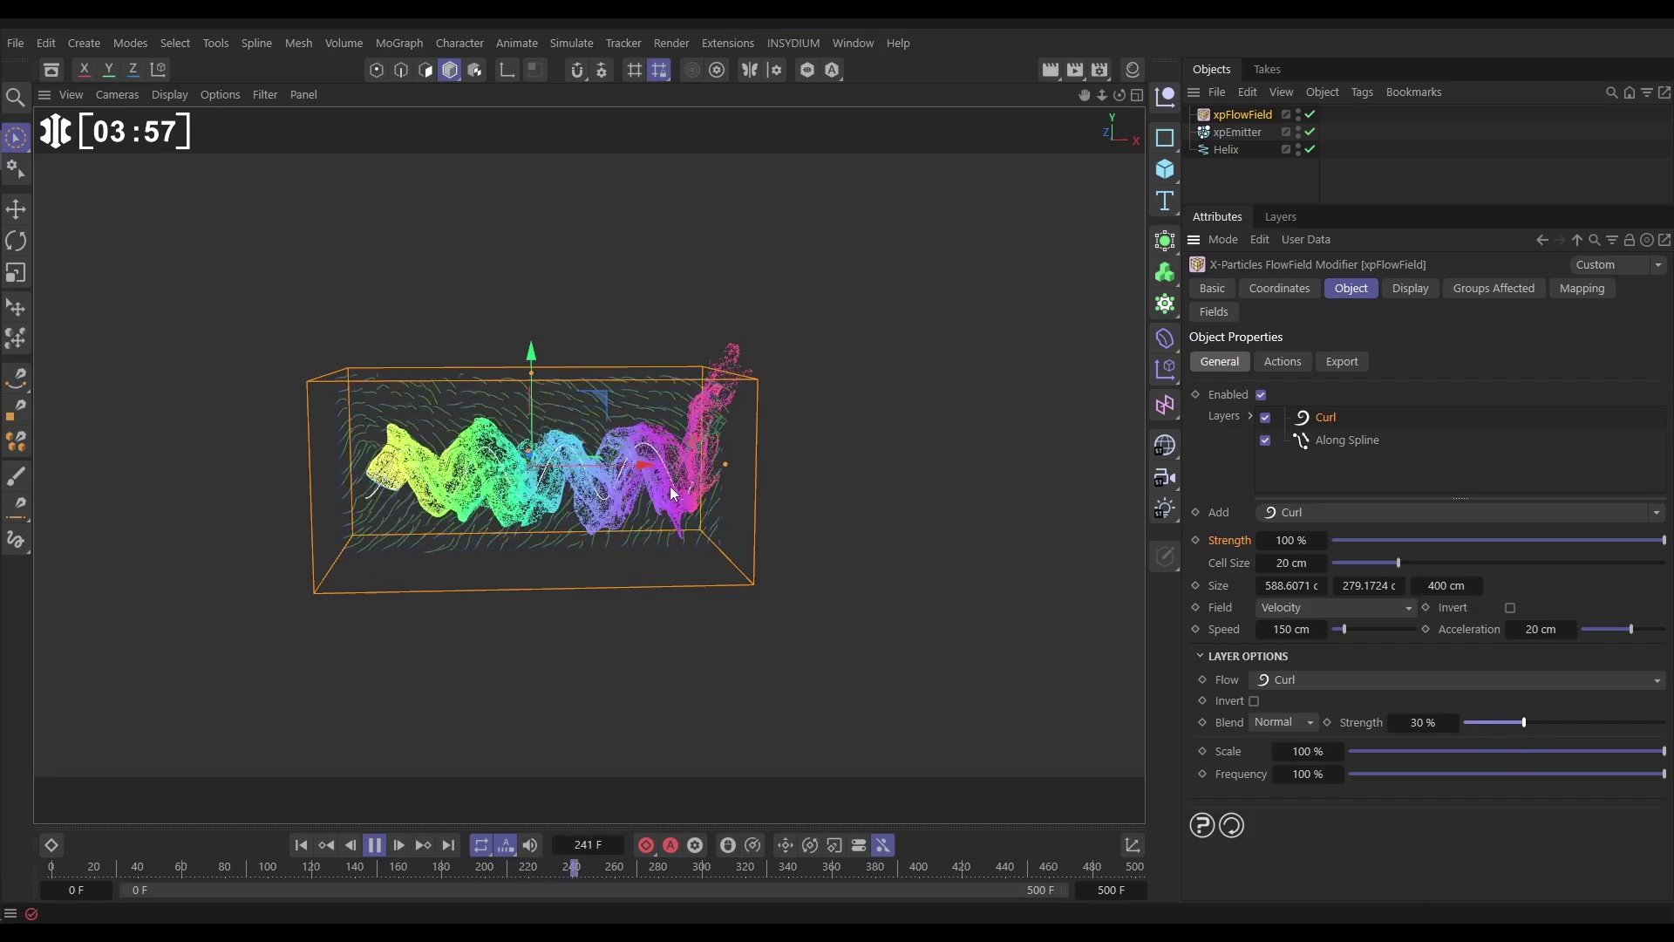
scroll(410, 478, up, 3)
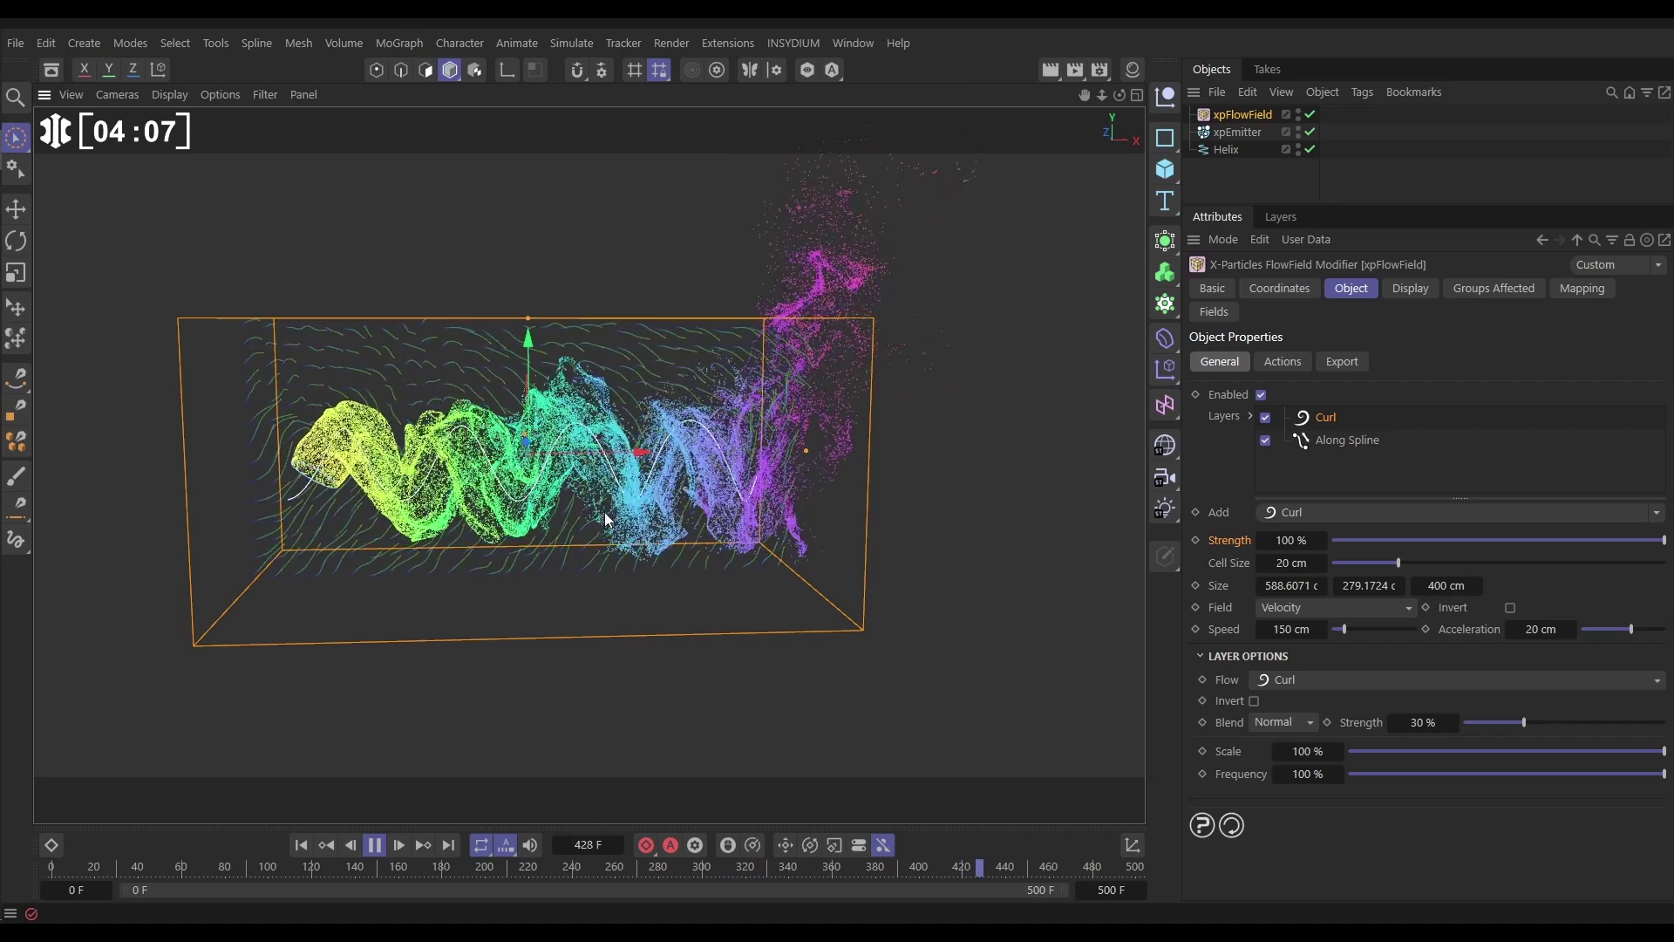
click(375, 845)
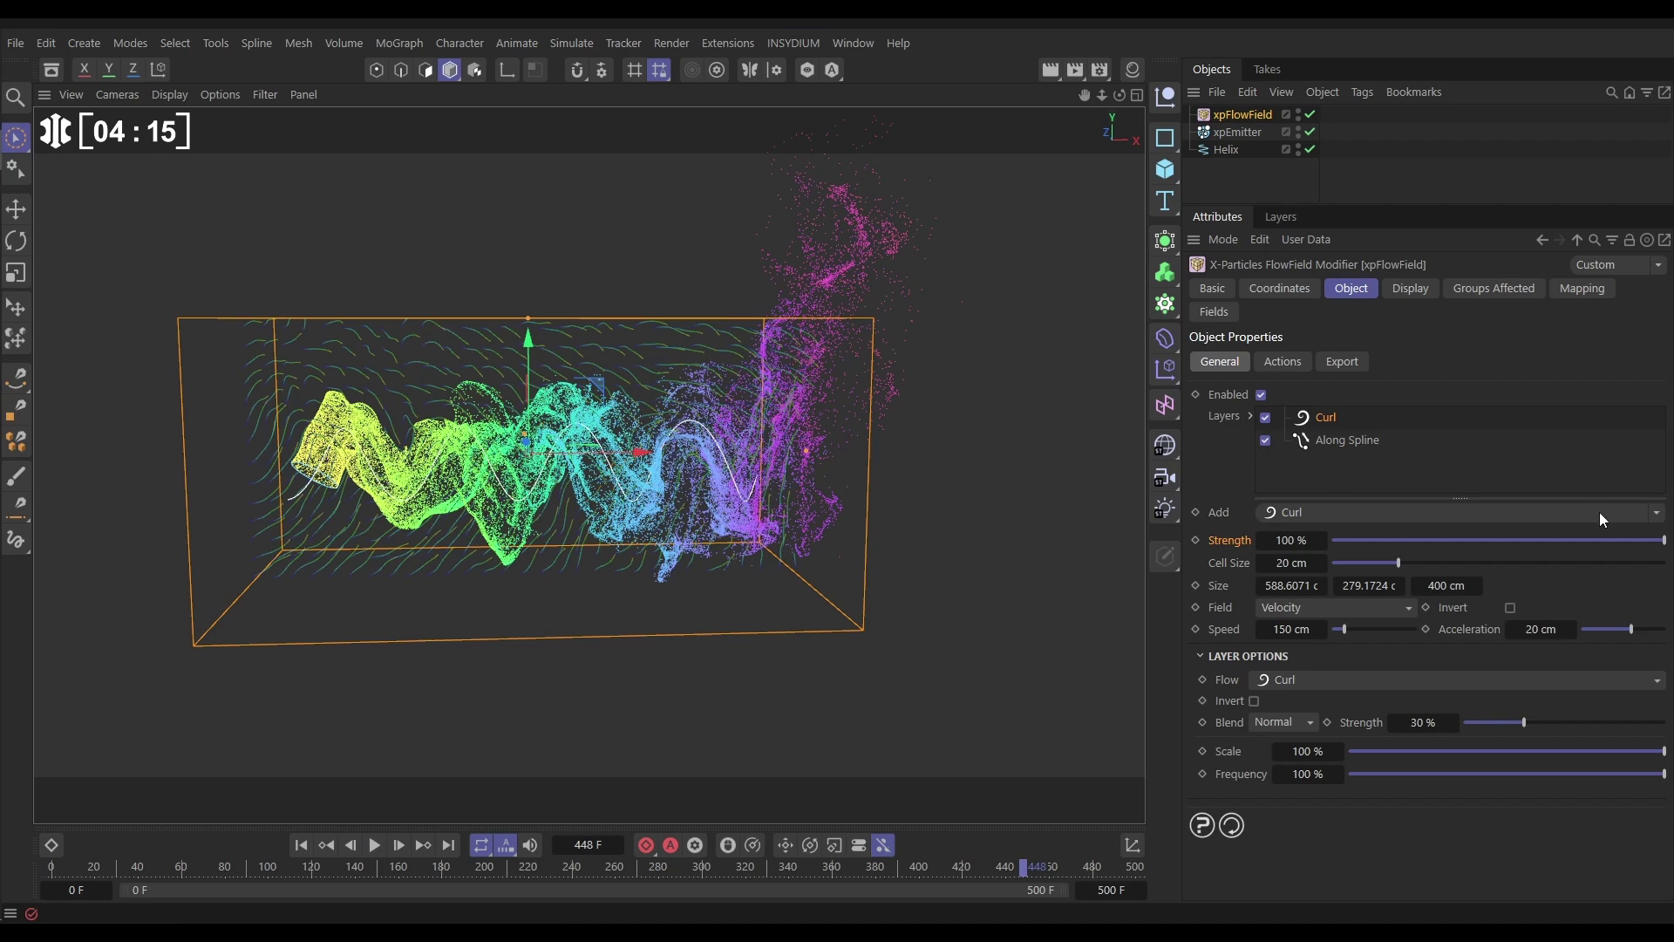
Step: Add a To Spline layer with Helix in its Objects list and 7% strength
click(1656, 514)
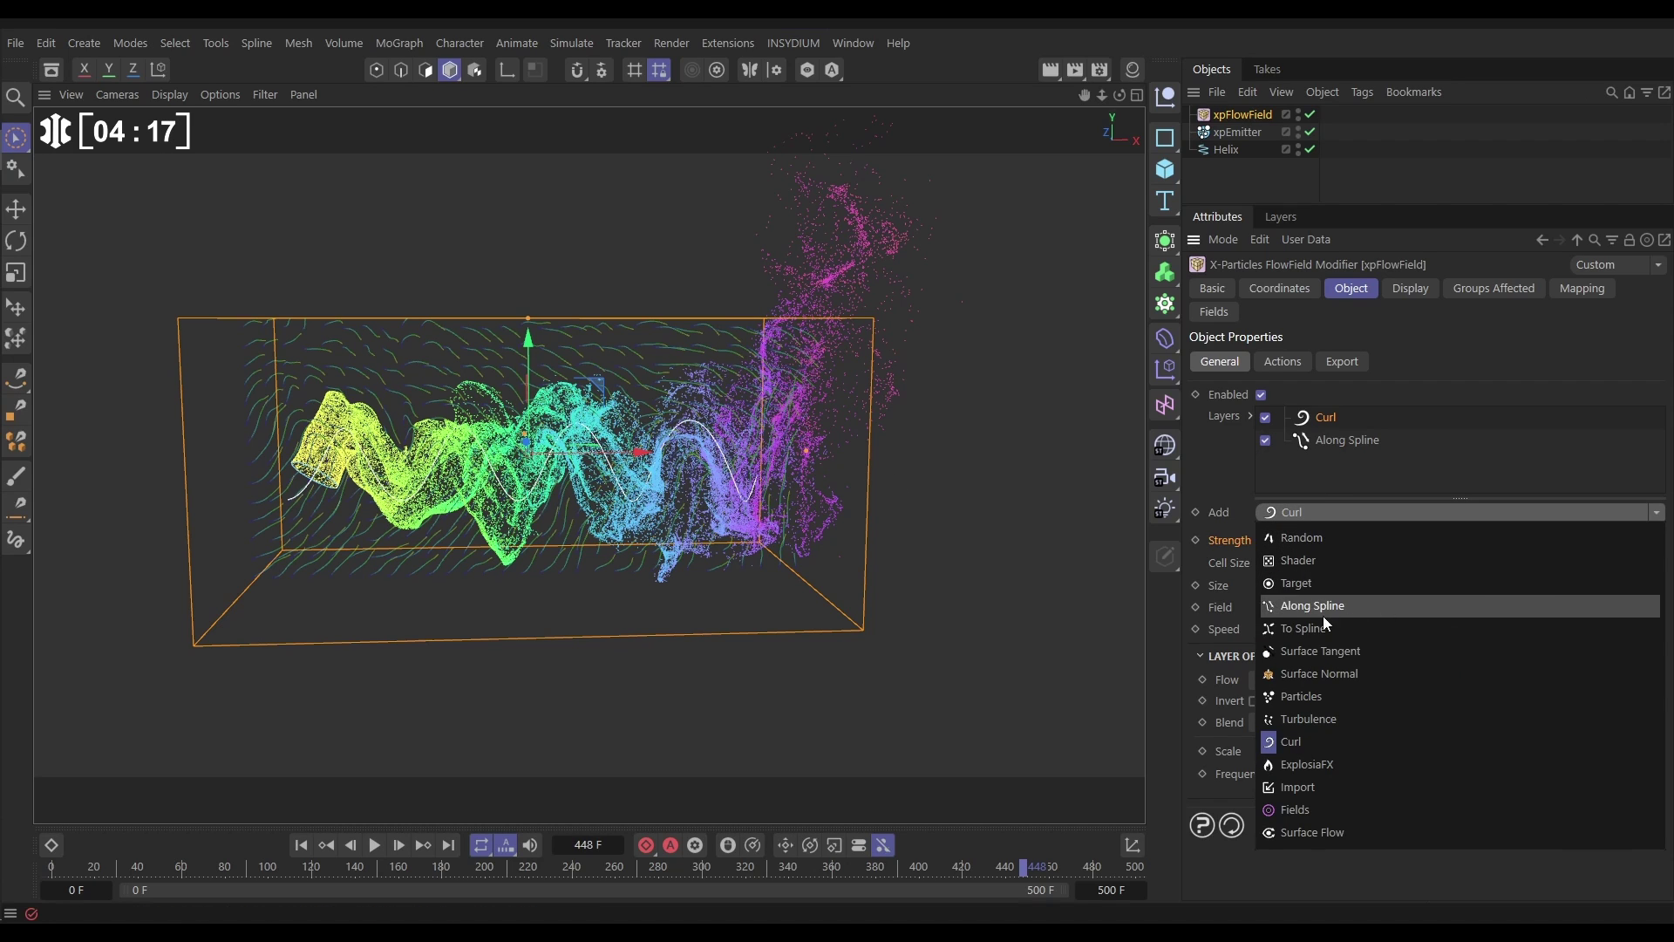
click(1290, 629)
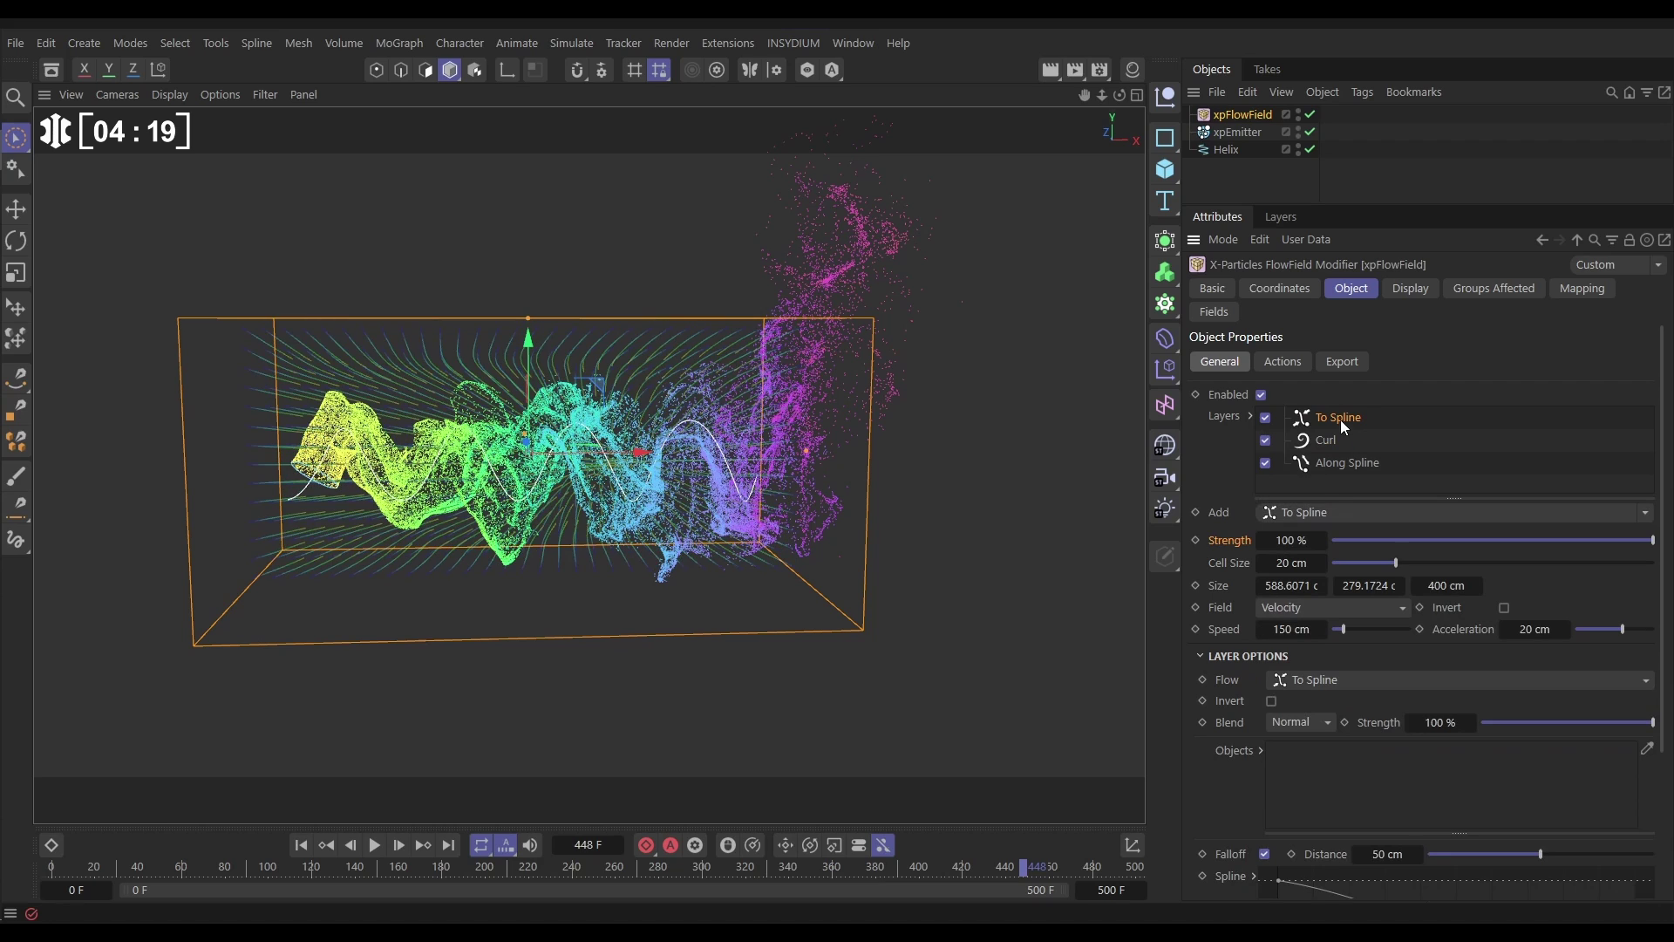
drag(1367, 764, 1356, 779)
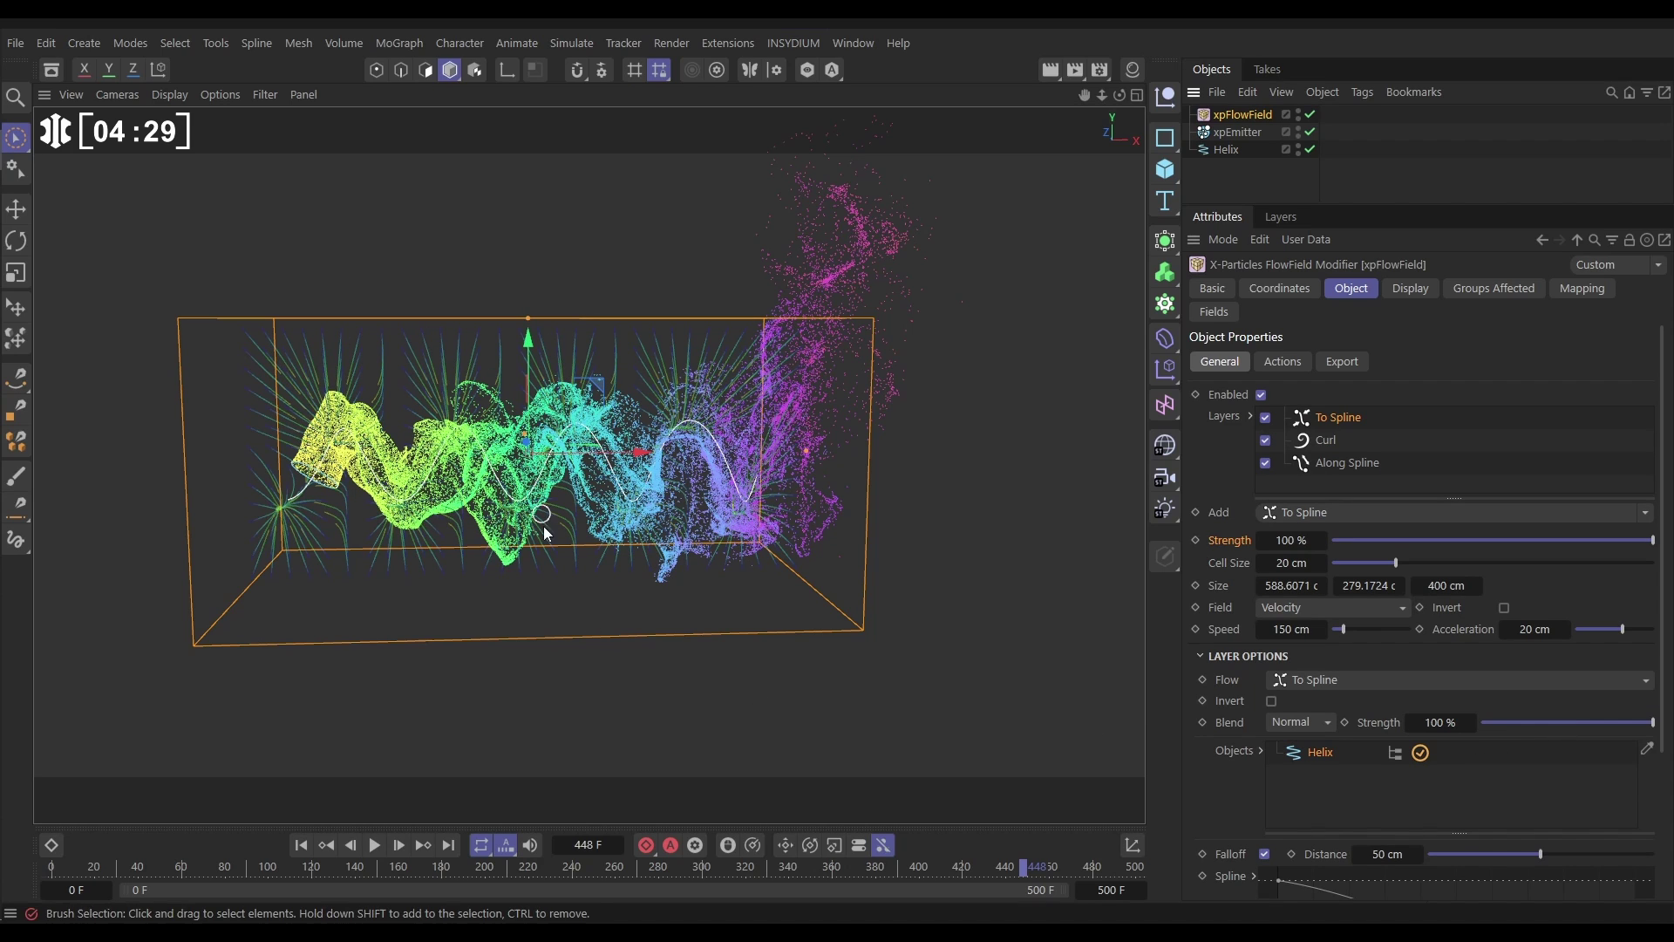
drag(1620, 725, 1494, 756)
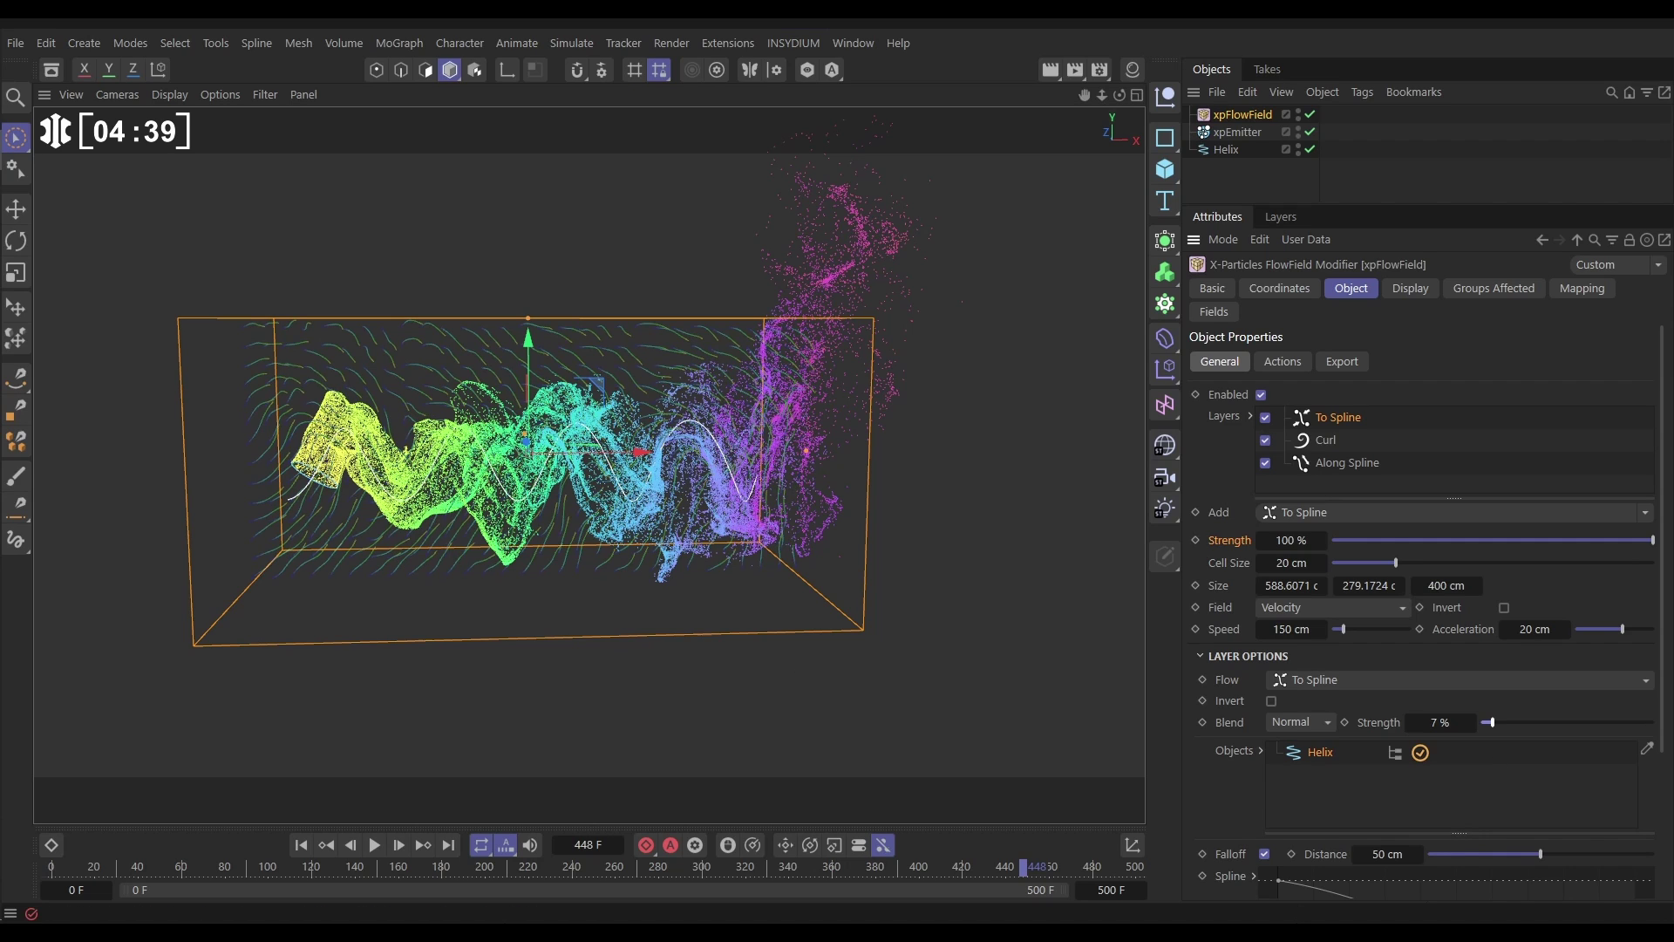
Step: Disable the To Spline layer's falloff and rerun the simulation to preview it
click(1266, 855)
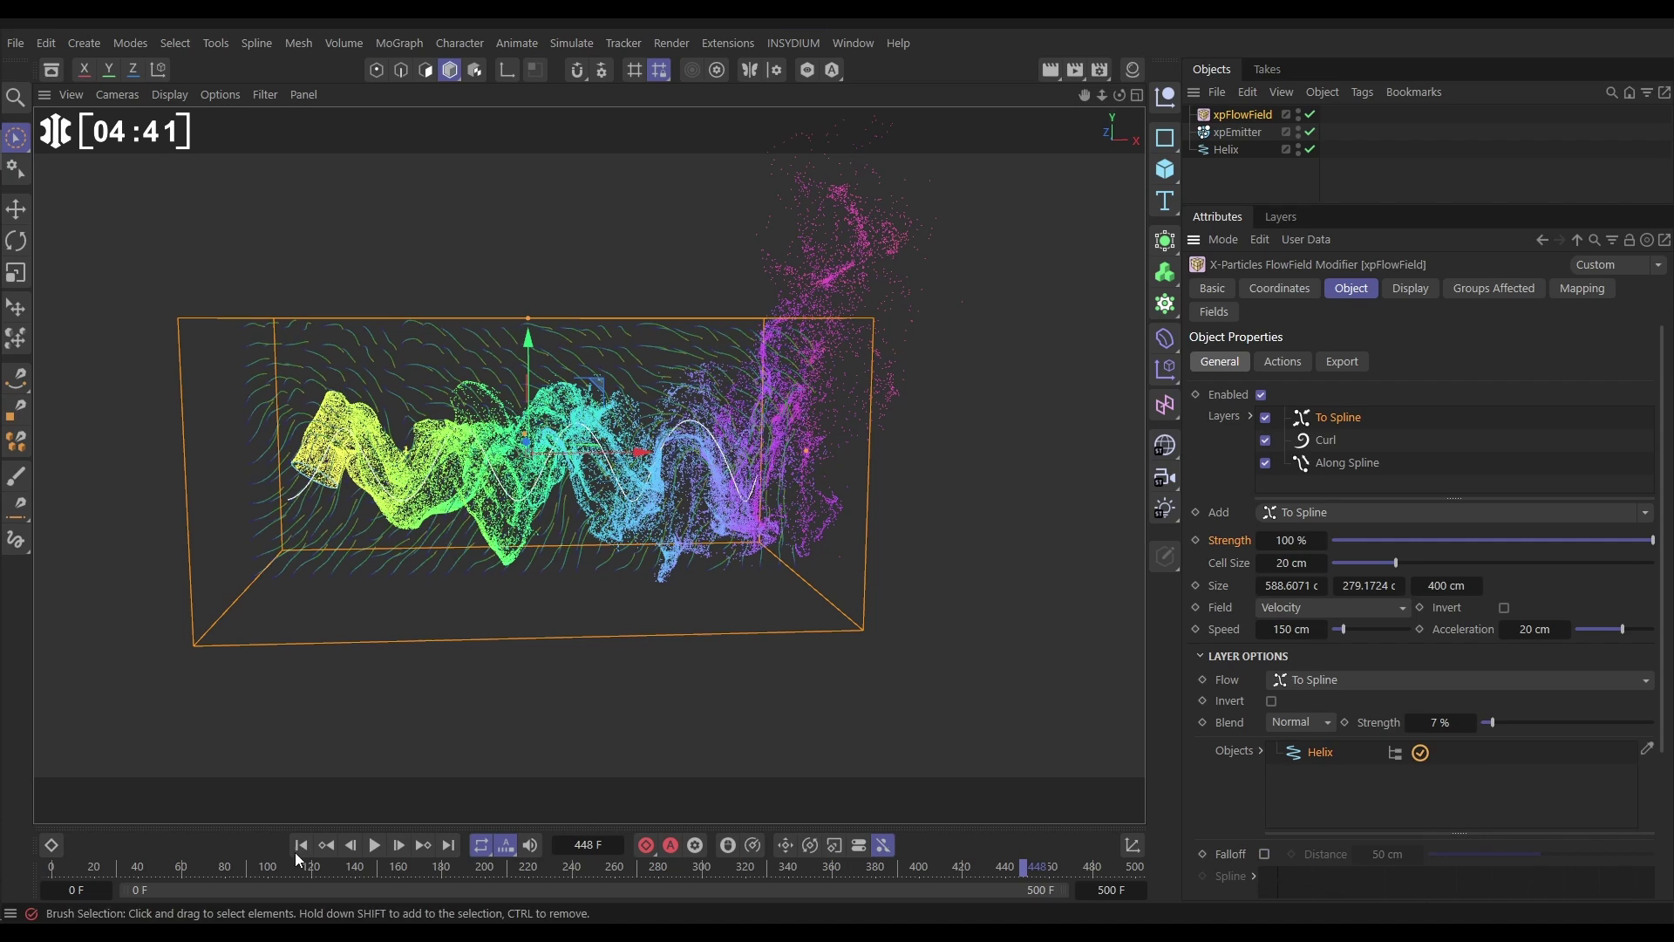
click(301, 845)
click(374, 845)
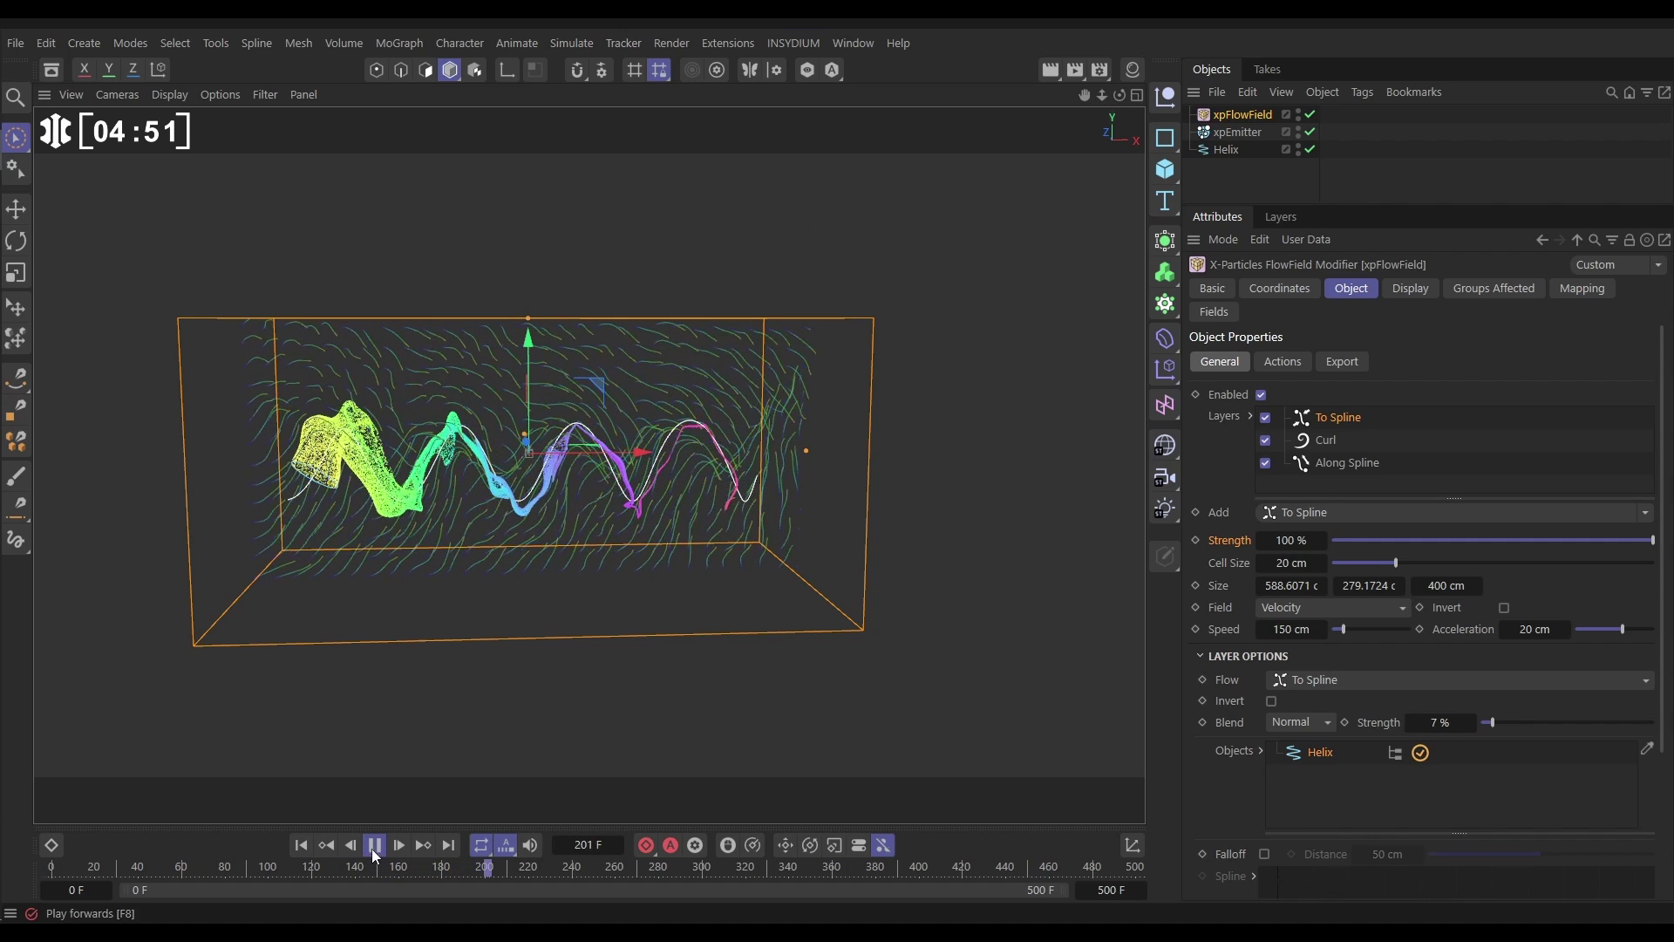
key(F8)
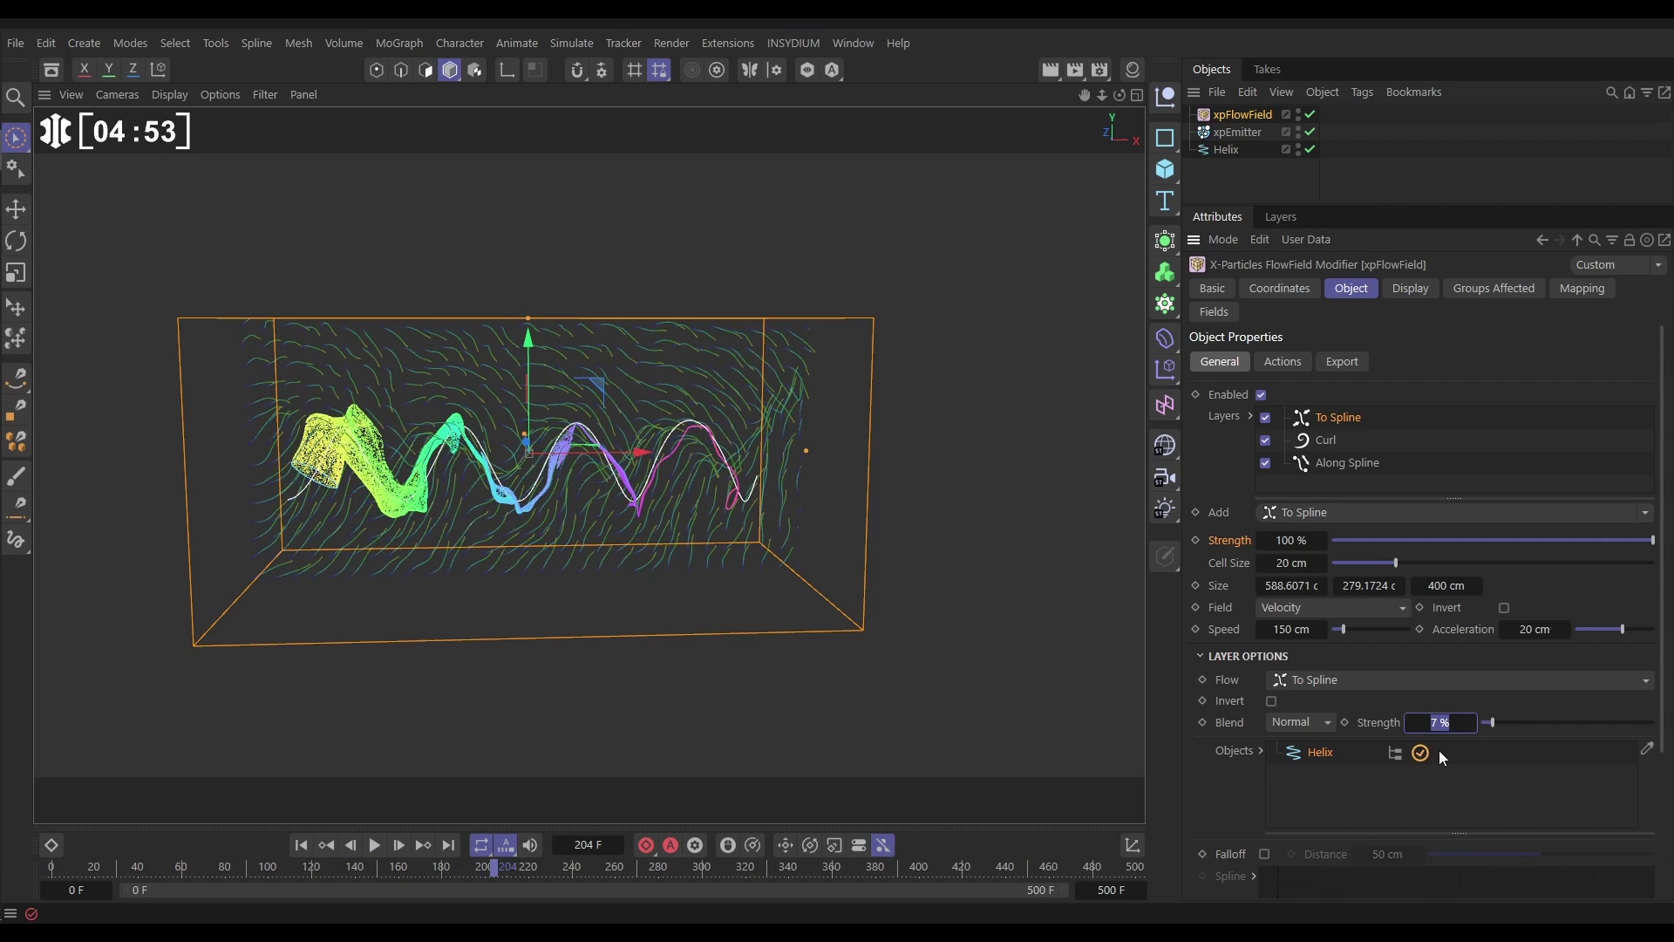
Step: Set the To Spline strength to 3% and replay the simulation
key(Return)
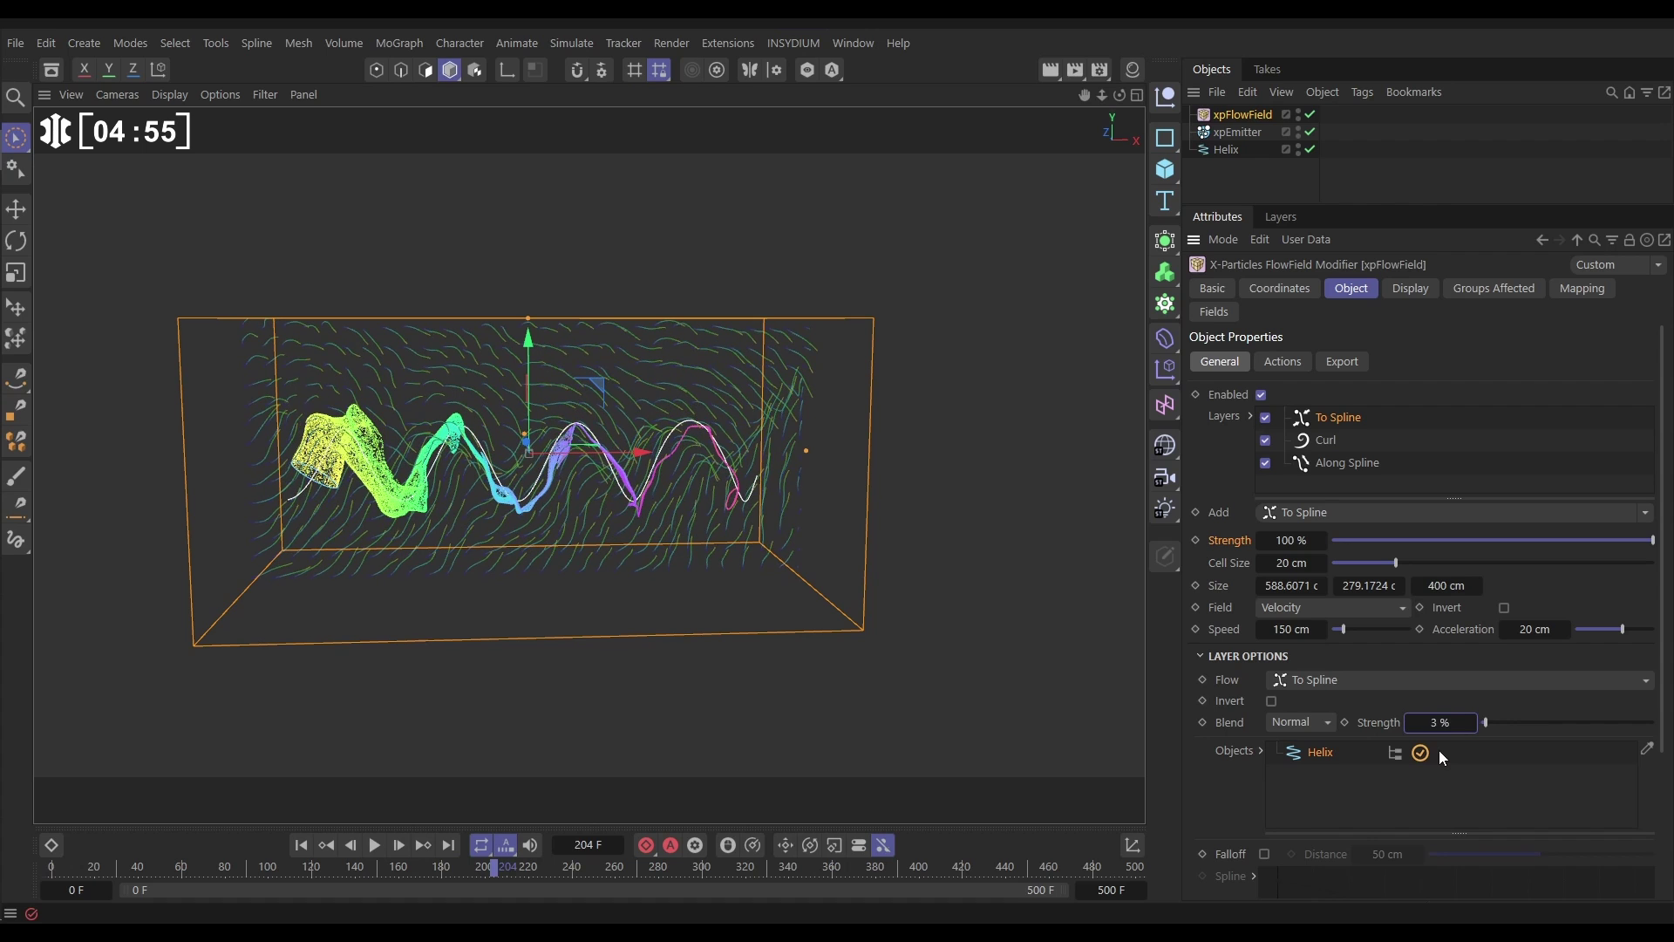
click(301, 844)
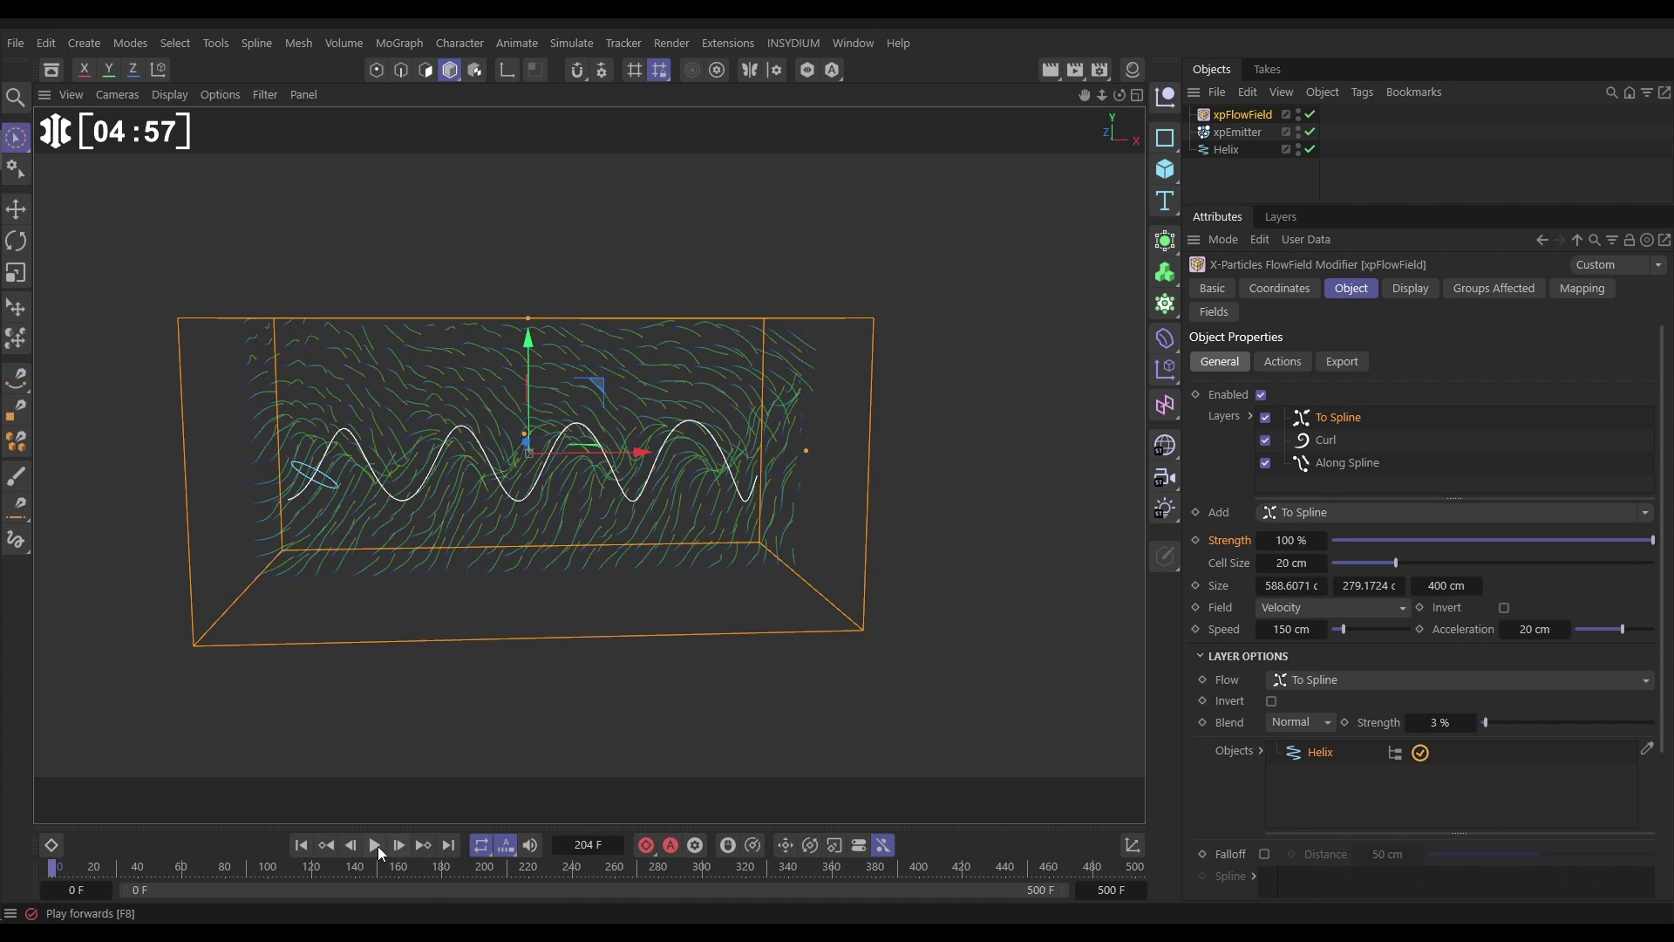
click(375, 845)
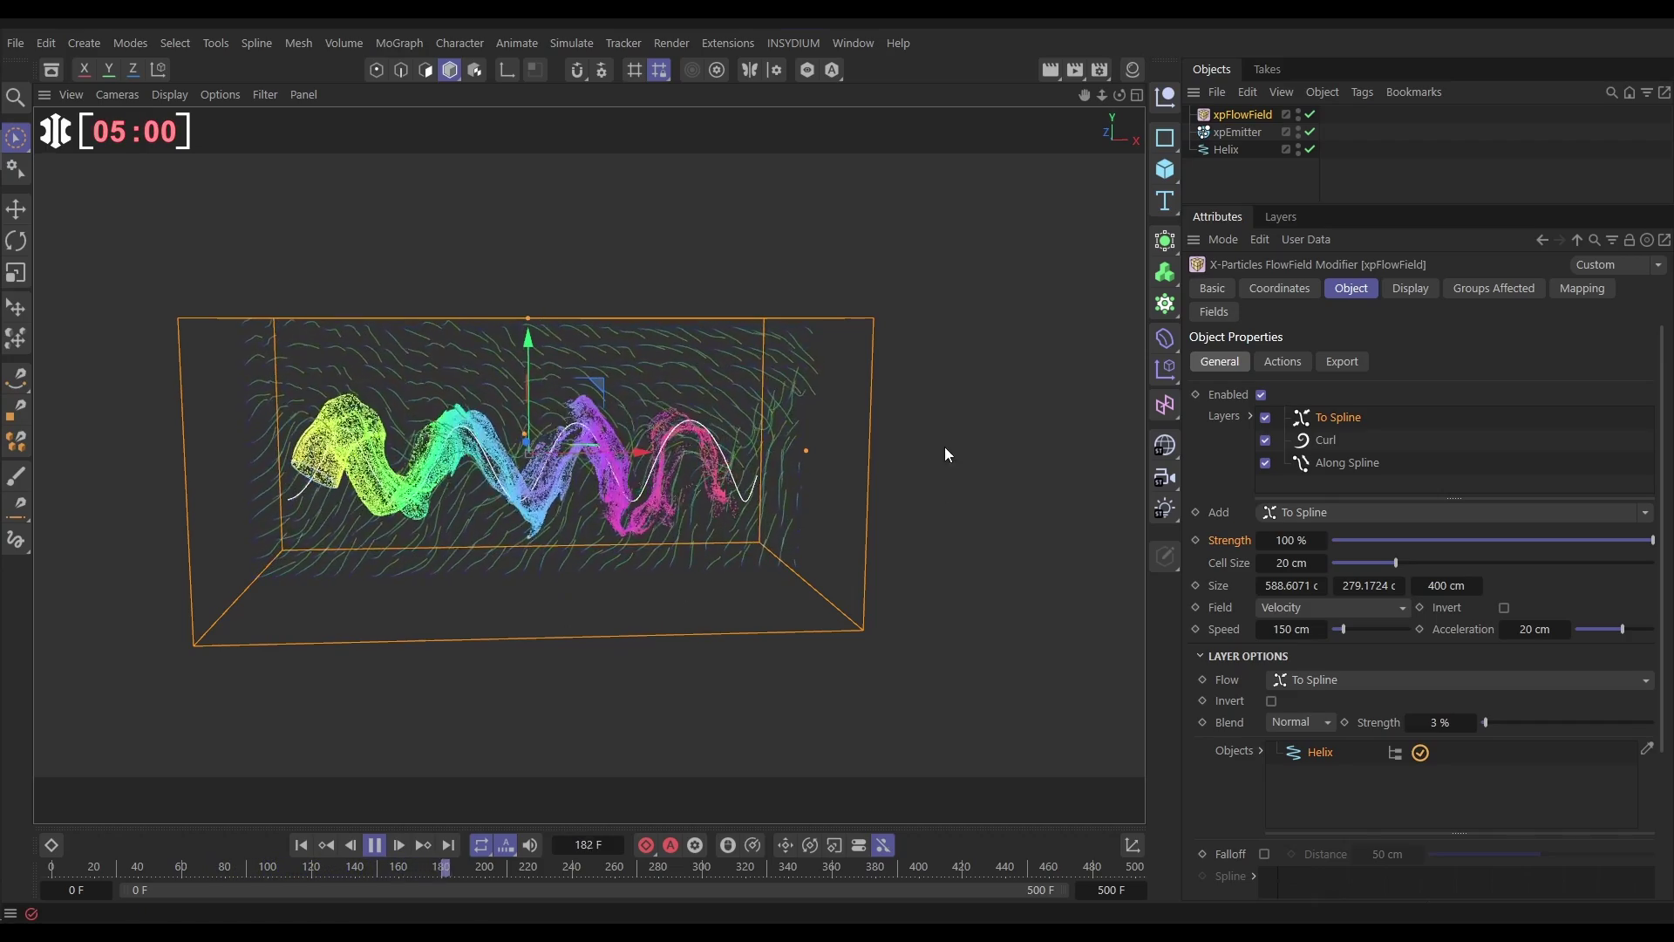
Step: Turn xpFlowField's editor visibility red, deselect it, and orbit to inspect the particles
click(1299, 111)
click(950, 245)
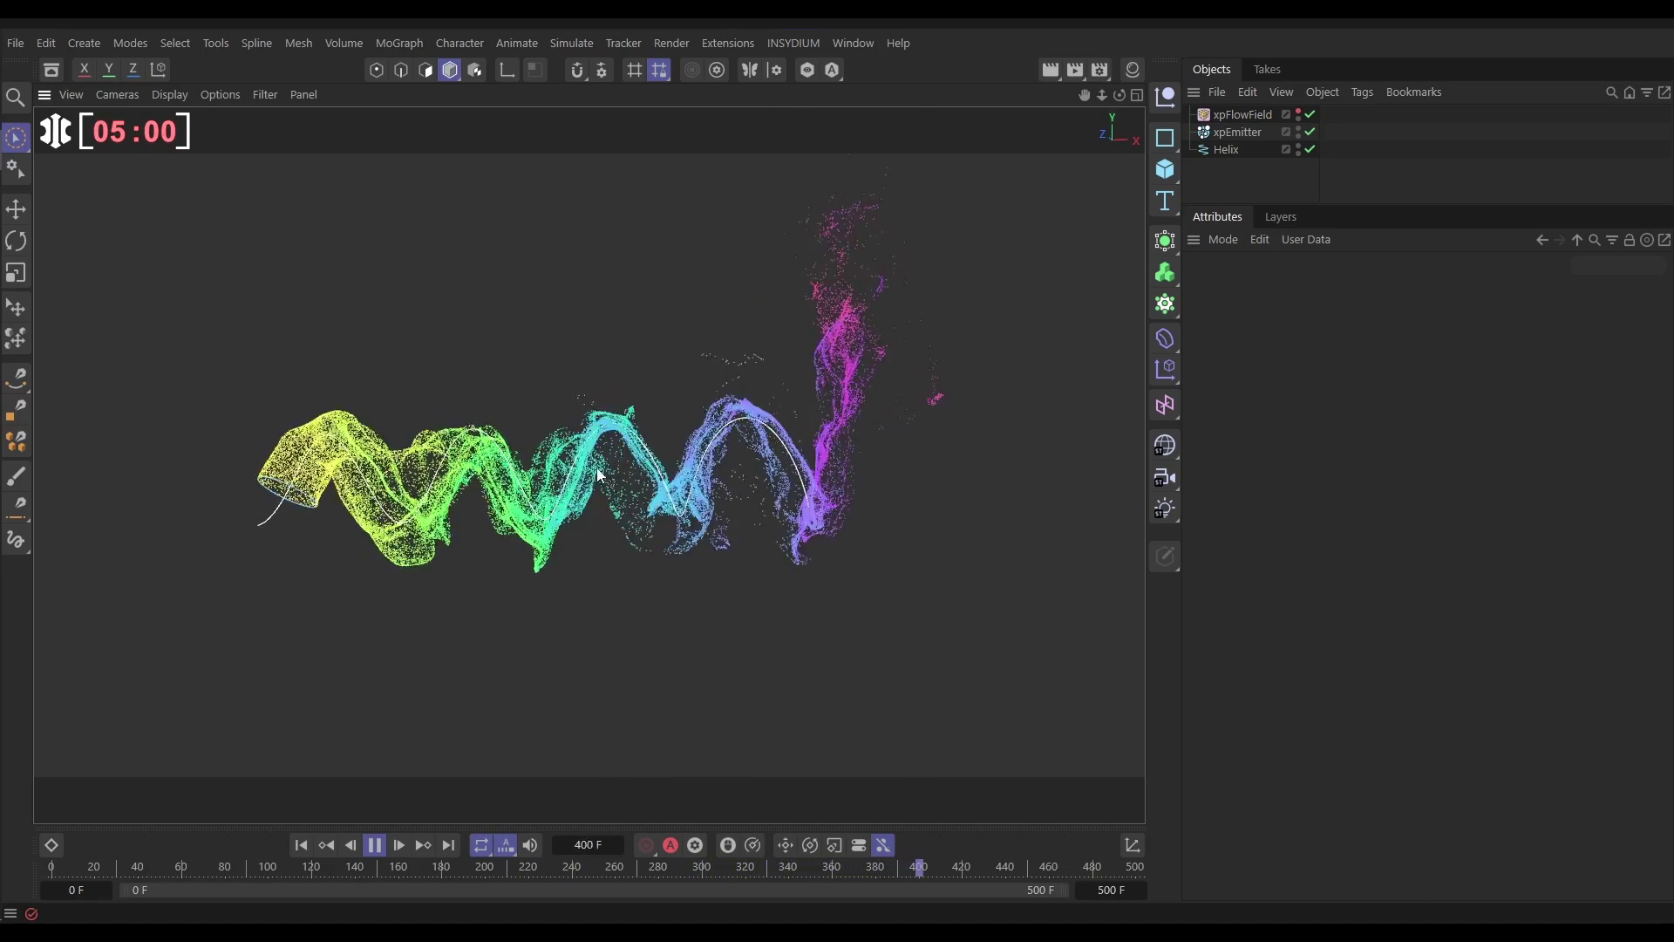
mouse_move(624, 497)
alt+mouse_down()
mouse_move(835, 505)
mouse_move(903, 536)
mouse_move(1011, 532)
mouse_move(619, 493)
alt+mouse_up()
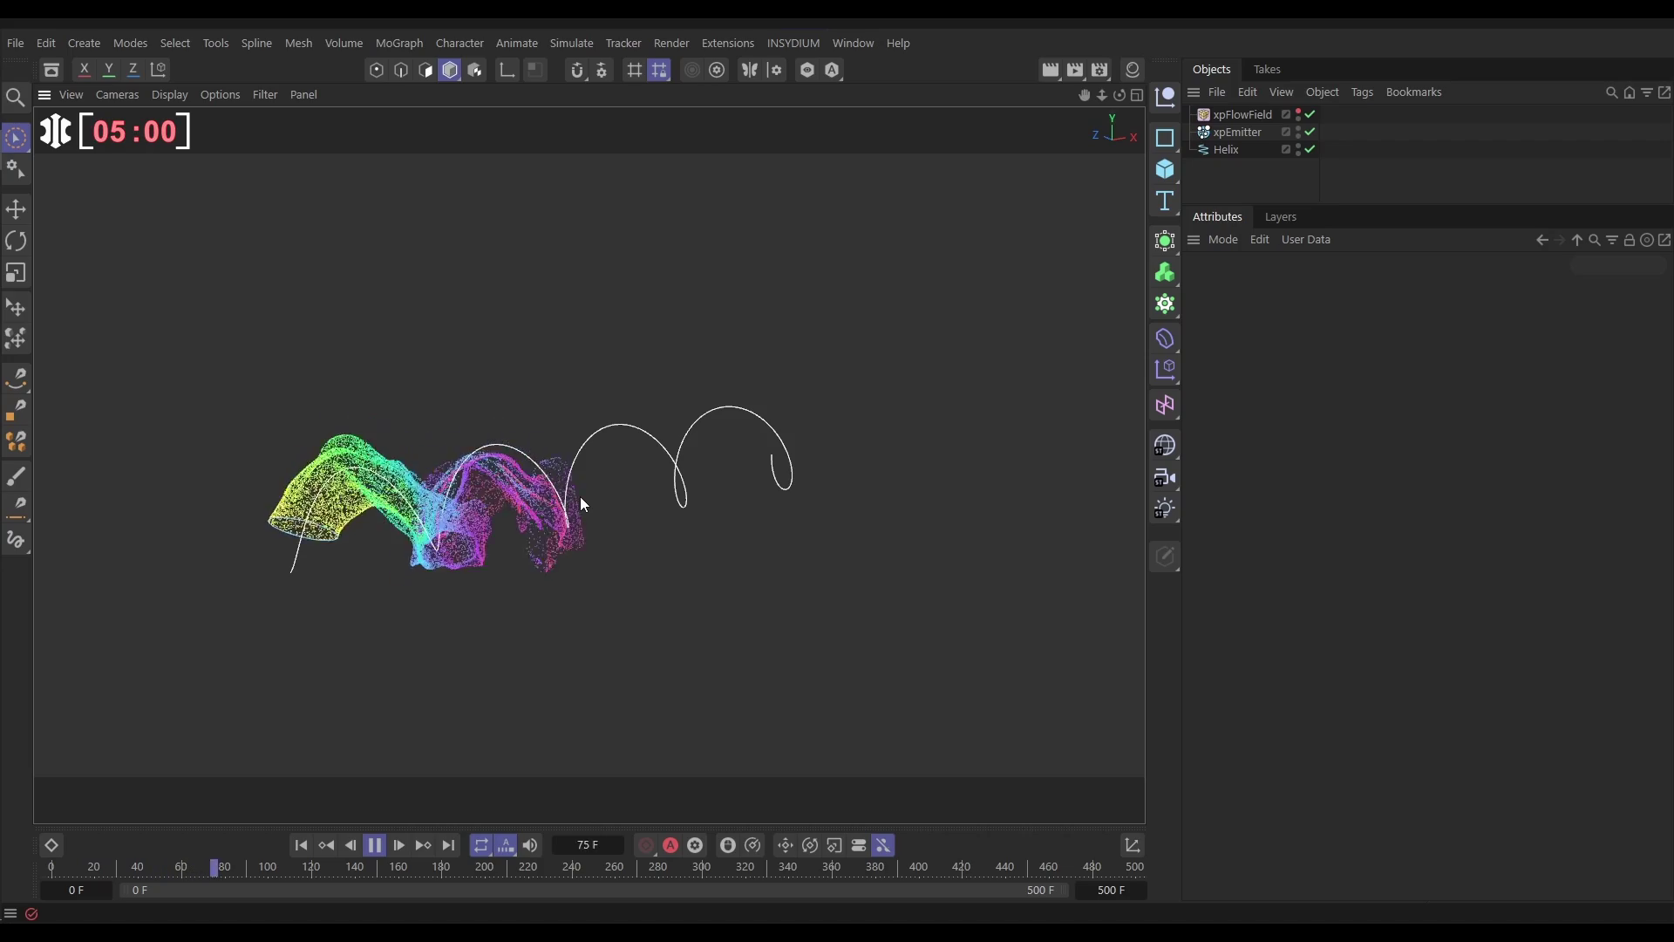
Step: Give the Helix a 74 cm start radius and a 1998° end angle
click(1226, 150)
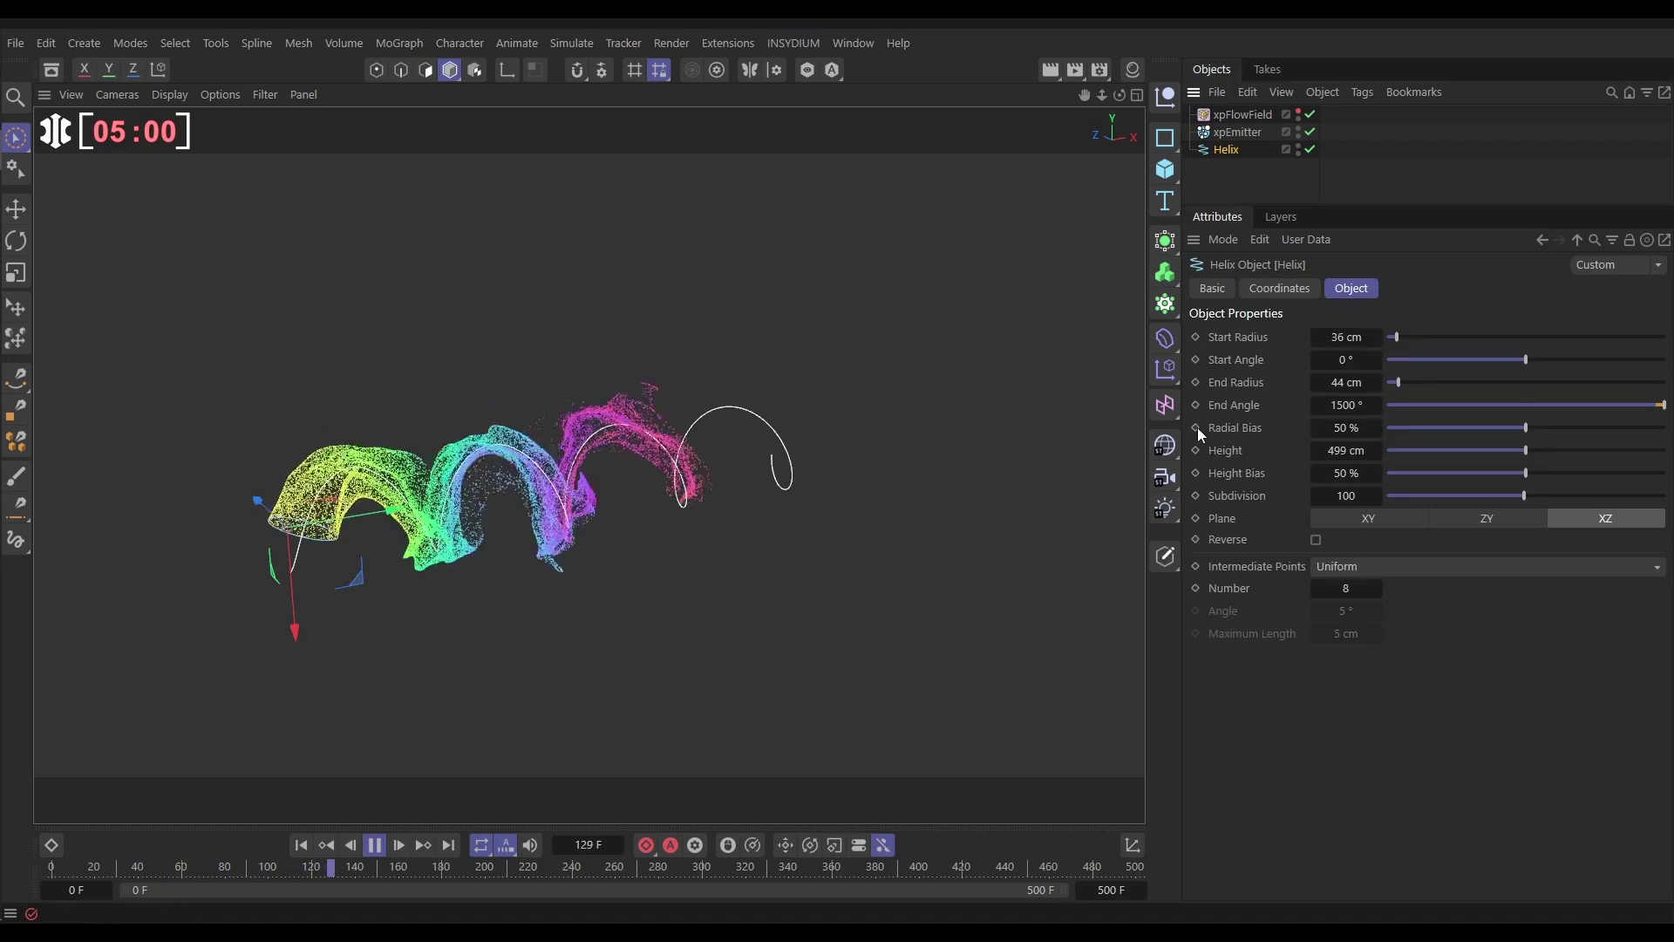
drag(1363, 343, 1404, 343)
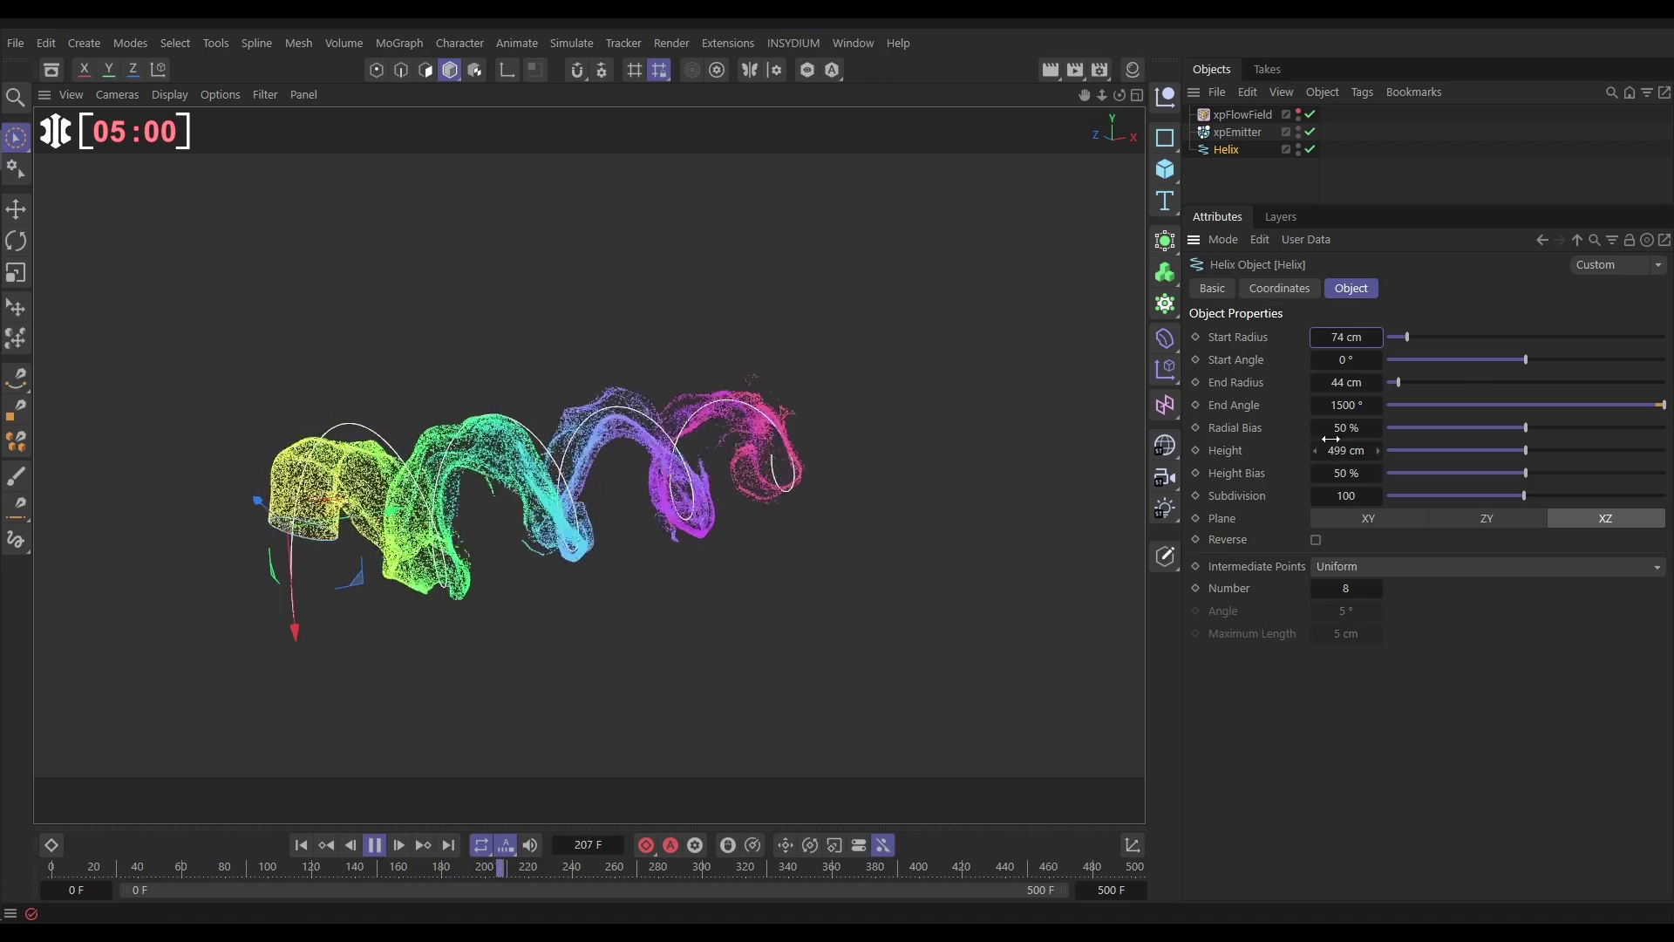
drag(1346, 406, 1413, 406)
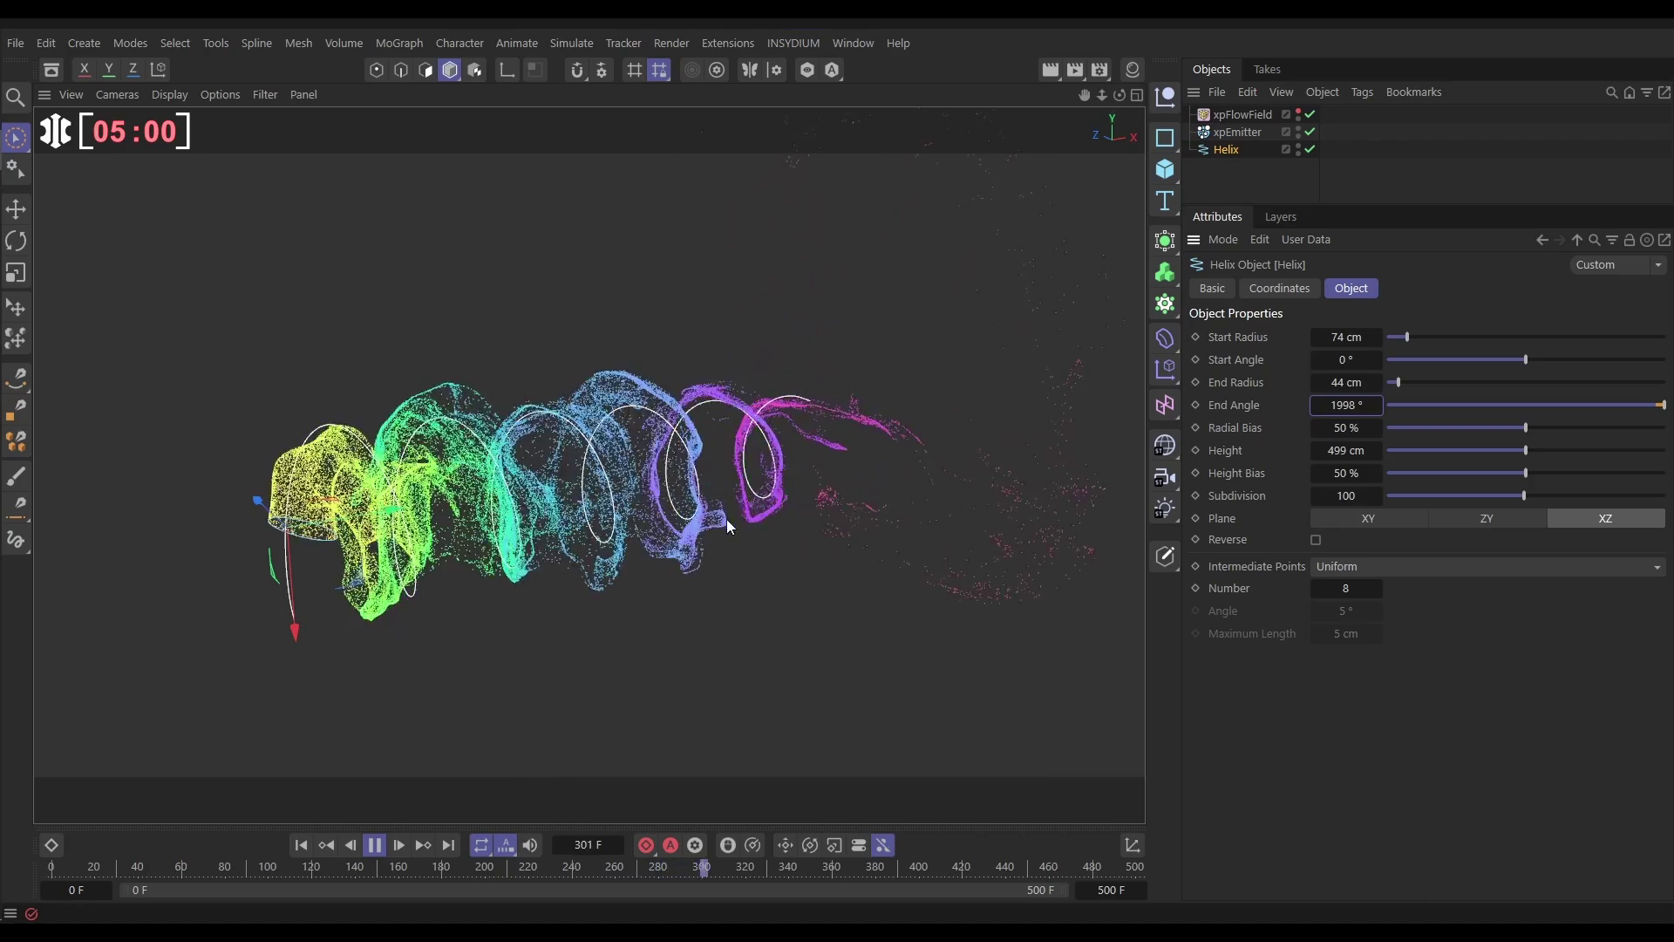
click(738, 321)
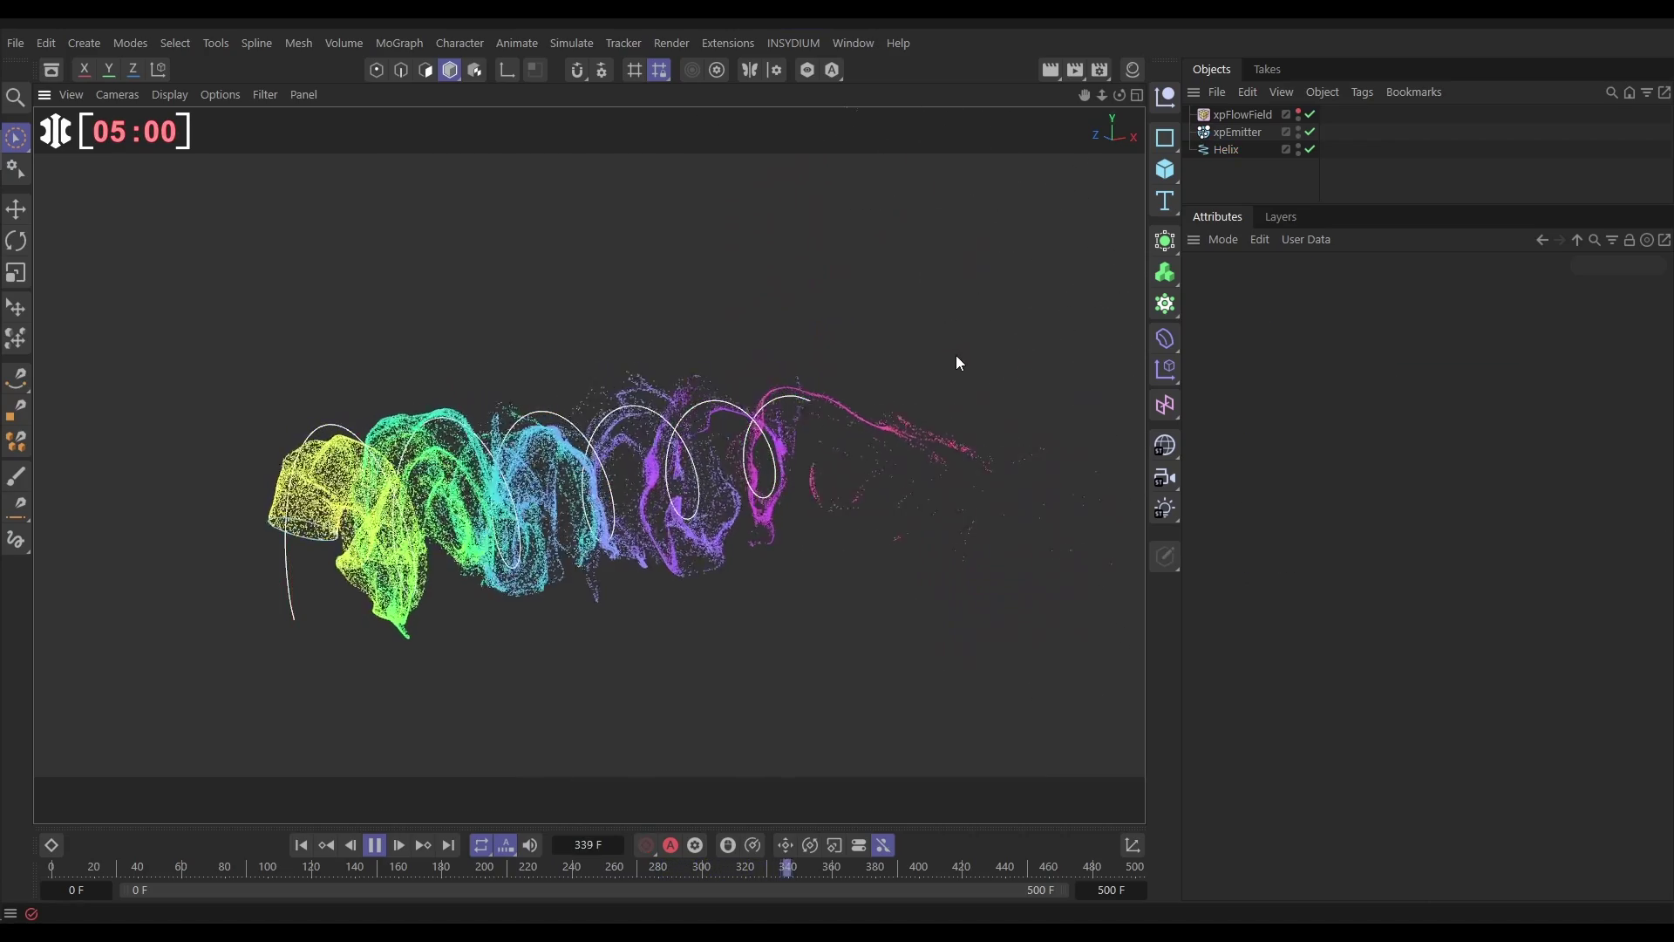